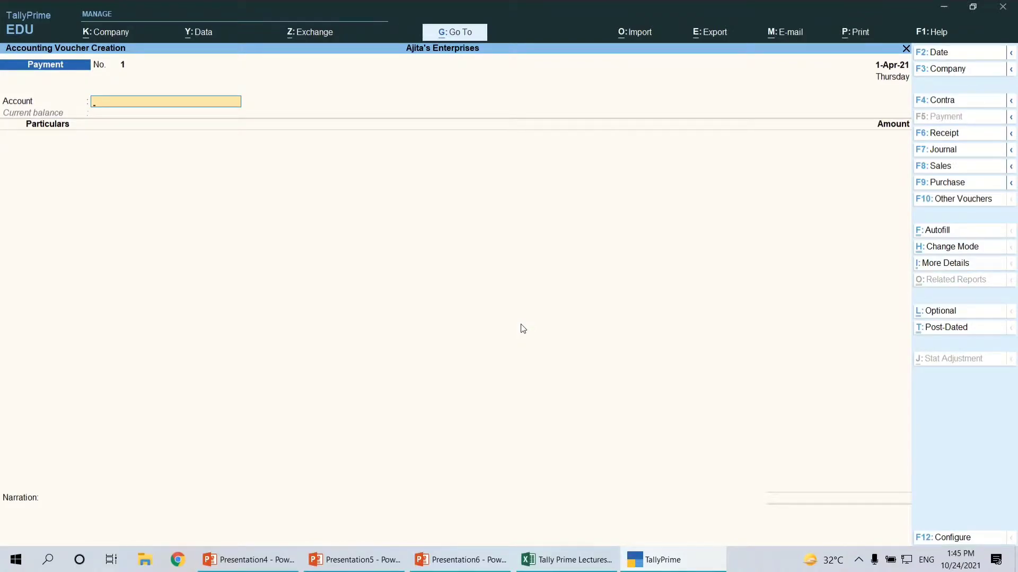
Review the list of business transactions on the J.v Example sheet in Excel, and return to TallyPrime
key("alt+Tab")
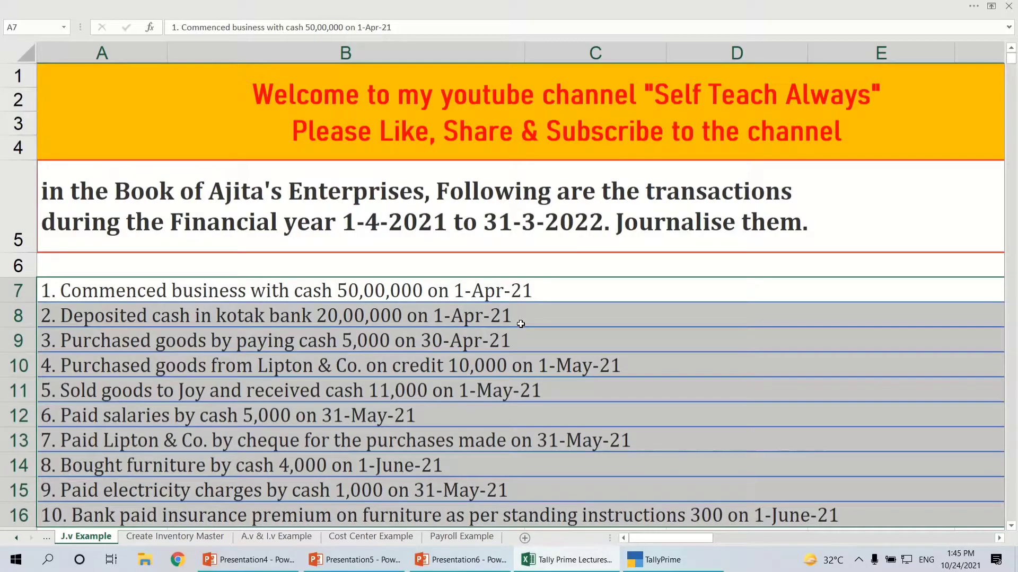
left_click_drag(557, 292, 558, 510)
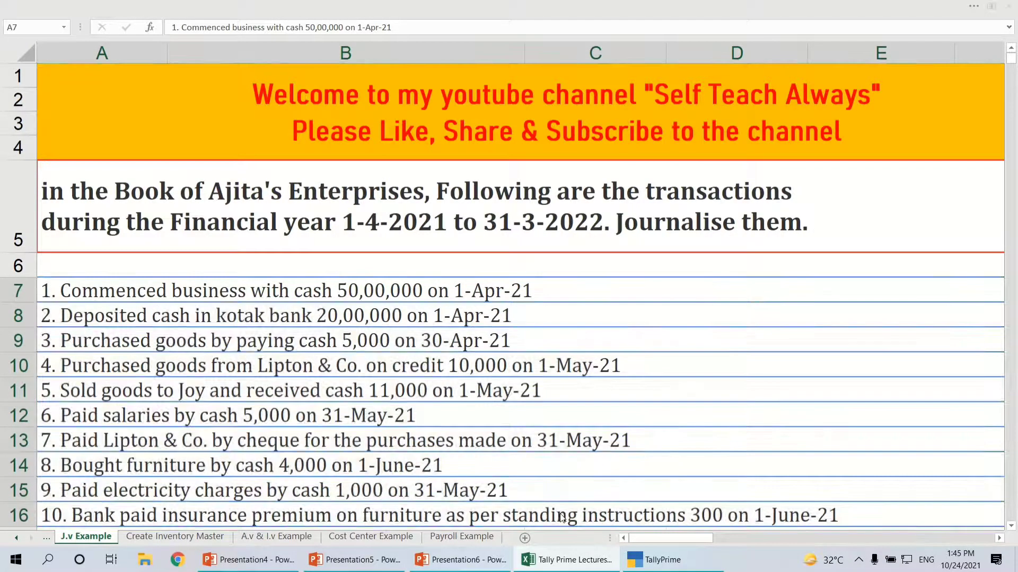
key("alt+Tab")
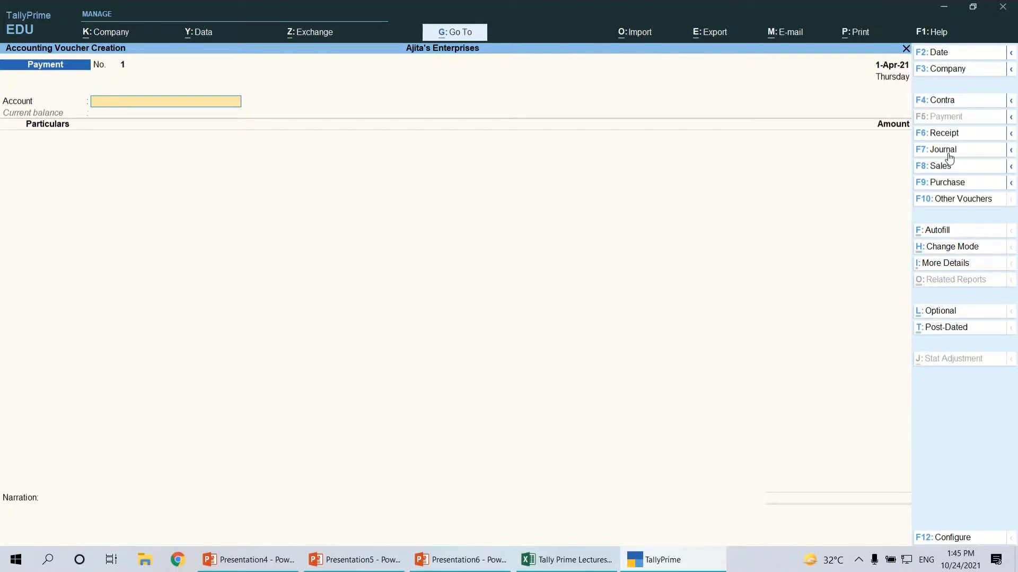
Display the full list of voucher types including the inactive ones, and return to the Gateway of Tally
left_click(938, 200)
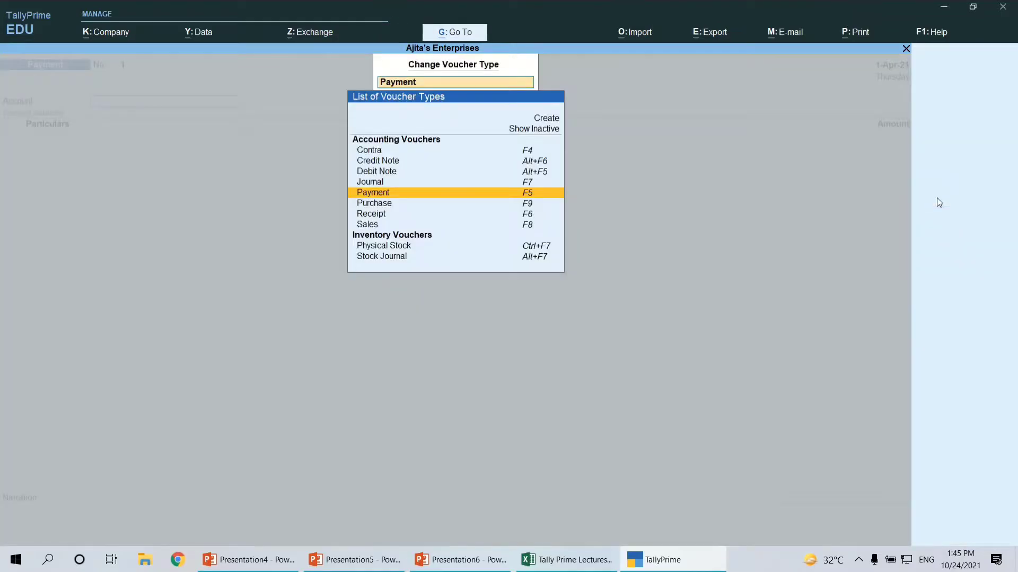
key("Up")
key("Up")
key("Up")
key("Up")
key("Up")
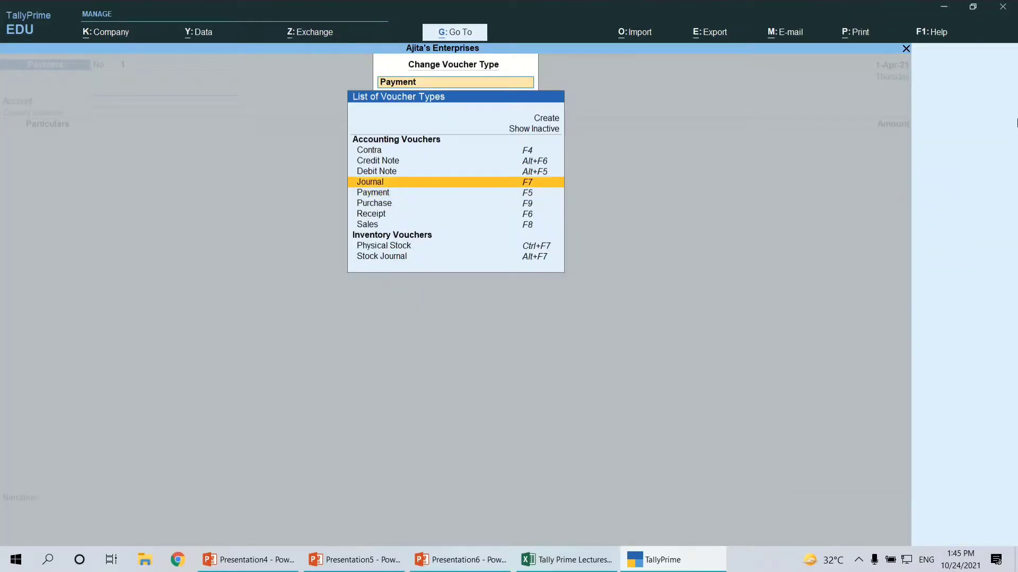
key("Return")
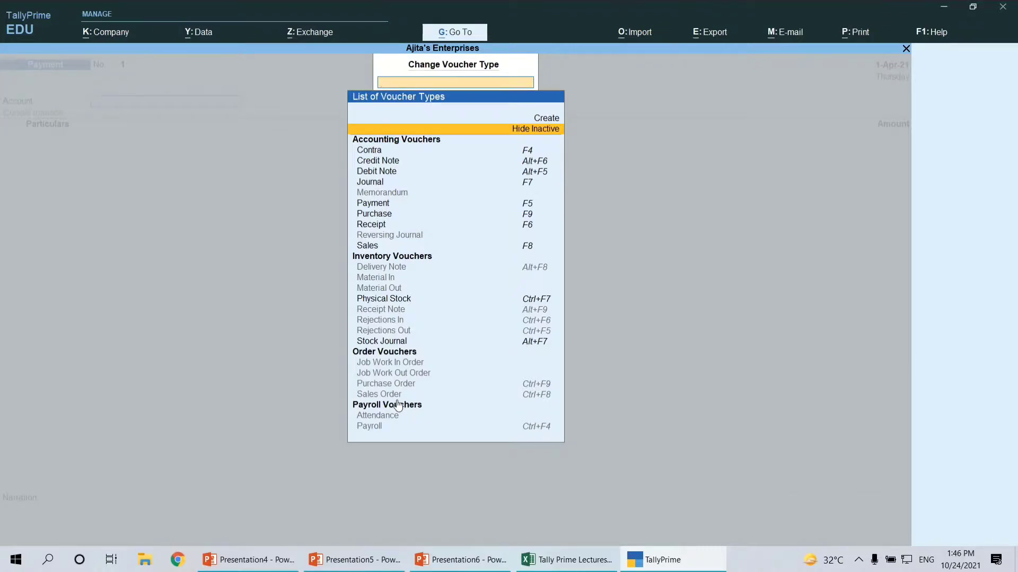
key("alt+Tab")
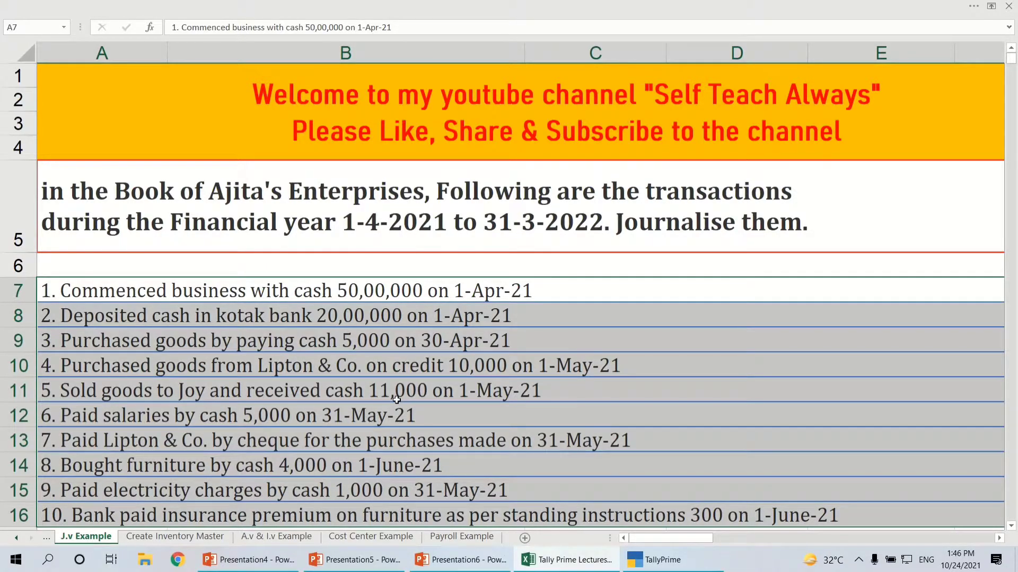
key("alt+Tab")
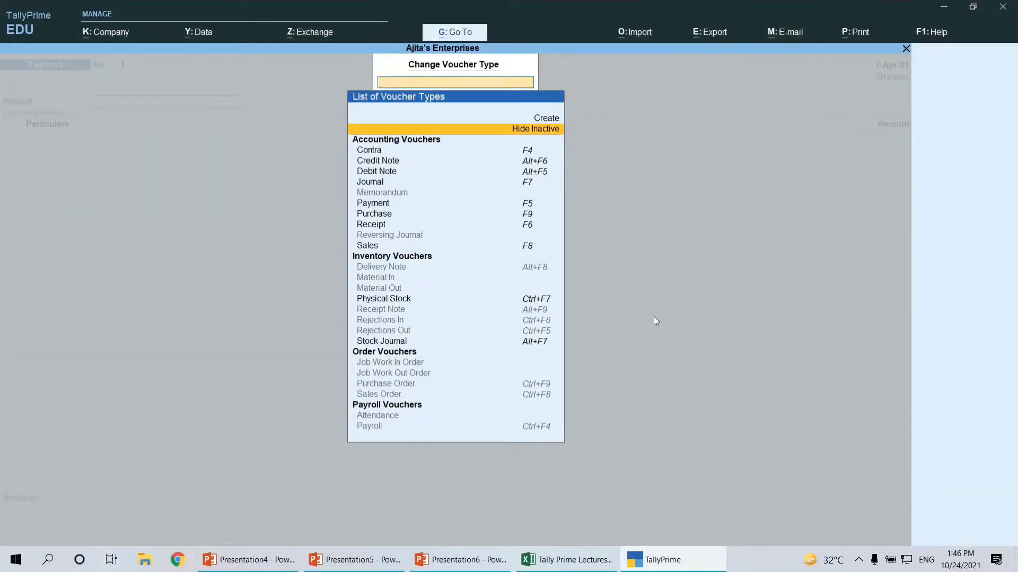
key("Escape")
key("Escape")
key("Return")
key("Escape")
key("Escape")
Check the first transaction in the Excel sheet, and open a new Journal voucher in TallyPrime
key("alt+Tab")
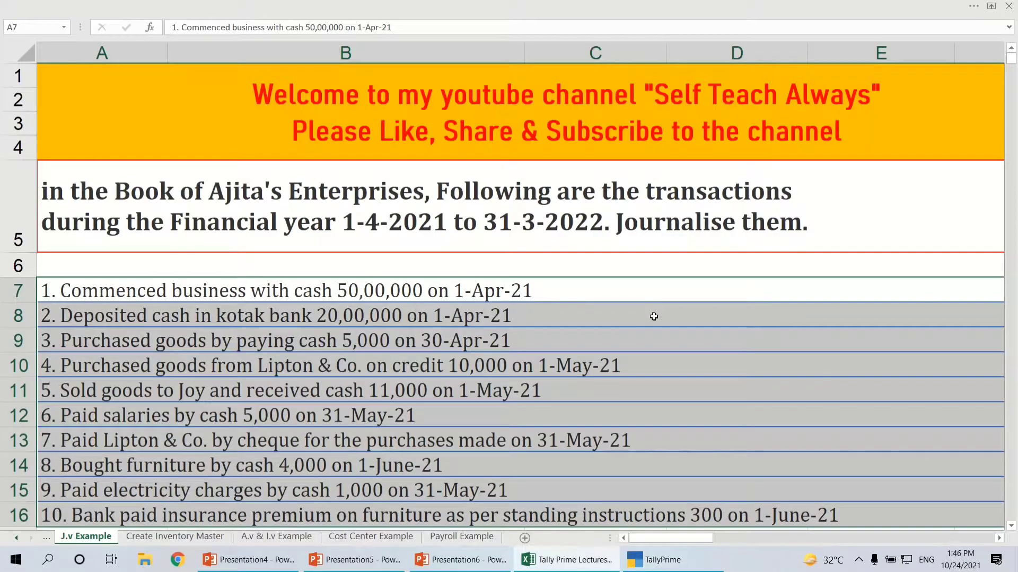
left_click(552, 296)
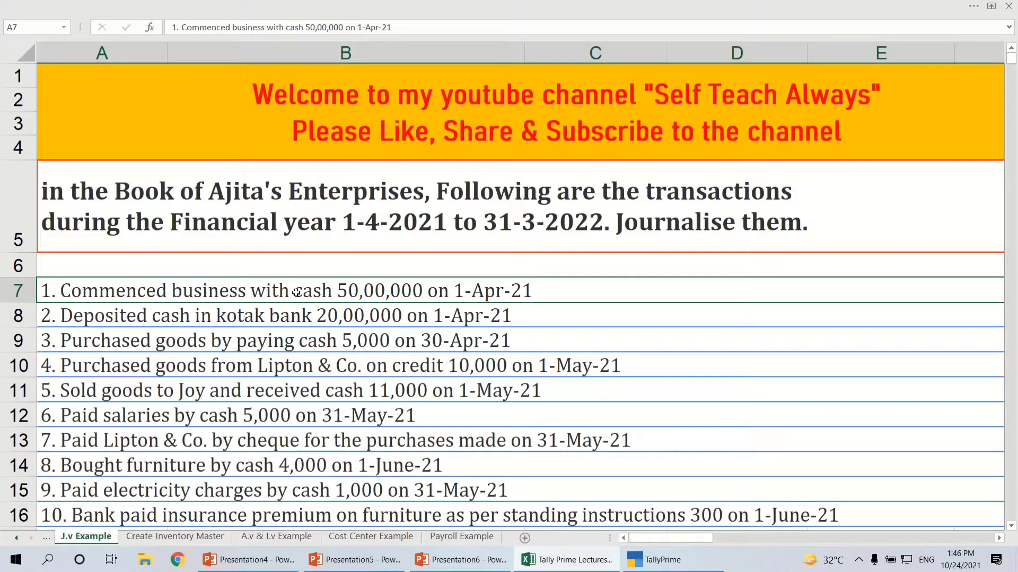
key("alt+Tab")
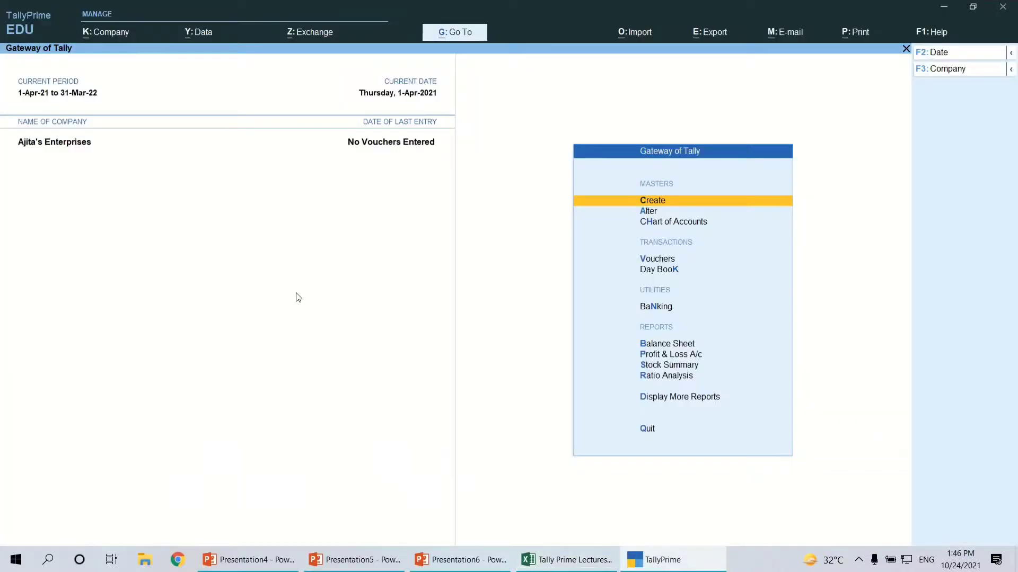
key("Down")
key("Down")
key("Down")
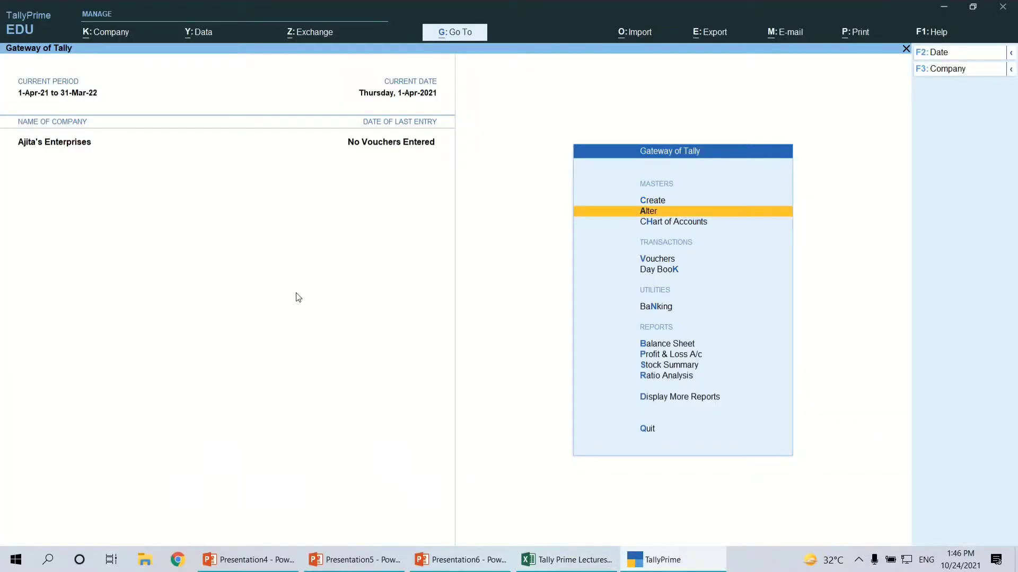
key("Return")
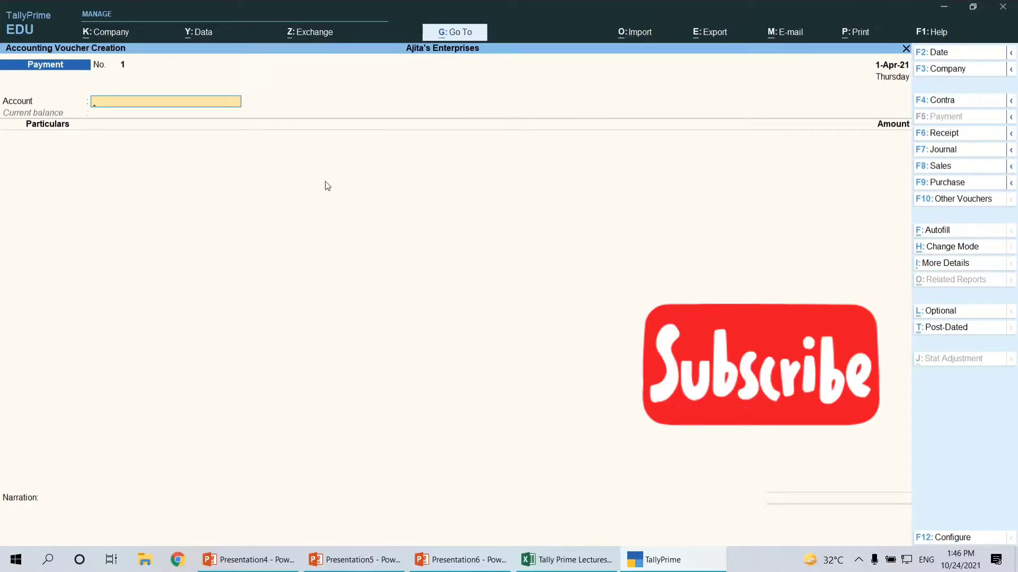
left_click(936, 151)
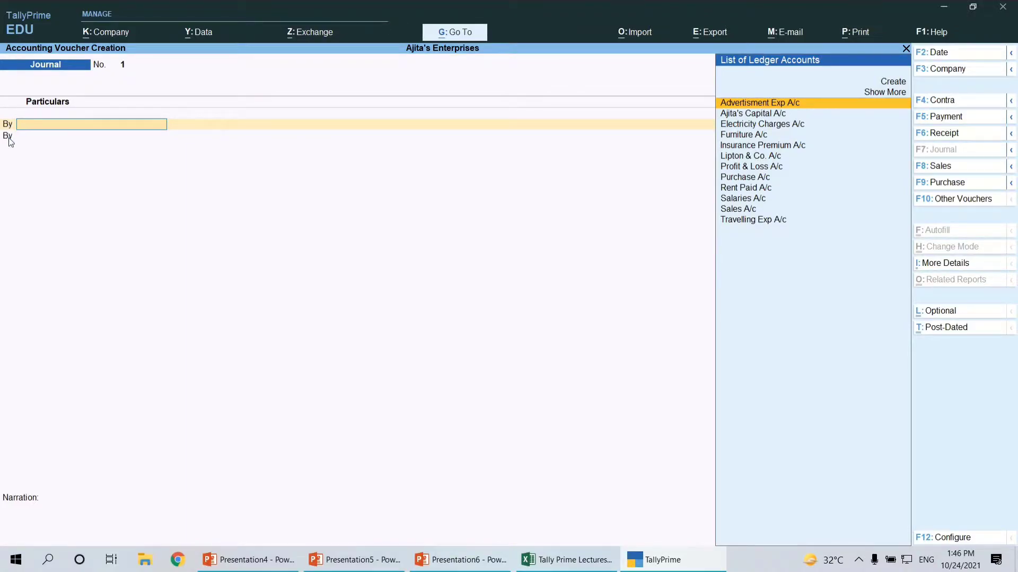
Configure voucher entry to use Cr/Dr instead of To/By, and accept the configuration
type("-")
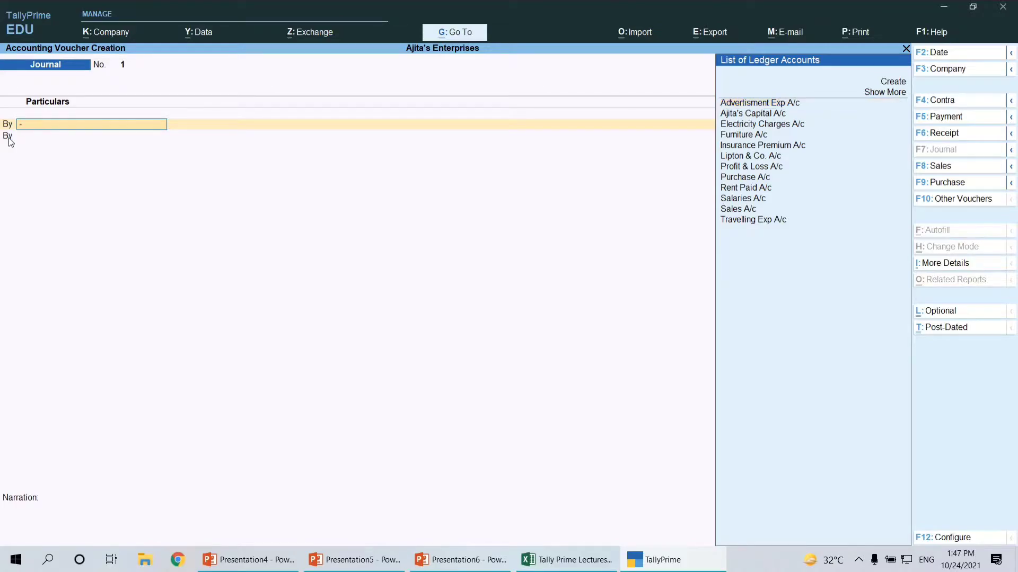
key("F12")
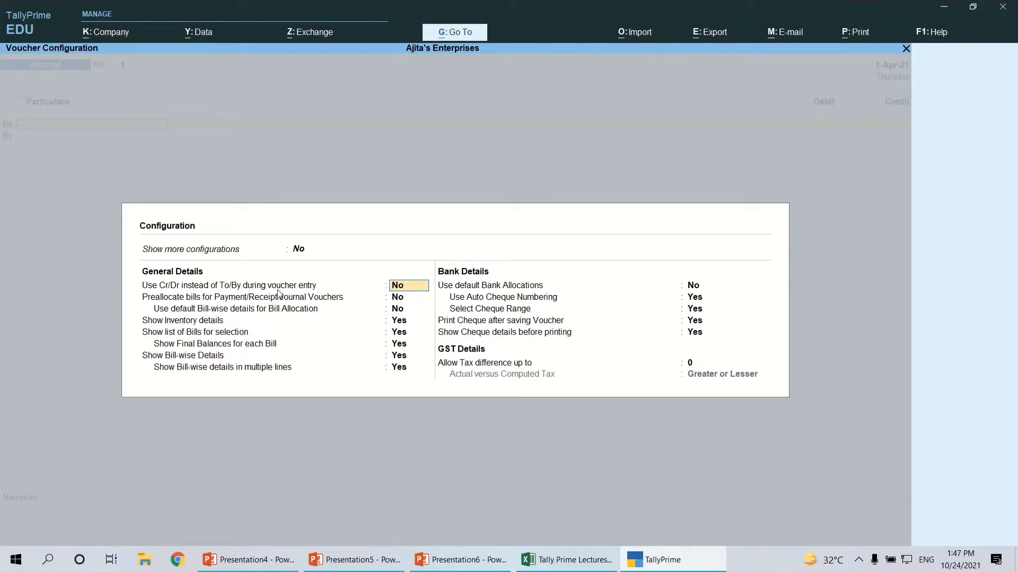
type("y")
key("Return")
key("ctrl+a")
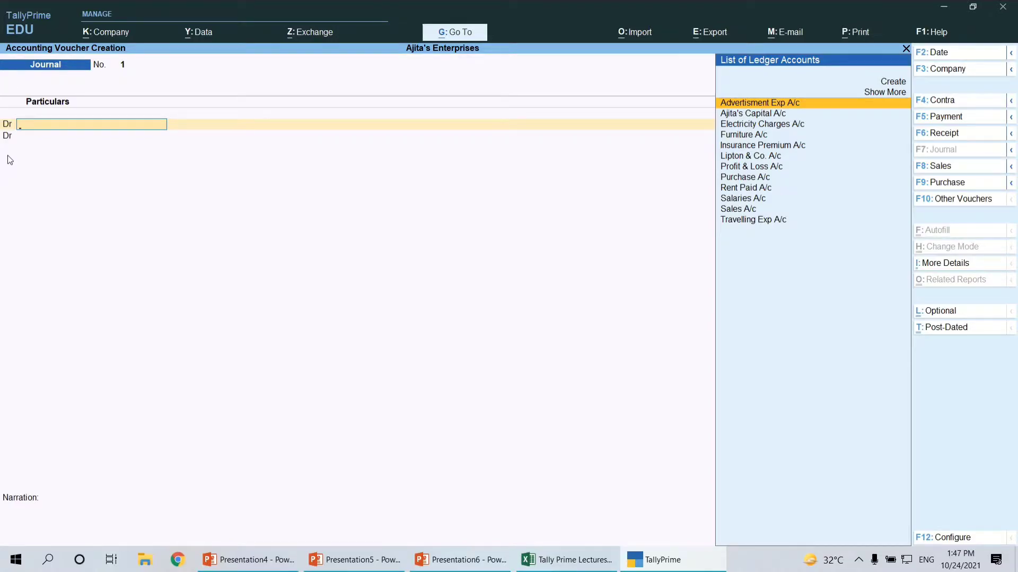
Recheck the first transaction in Excel, and debit Cash with 50,00,000 in TallyPrime's Journal voucher
key("alt+Tab")
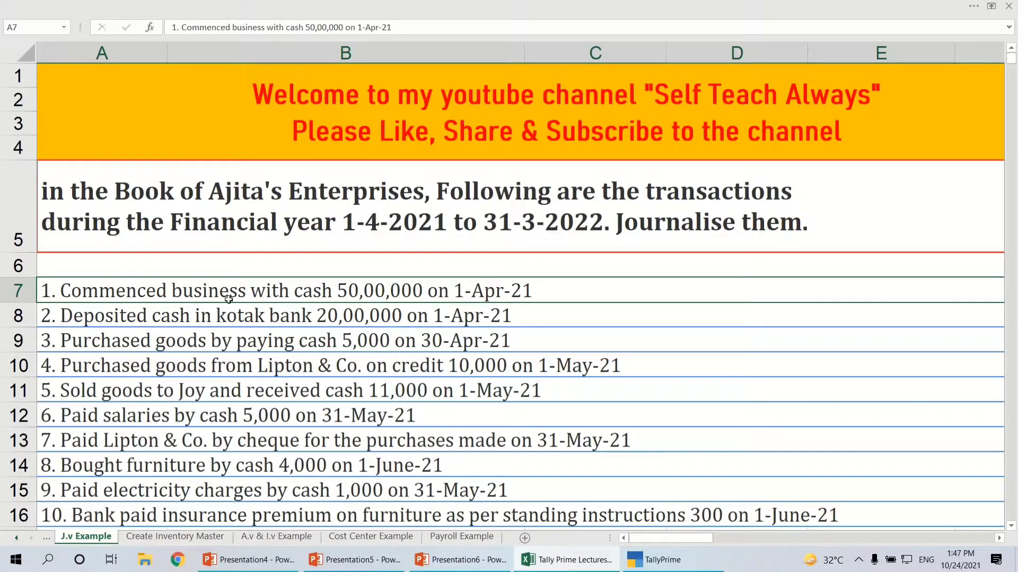
key("alt+Tab")
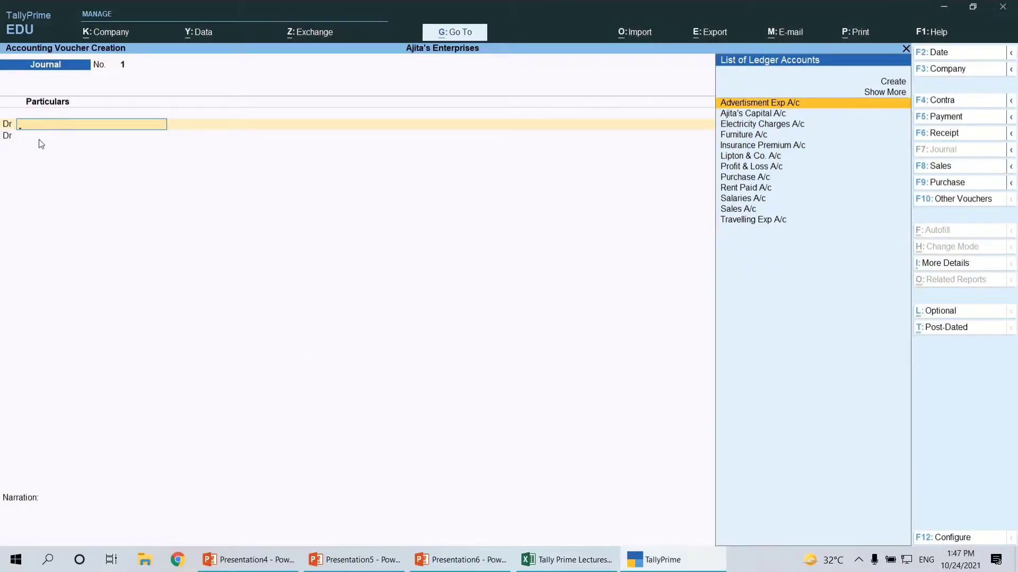
key("alt+Tab")
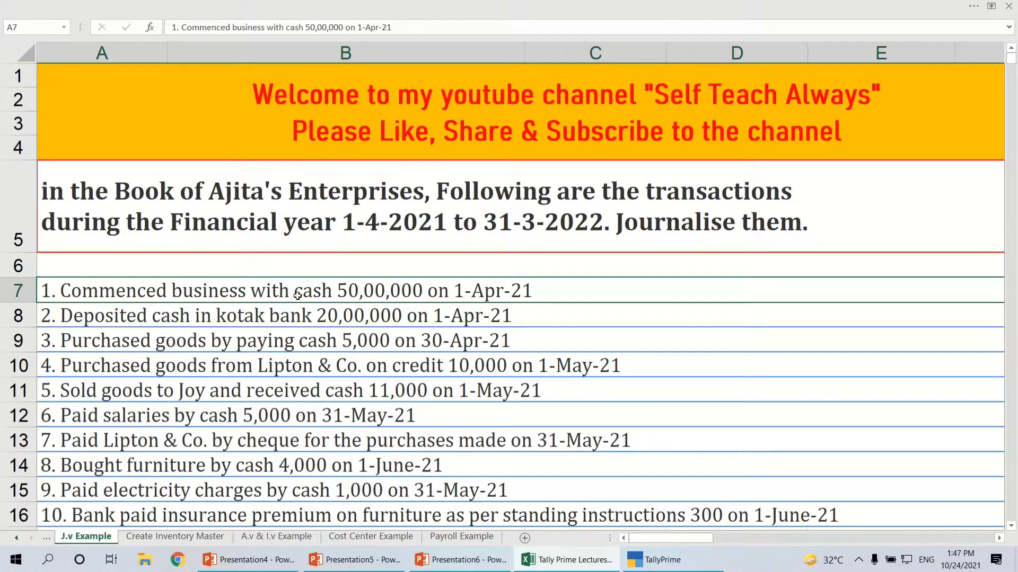
key("alt+Tab")
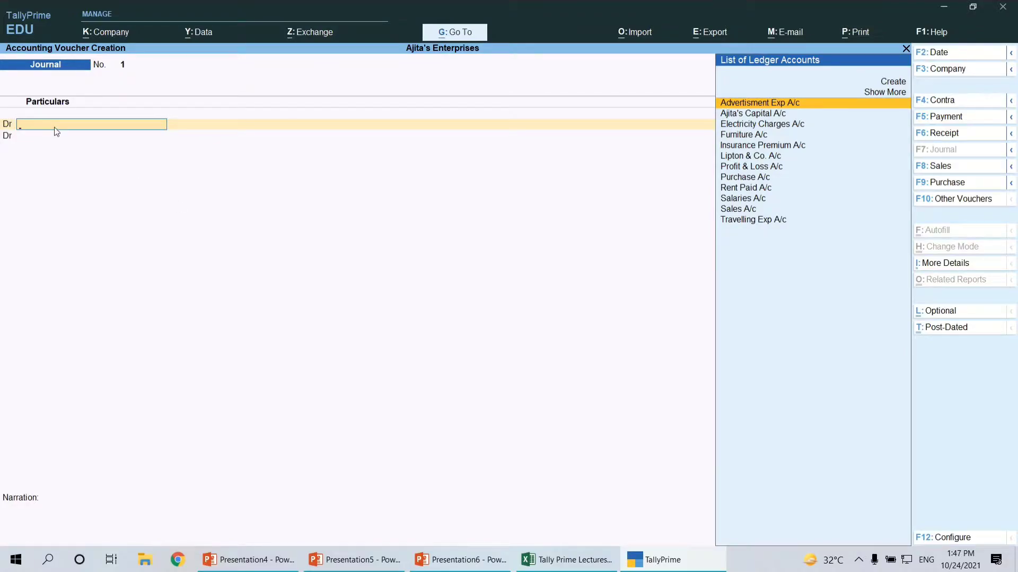
type("Cas")
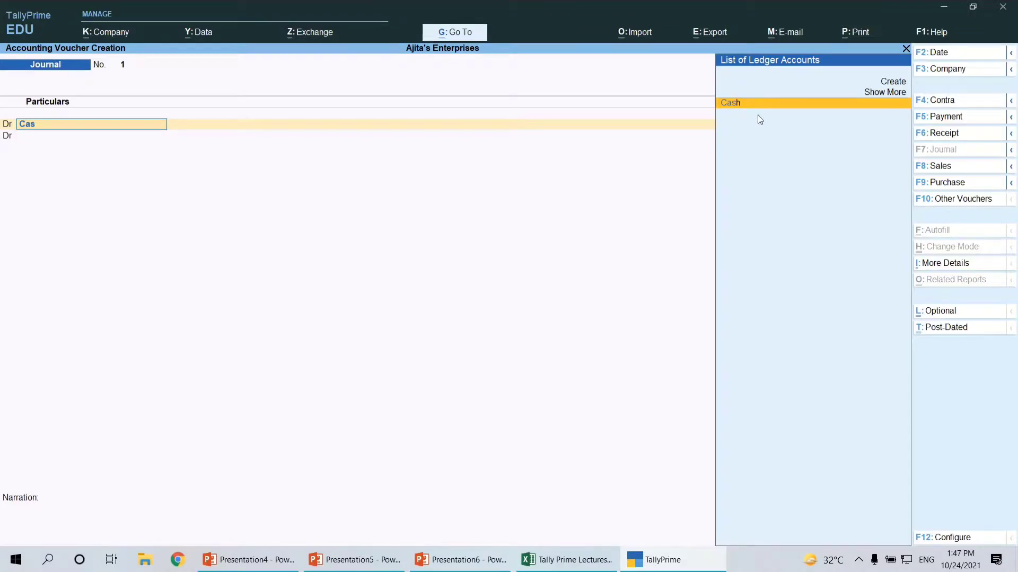
key("Return")
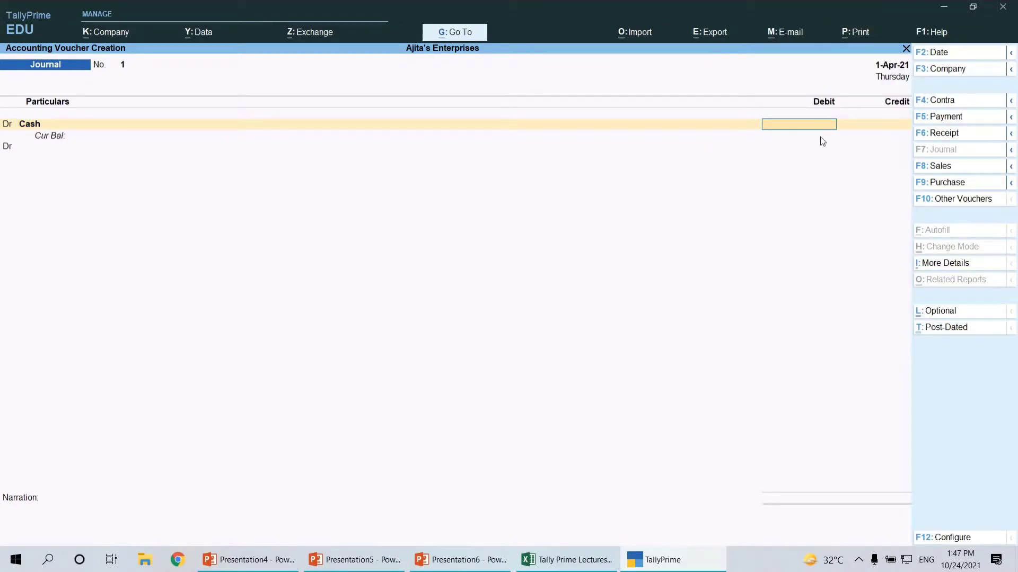
type("5000000")
key("Return")
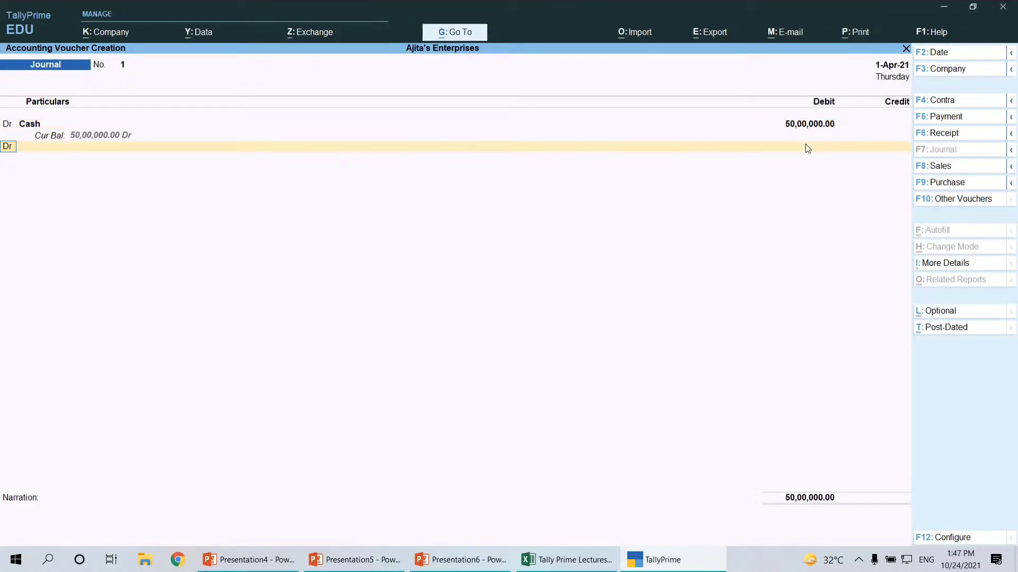
Credit the owner's Capital A/c with 50,00,000, and save the Journal voucher with an empty narration
type("C")
key("Return")
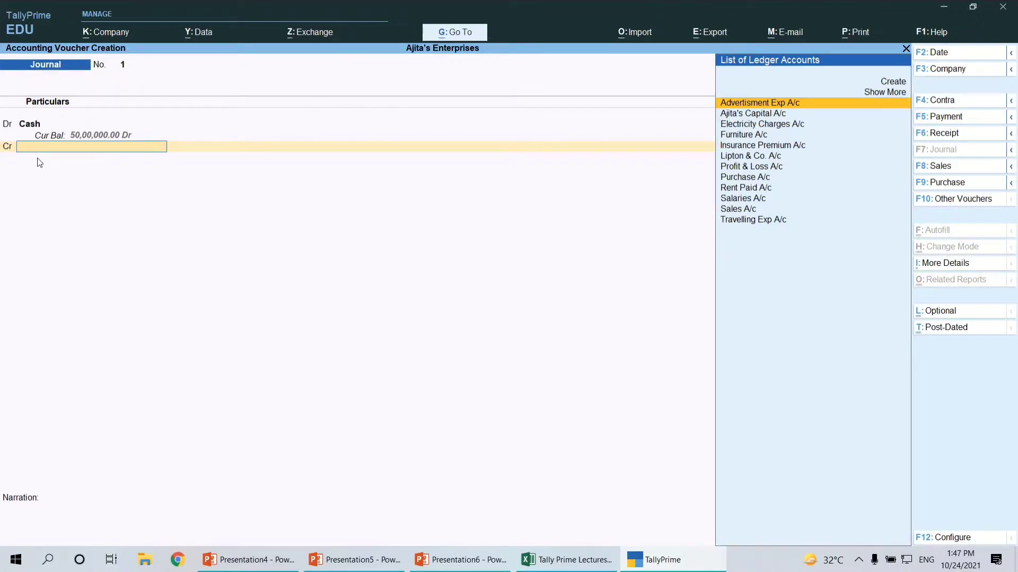
type("Aji")
key("Return")
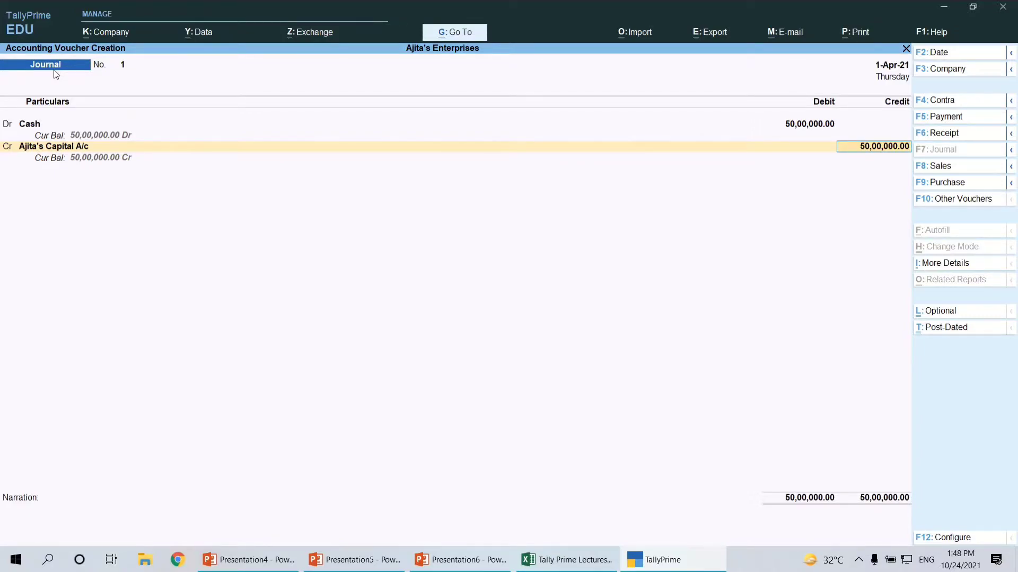
key("Return")
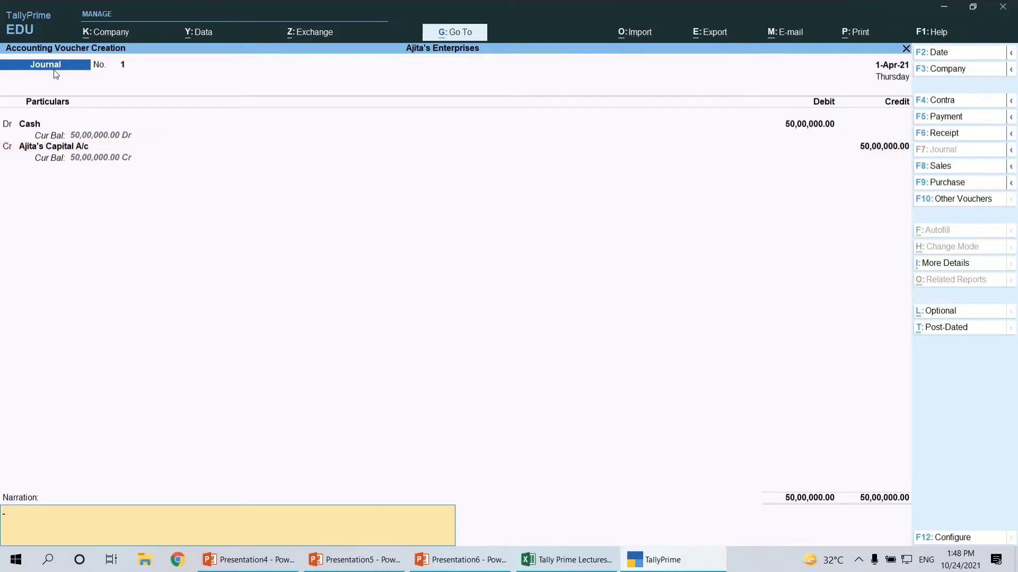
key("Return")
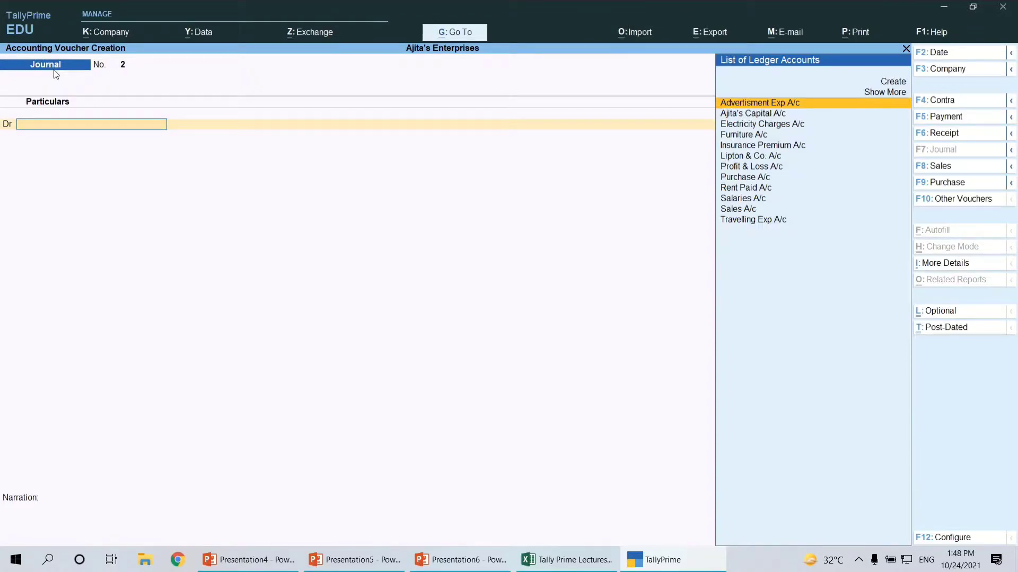
Check the second transaction, the Kotak bank cash deposit, in the Excel sheet, and open a Contra voucher in TallyPrime
key("alt+Tab")
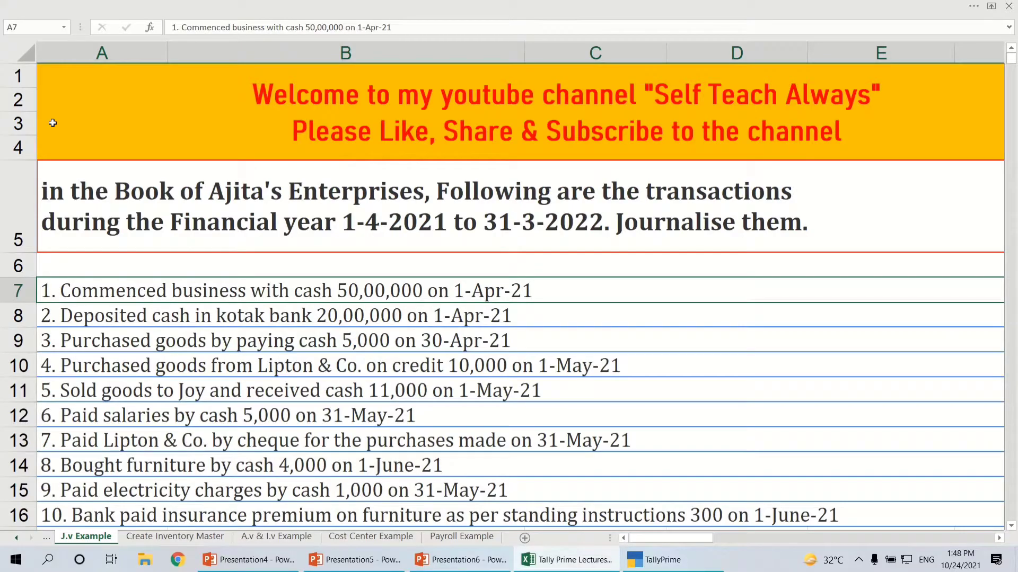
key("Down")
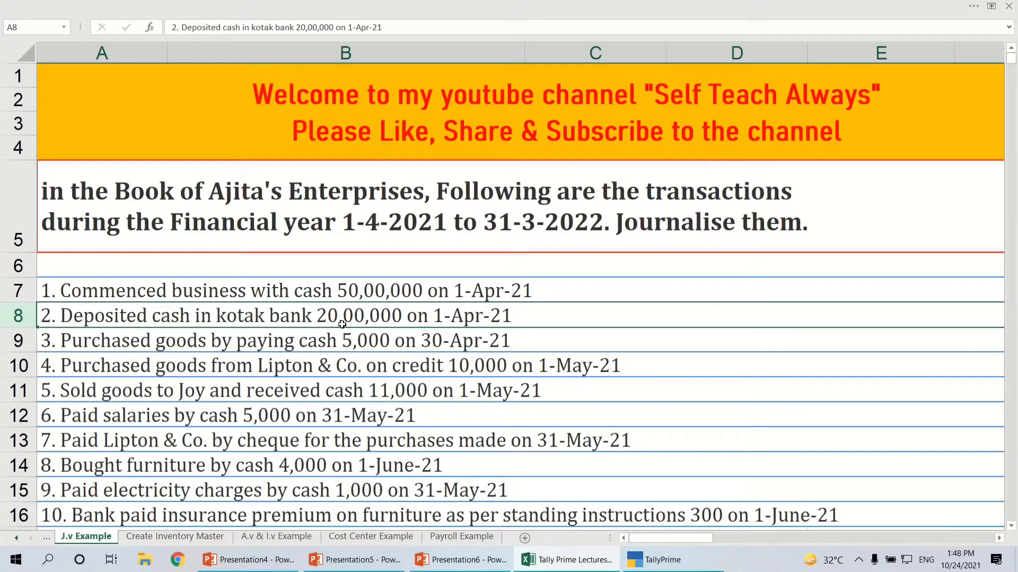
key("alt+Tab")
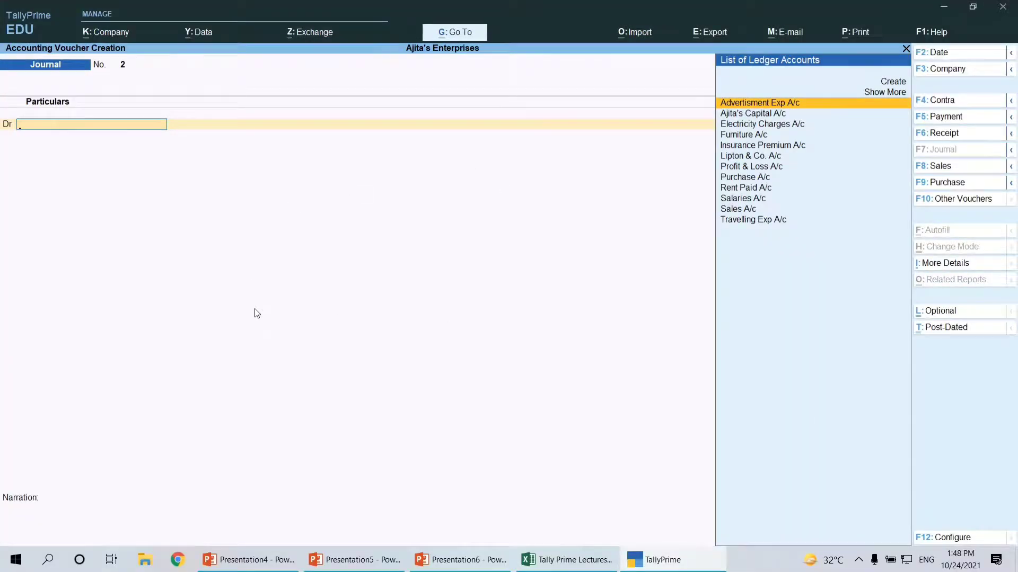
key("alt+Tab")
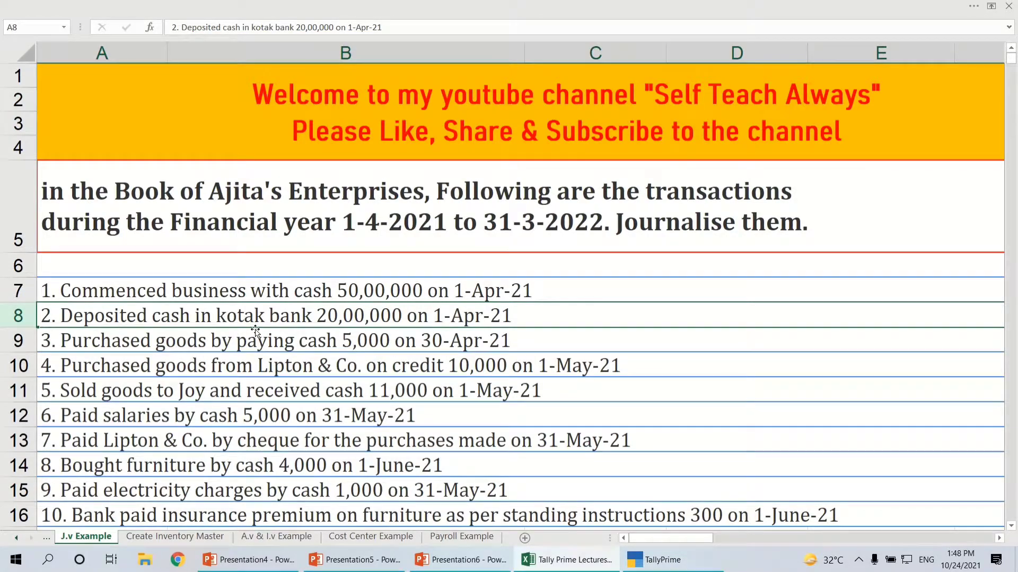
key("alt+Tab")
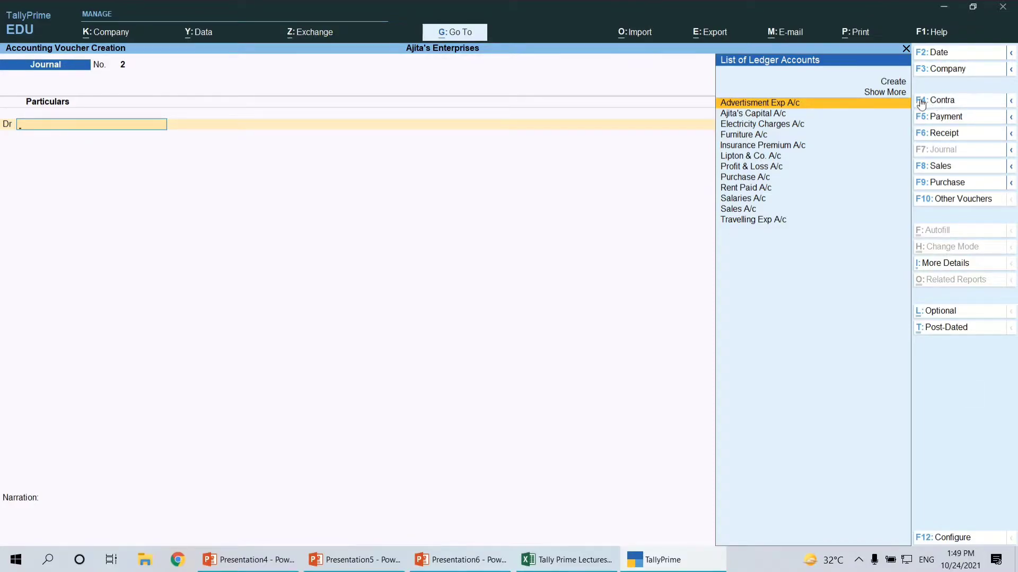
left_click(943, 103)
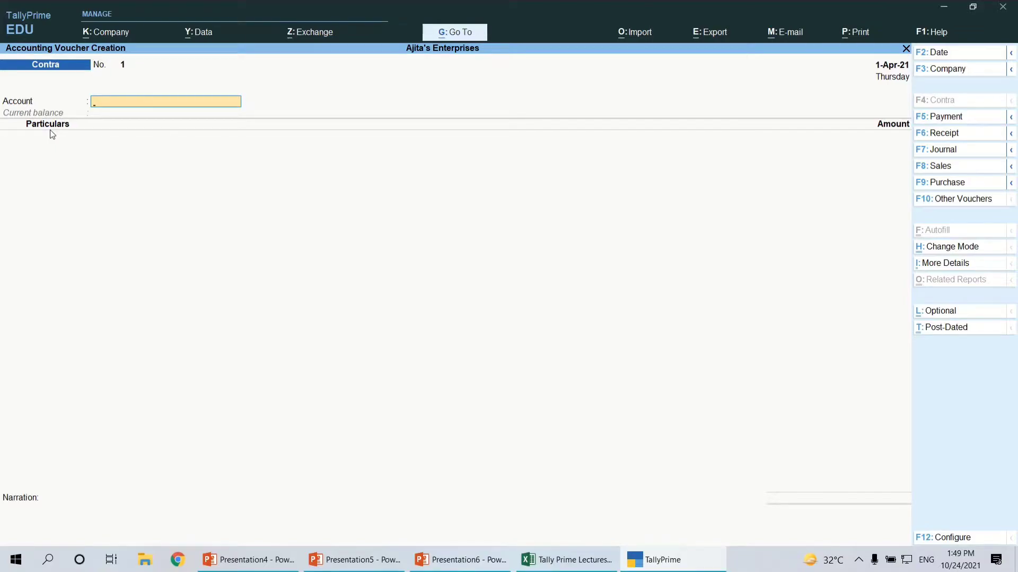
Change the Contra voucher's mode to Double Entry
key("ctrl")
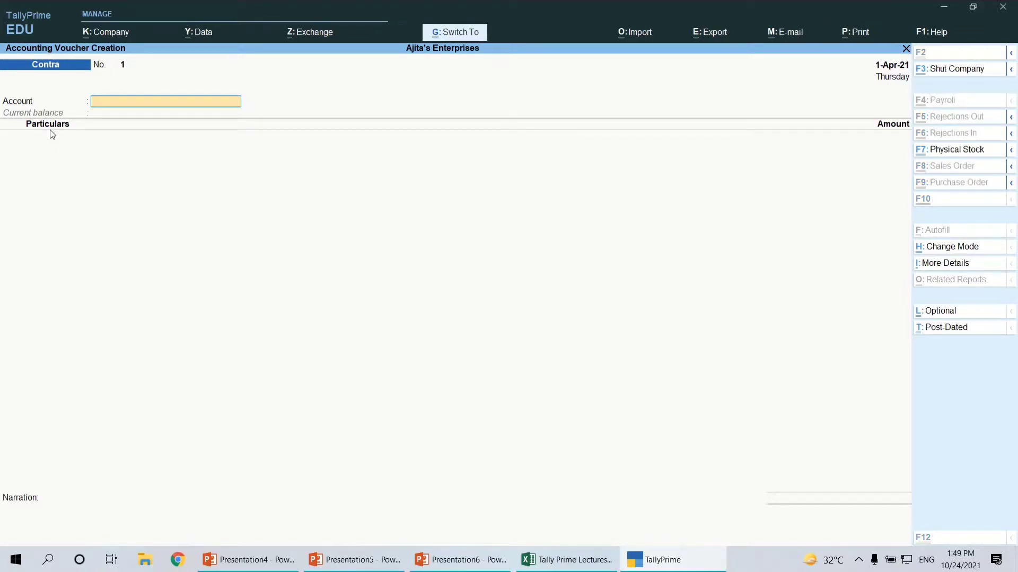
key("ctrl+h")
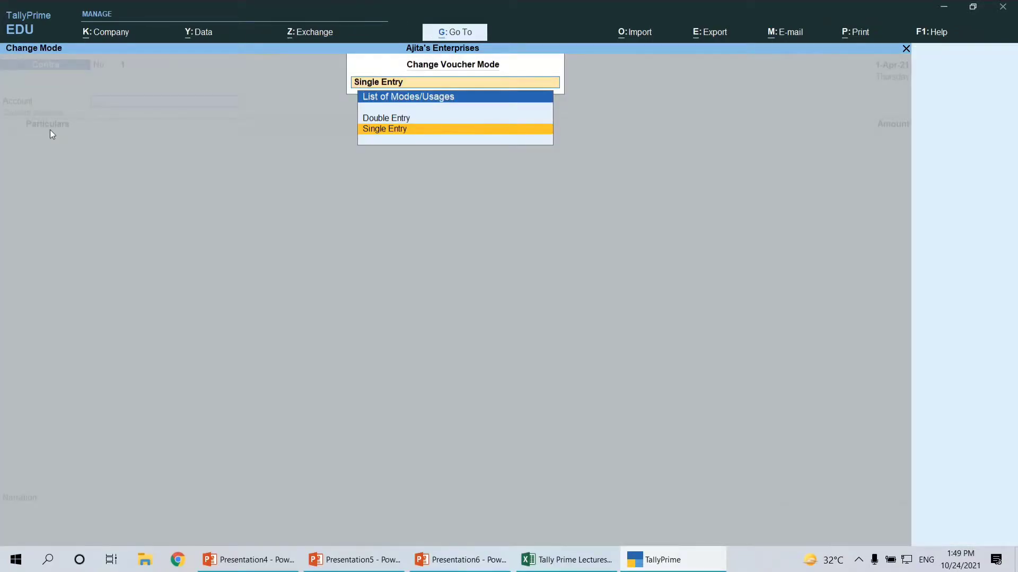
key("Up")
key("Down")
key("Up")
key("Return")
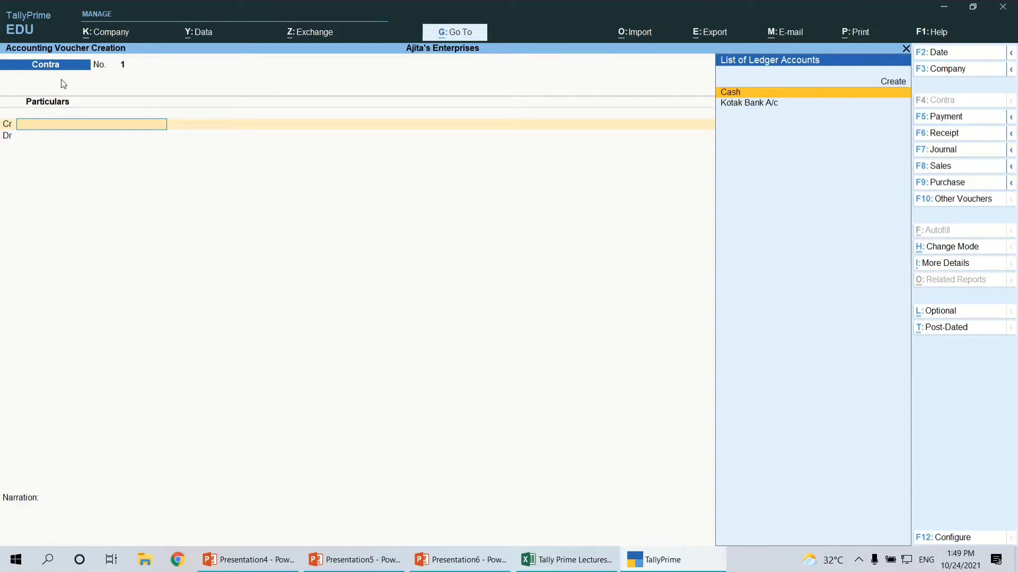
Recheck the bank deposit transaction in Excel, and credit Cash with 20,00,000 in TallyPrime's Contra voucher
key("alt+Tab")
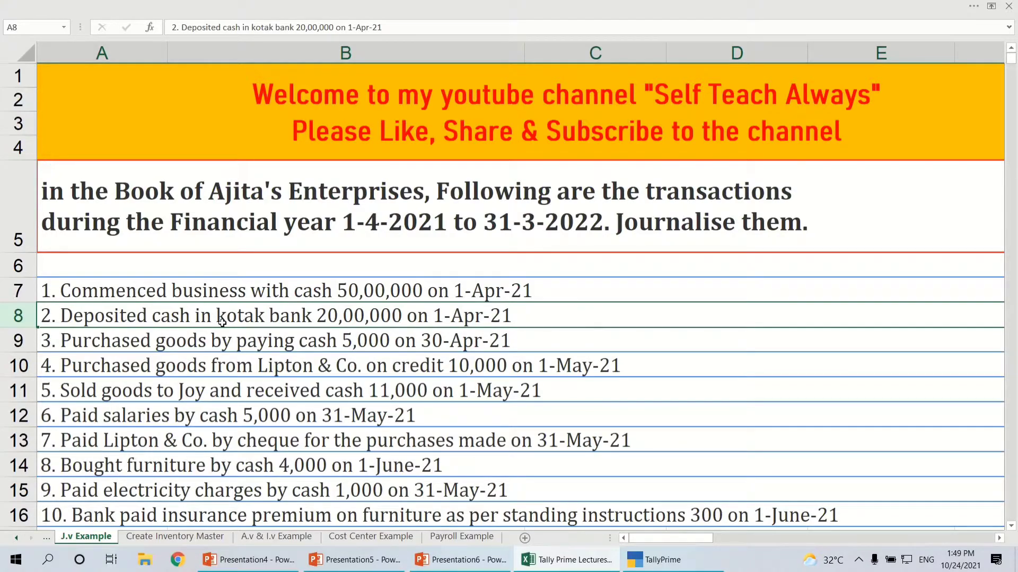
key("alt+Tab")
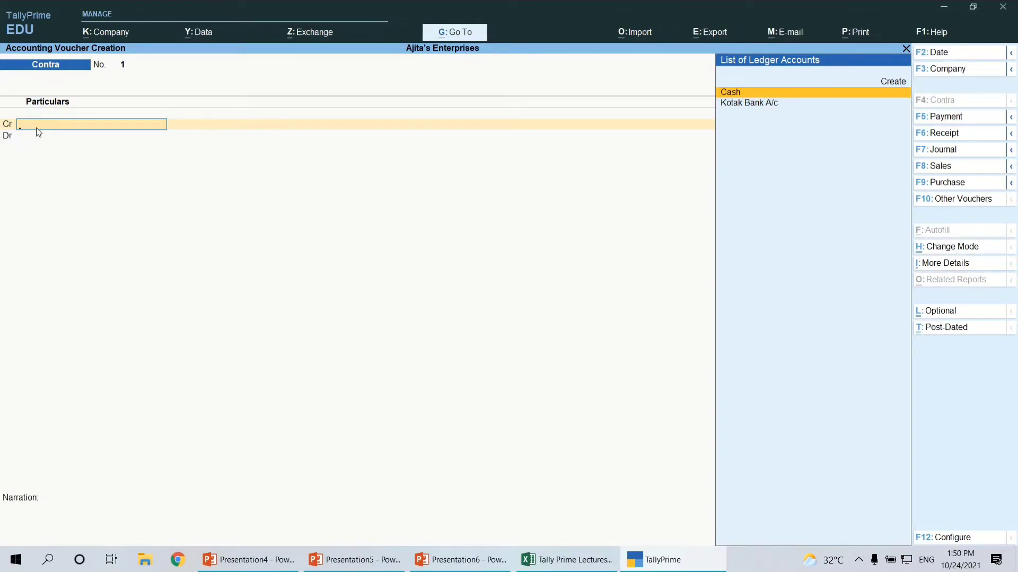
key("Return")
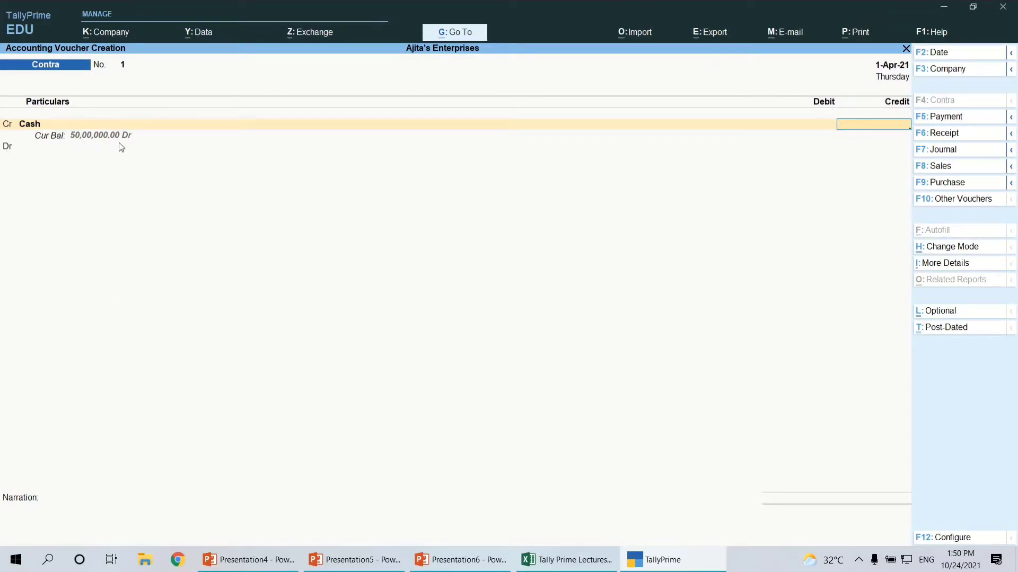
type("2000000")
key("Return")
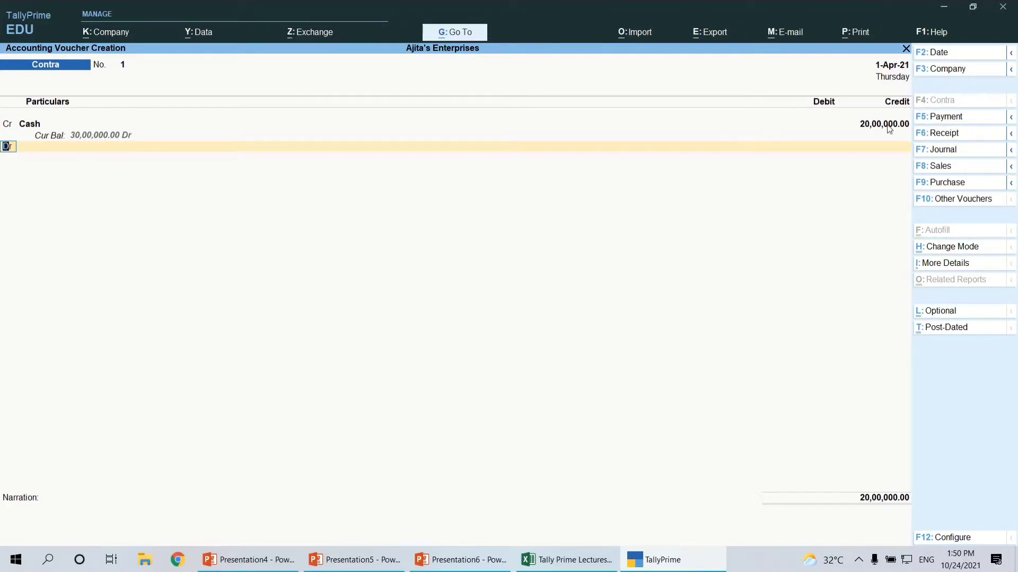
Debit Kotak Bank A/c with 20,00,000 in the Contra voucher
key("Return")
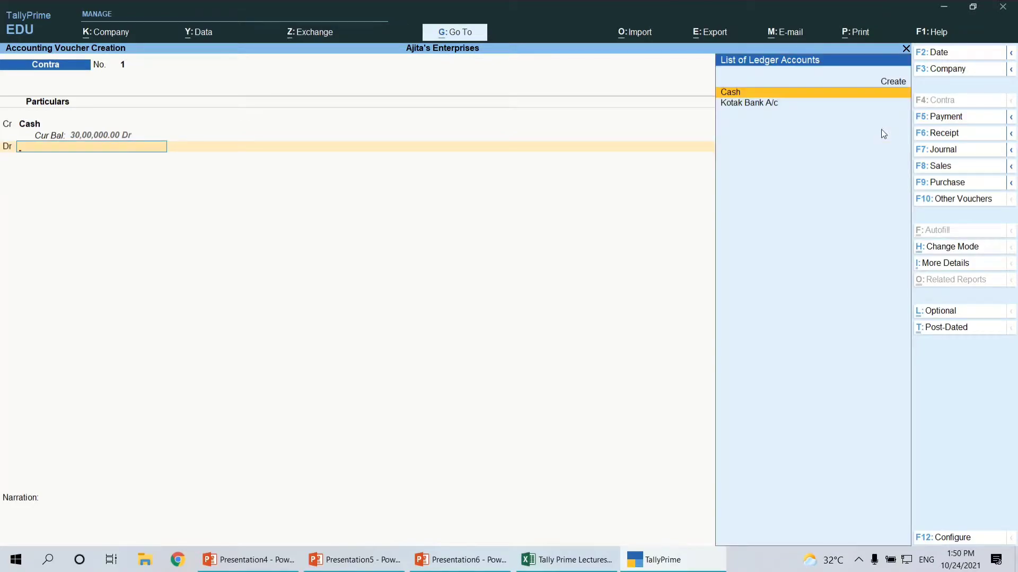
key("Down")
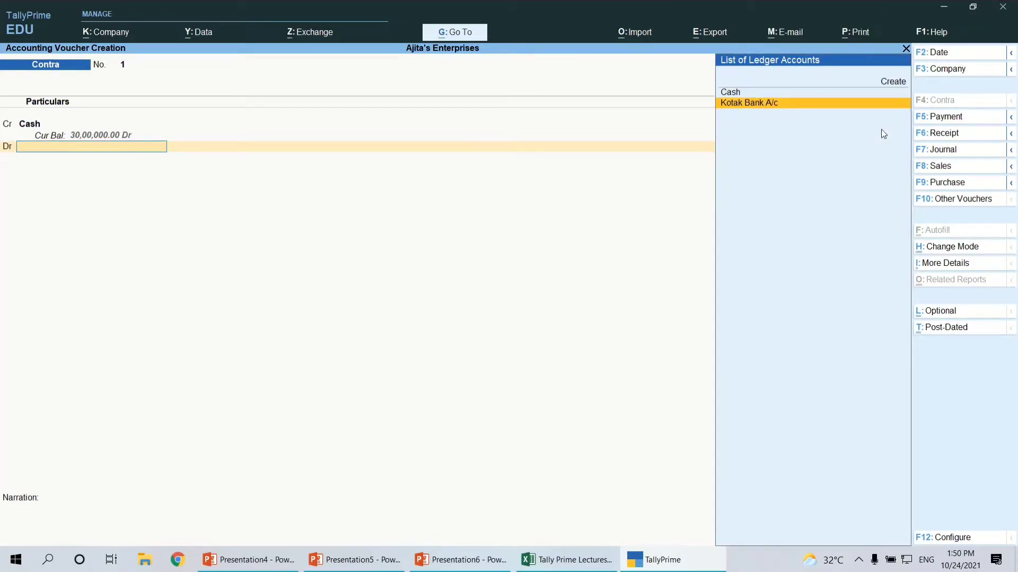
key("Return")
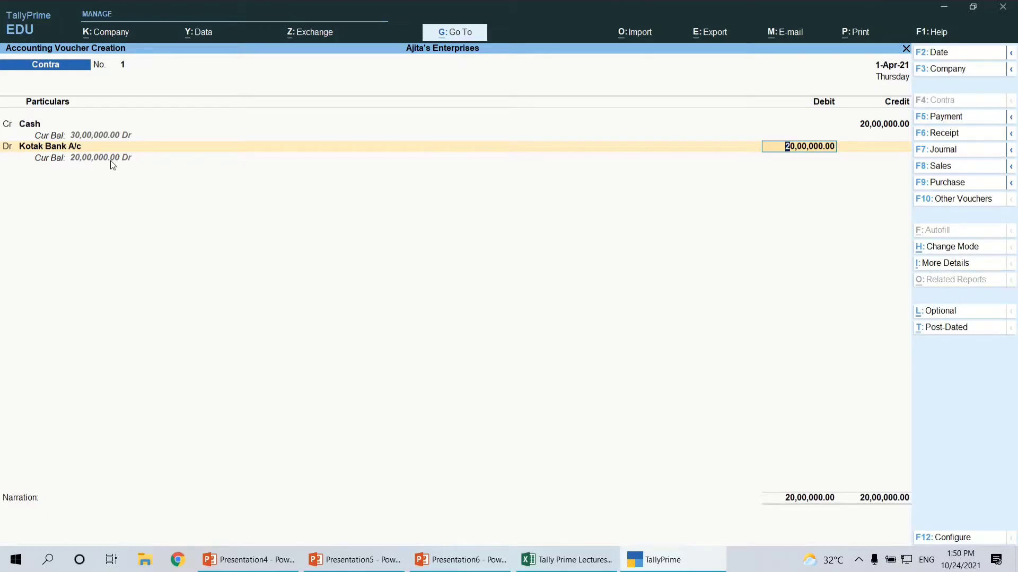
key("Return")
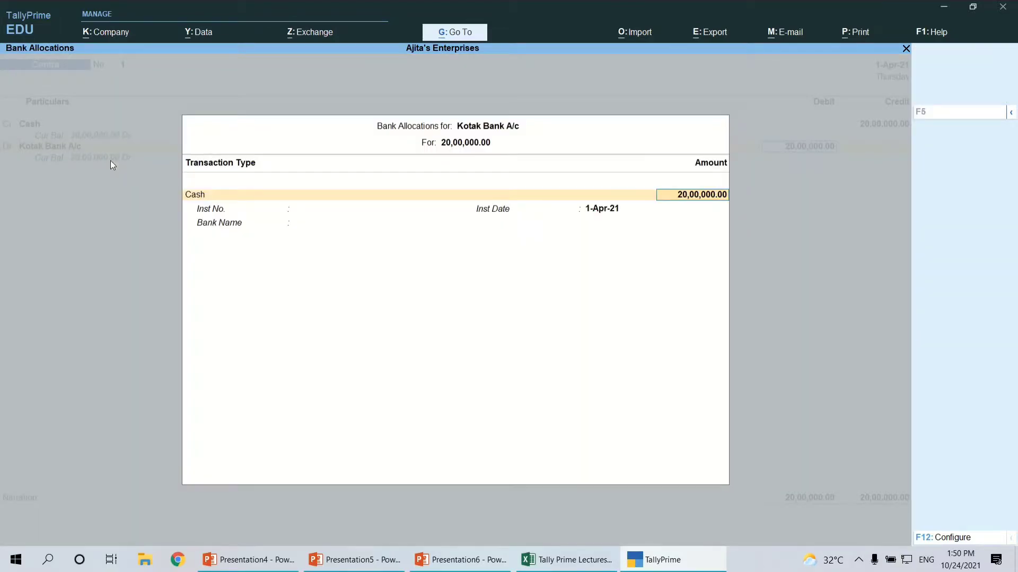
Accept the Cash bank allocation without denominations, instrument number or bank name, and save the Contra voucher with an empty narration
key("Return")
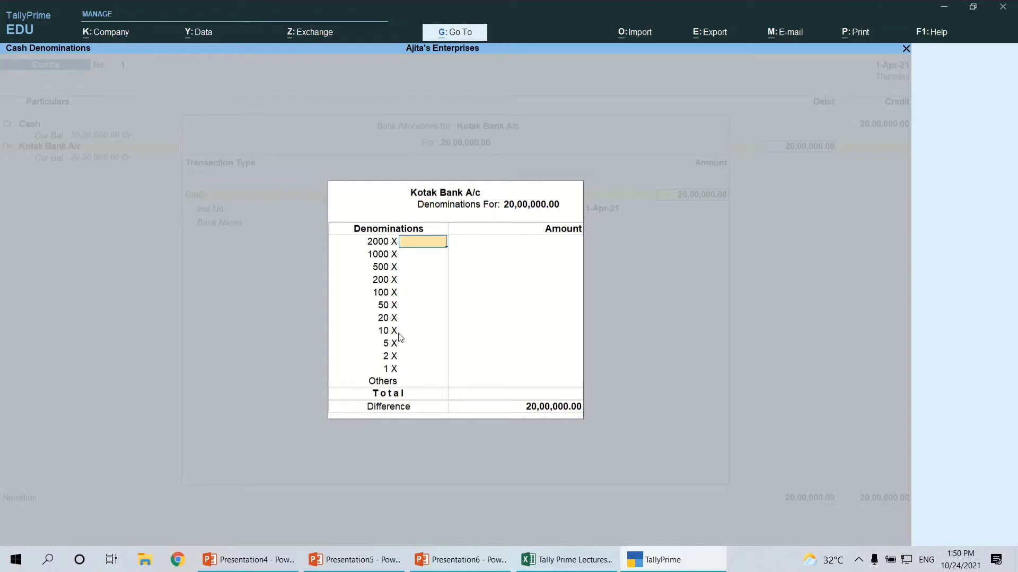
key("Return")
key("Return")
key("Return")
key("Return")
key("Return")
key("Return")
key("Return")
key("Return")
key("Return")
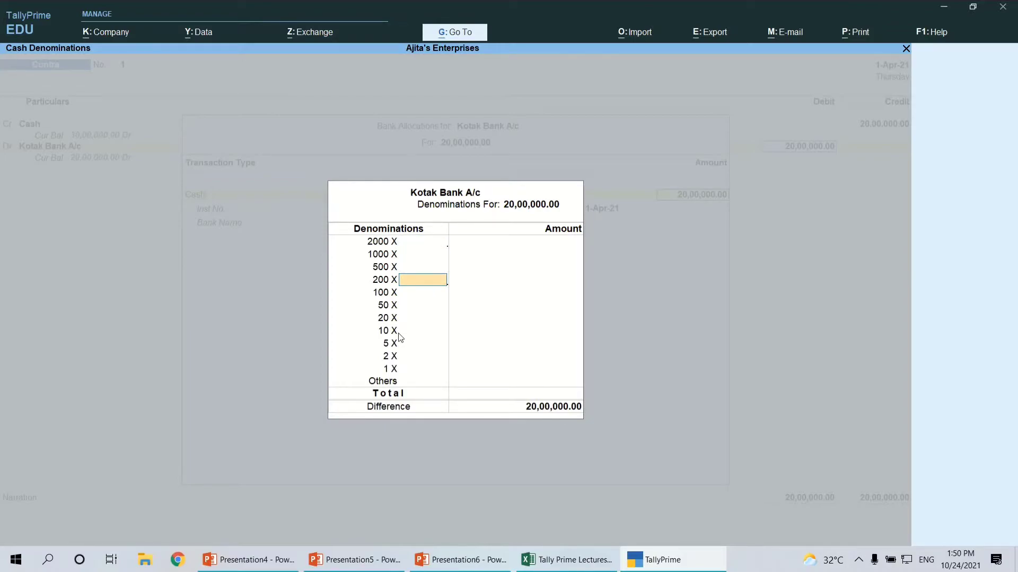
key("Return")
key("Return")
key("Return")
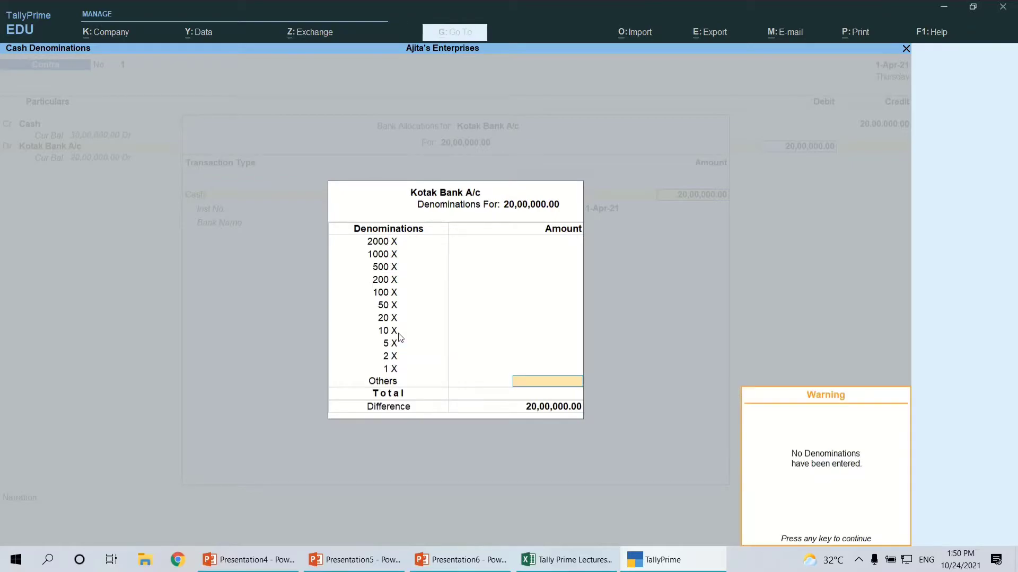
key("Return")
key("Return")
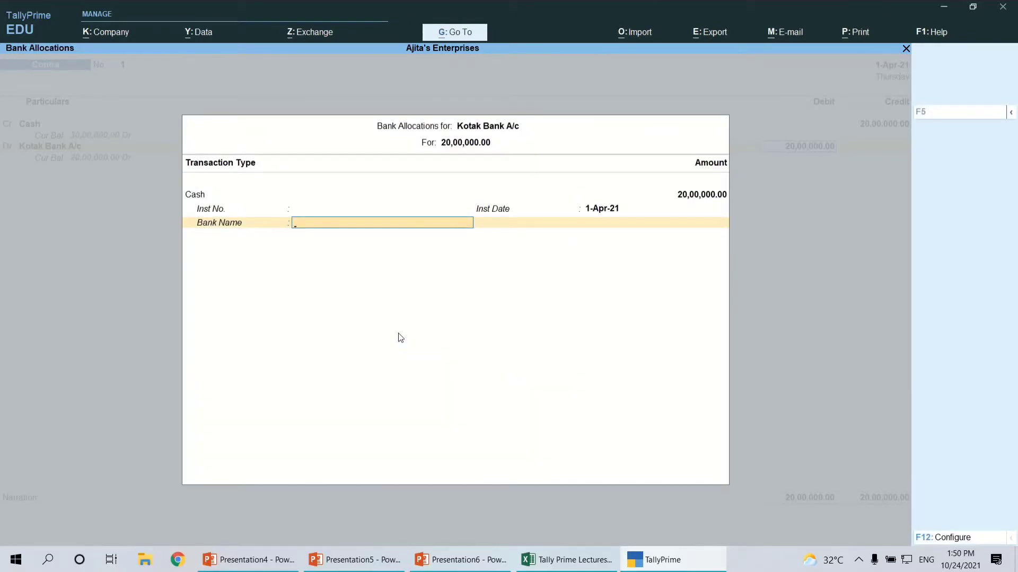
key("Return")
key("Return")
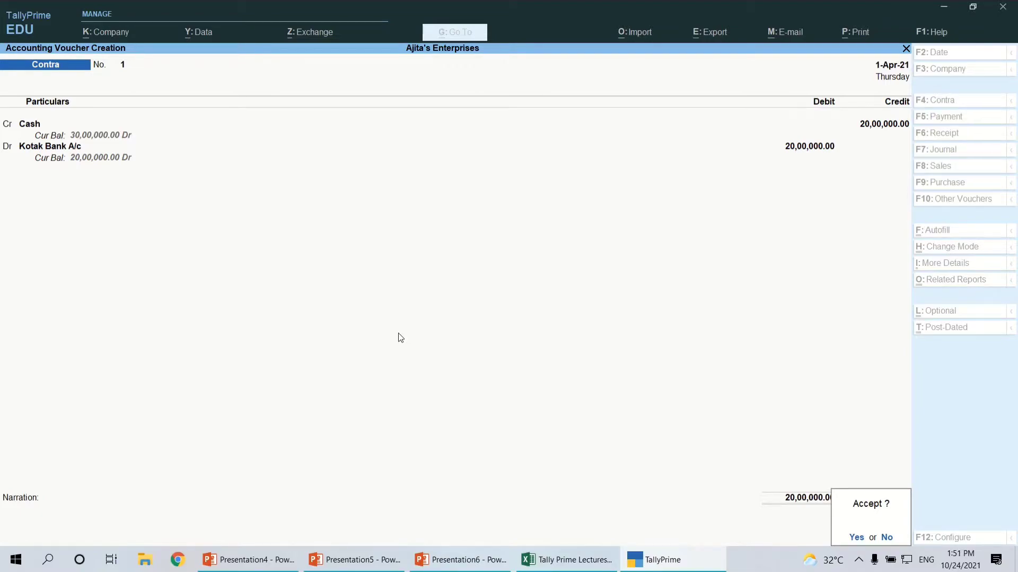
key("Return")
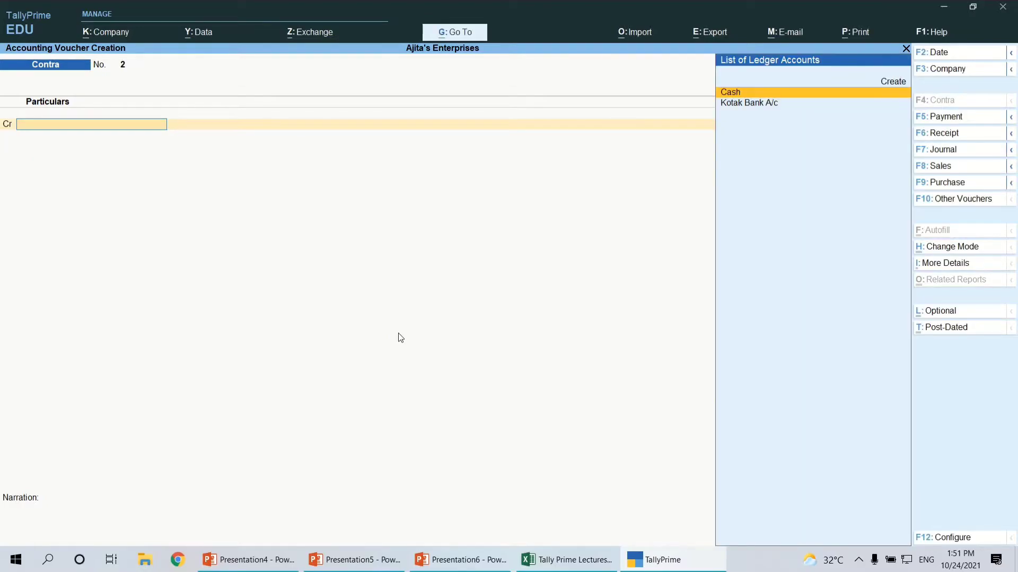
Review the first two transactions' dates and the third transaction in the Excel sheet, and return to TallyPrime
key("alt+Tab")
left_click(461, 294)
left_click(456, 316)
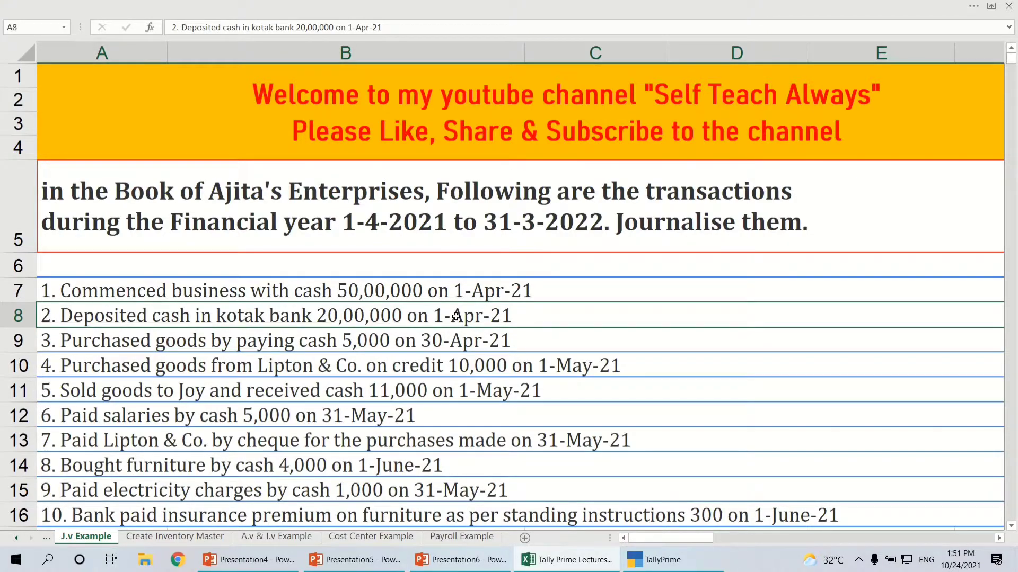
left_click(107, 345)
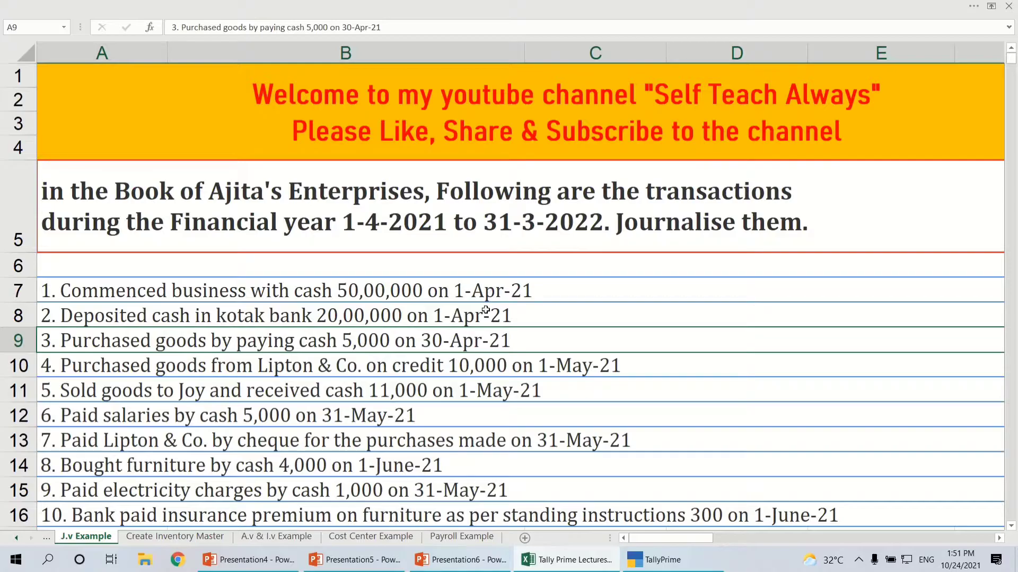
key("alt+Tab")
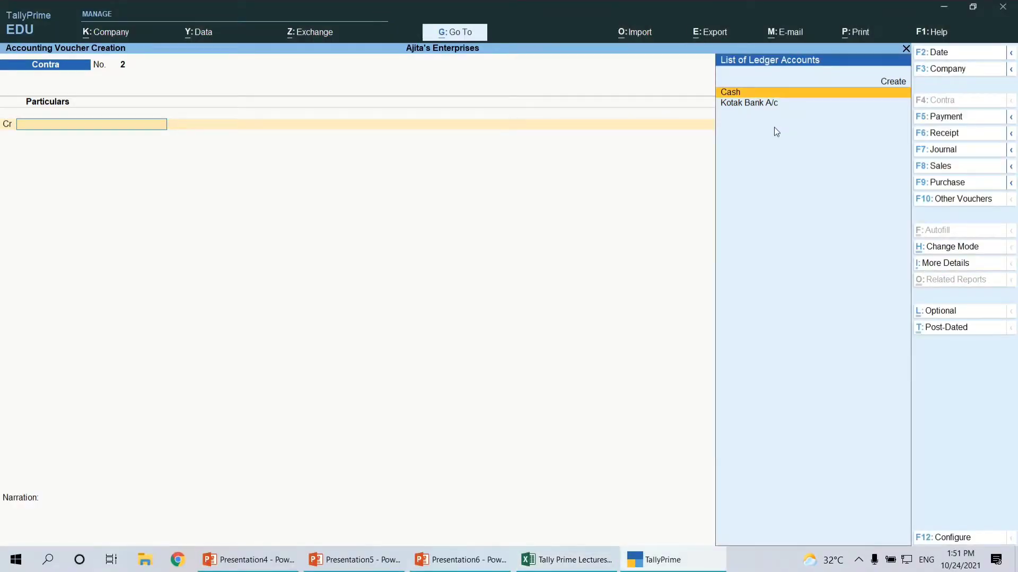
Choose Cash as the credit account in the new Contra voucher
left_click(905, 49)
key("Return")
key("Return")
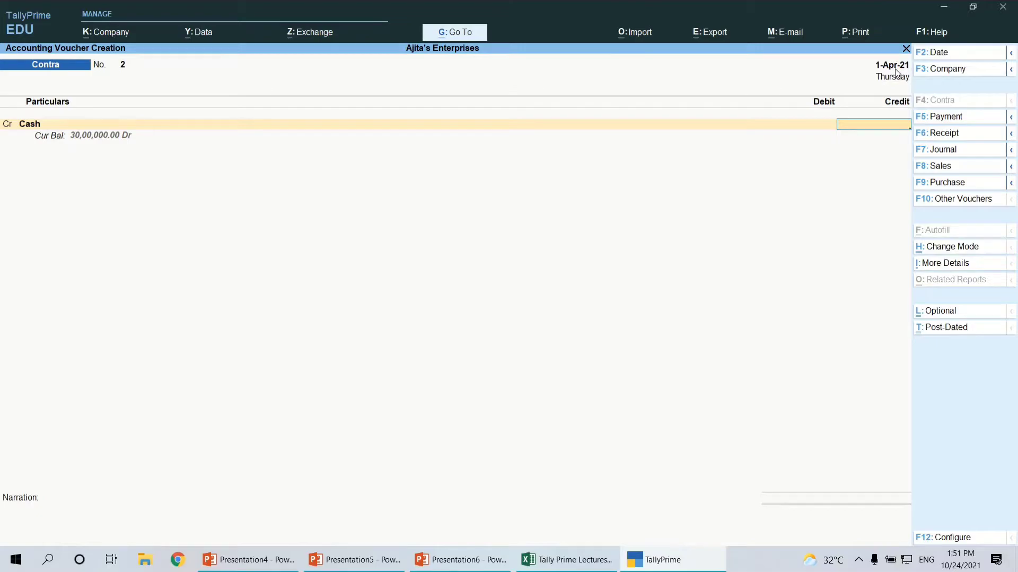
Recheck the cash purchase transaction in Excel, and switch to a Purchase voucher in TallyPrime
key("alt+Tab")
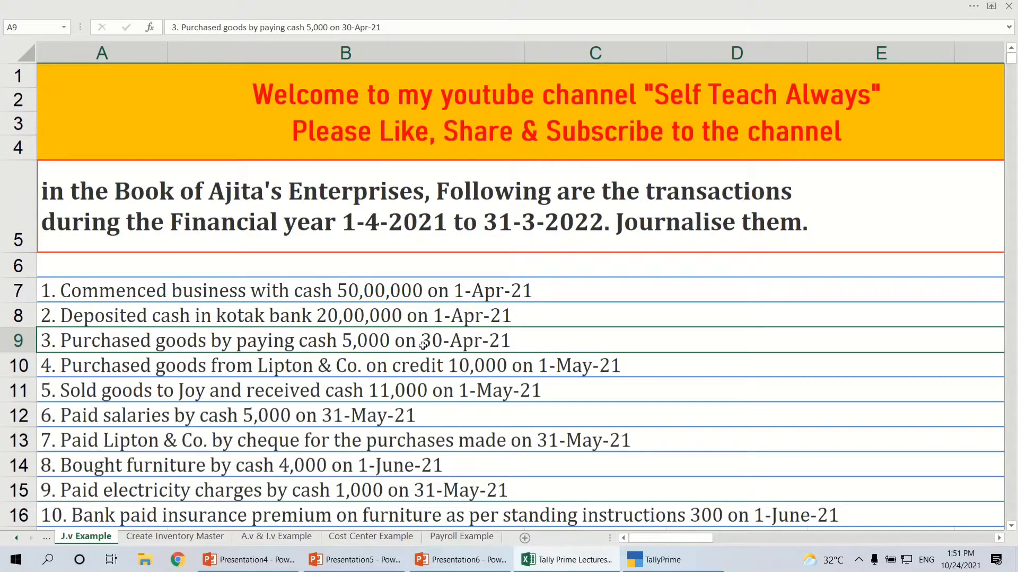
key("alt+Tab")
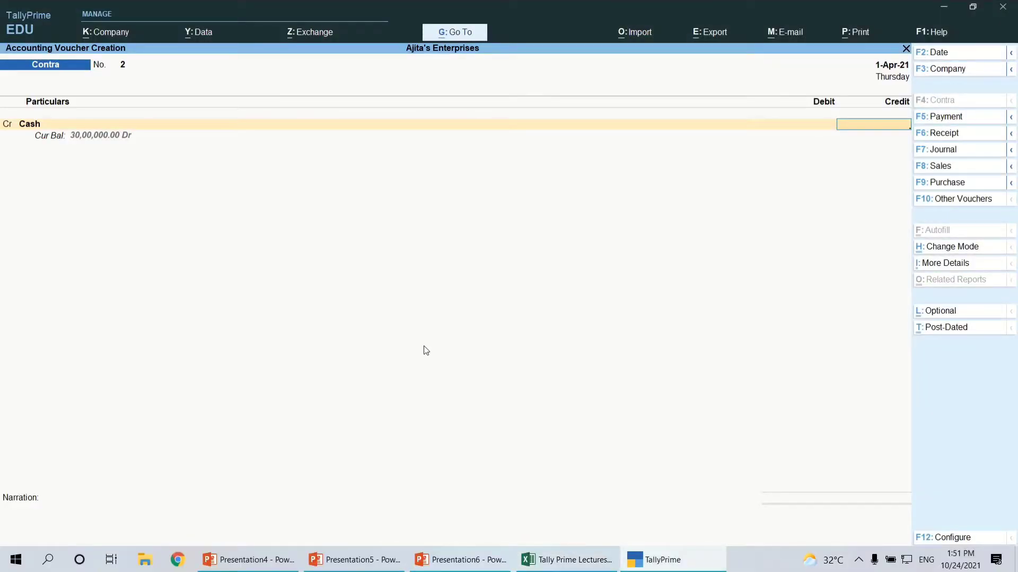
left_click(934, 184)
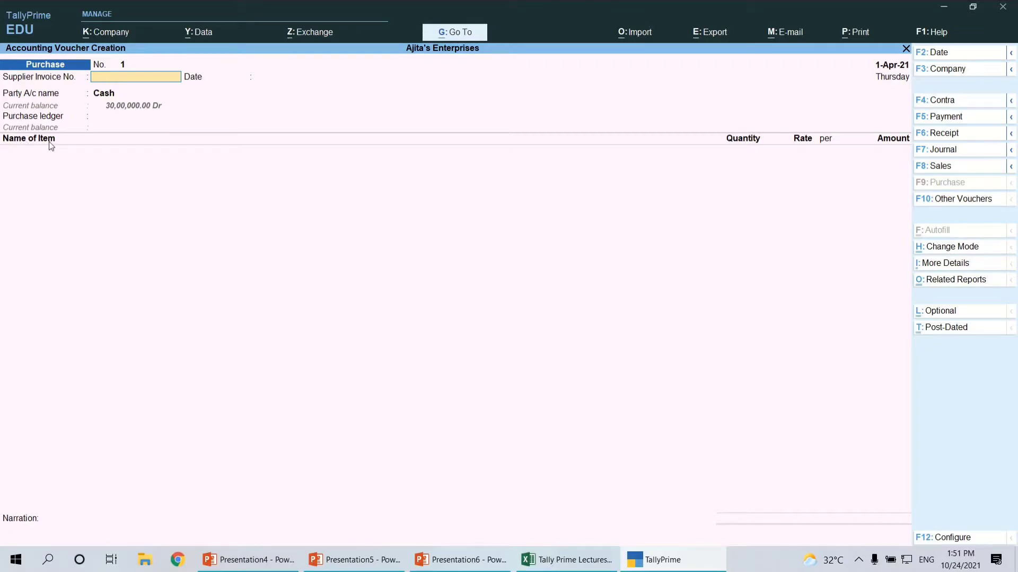
Change the Purchase voucher's mode from Item Invoice to As Voucher, and reconfirm that mode
key("ctrl+h")
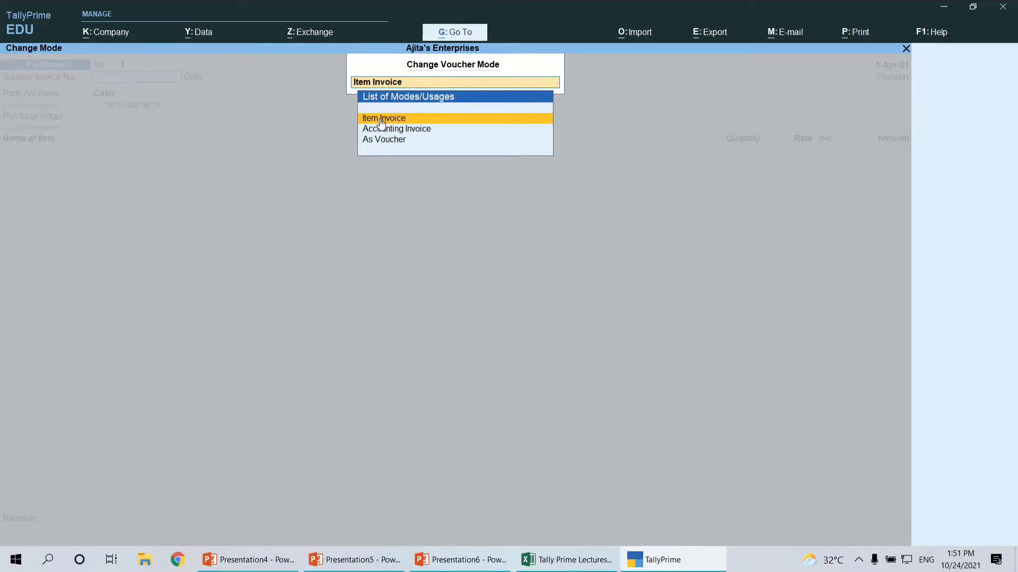
key("Down")
key("Down")
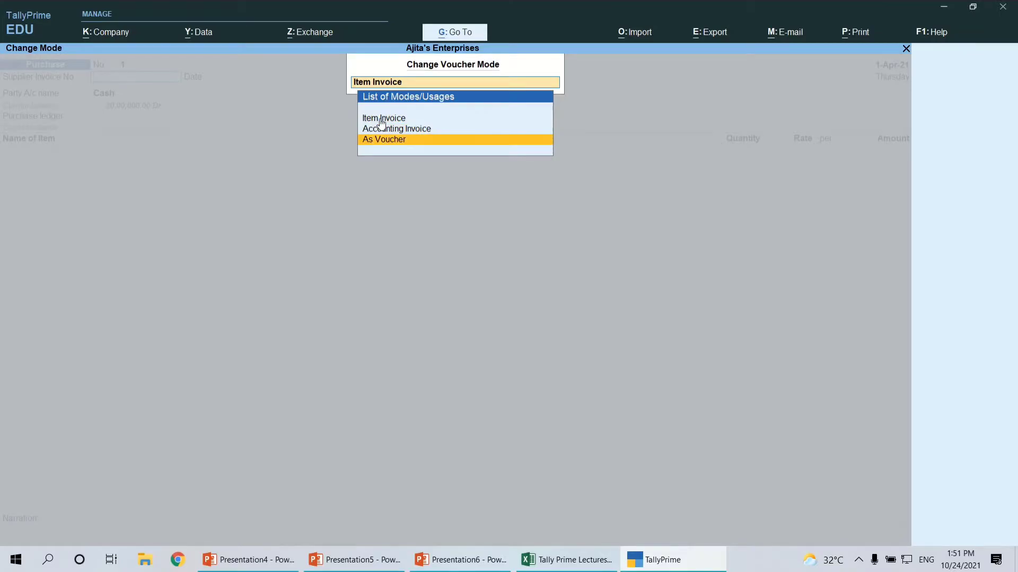
key("Return")
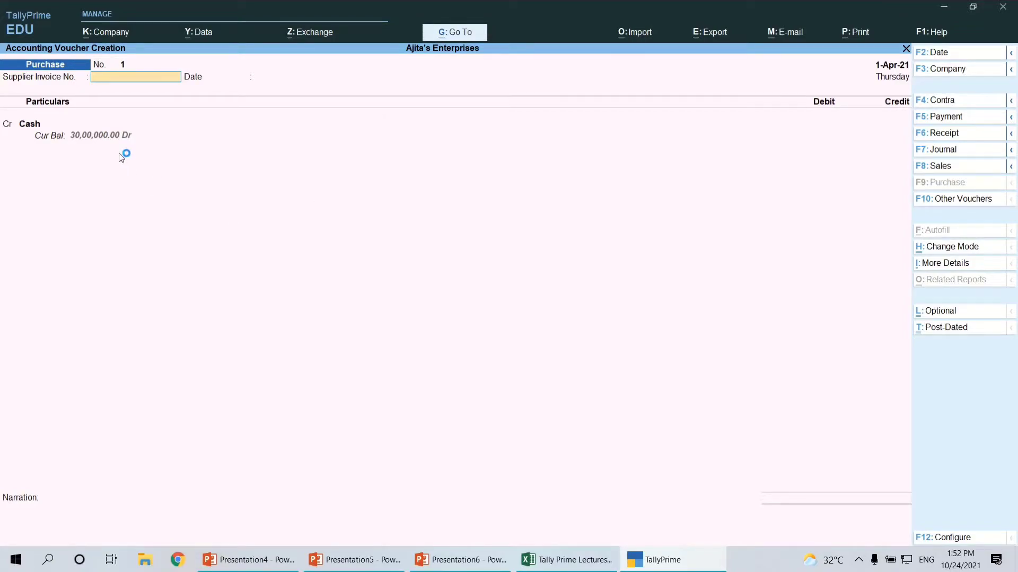
key("ctrl+h")
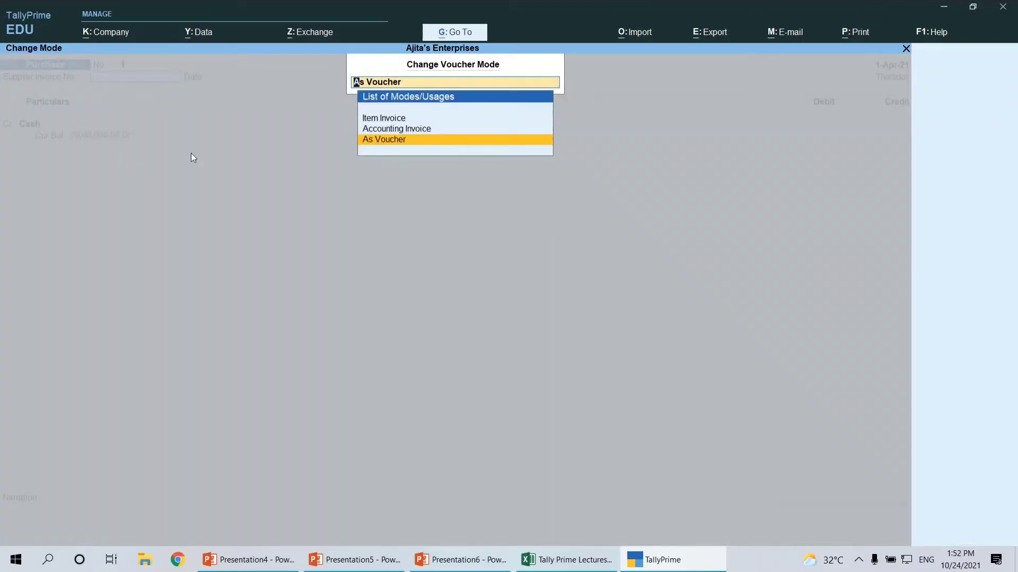
left_click(395, 142)
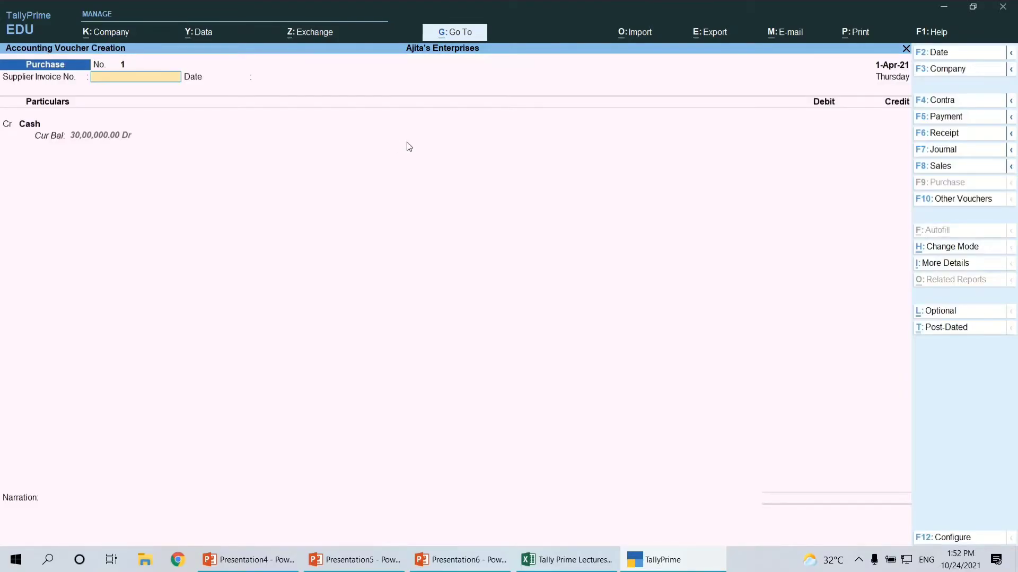
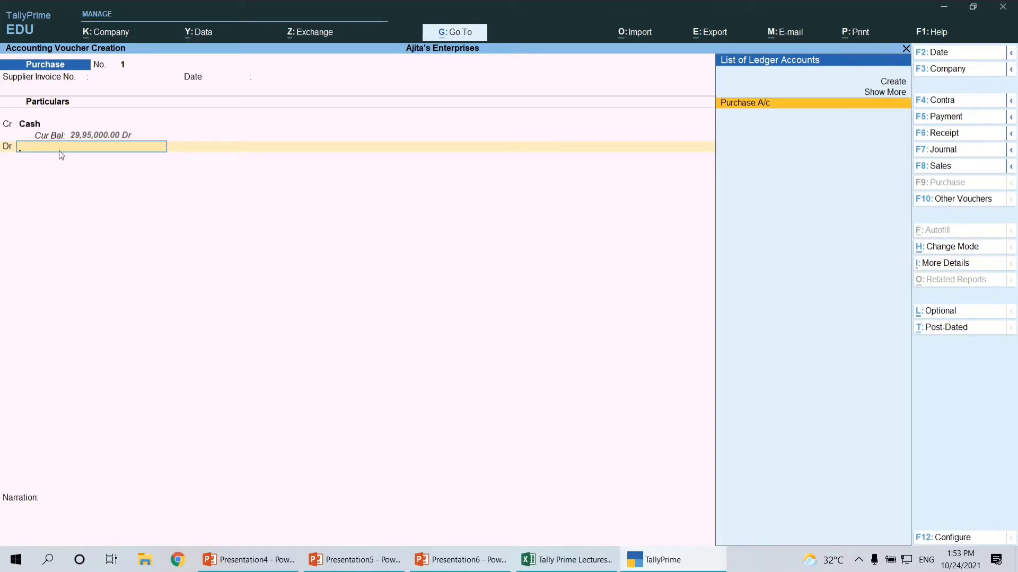
Debit Purchase A/c with 5,000 without allocating inventory items, leave the narration blank, and save the cash Purchase voucher
left_click(746, 107)
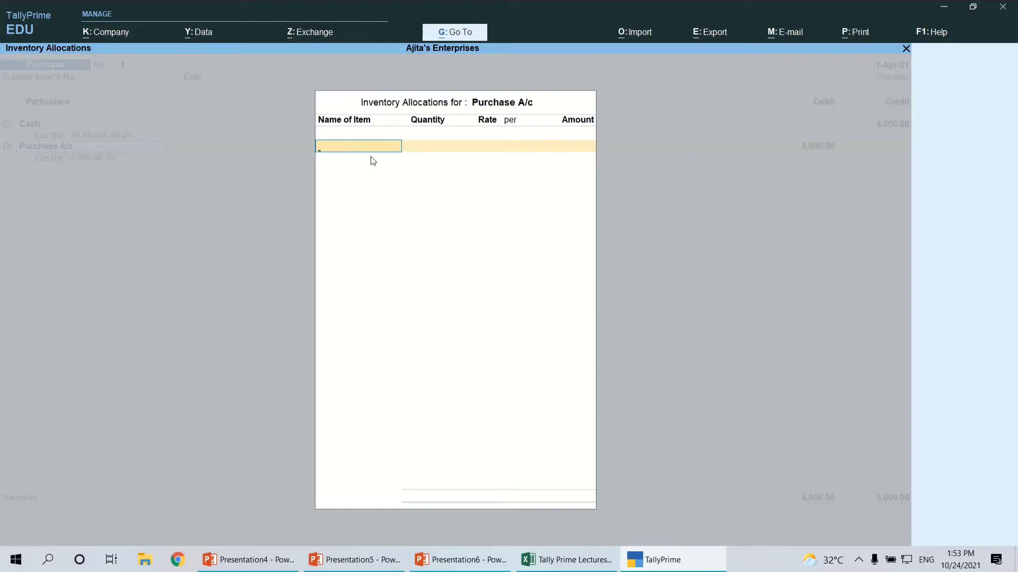
key("alt+Tab")
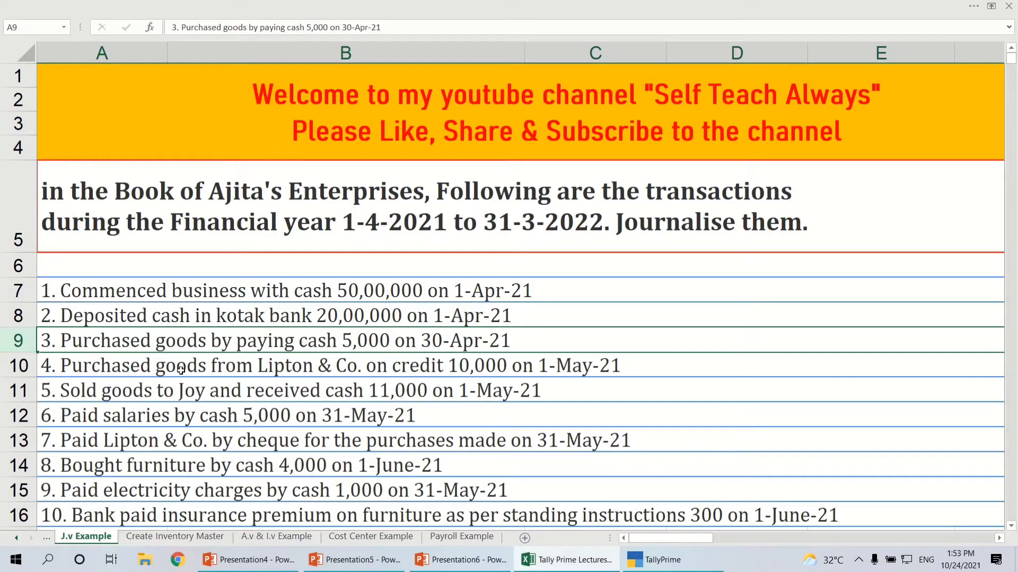
key("alt+Tab")
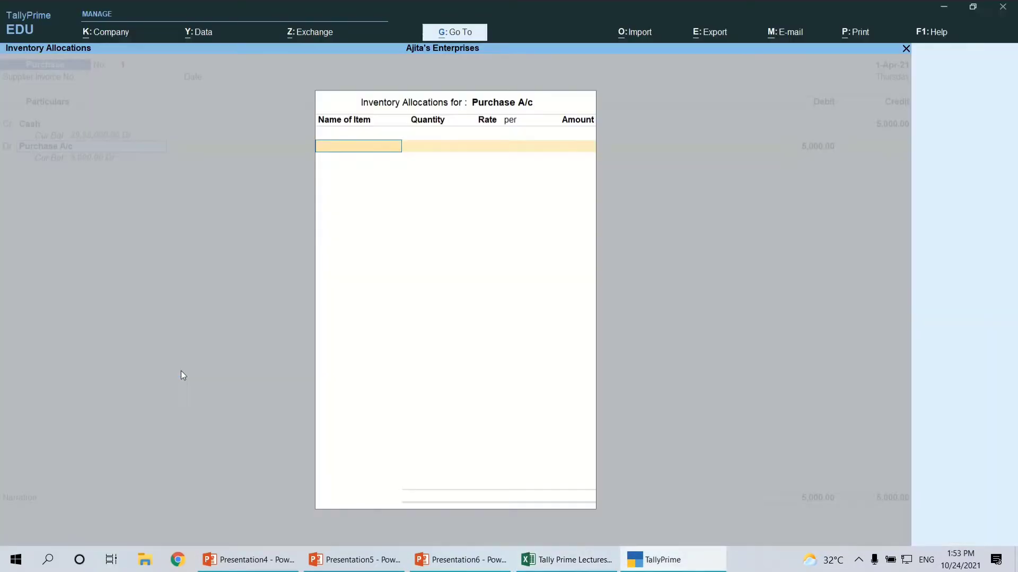
key("Escape")
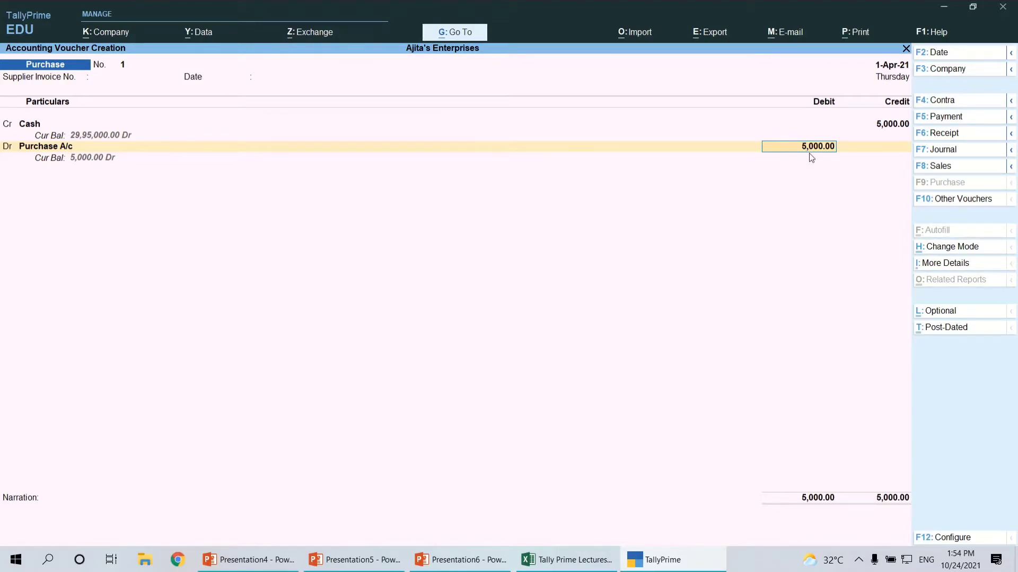
key("Return")
key("Return")
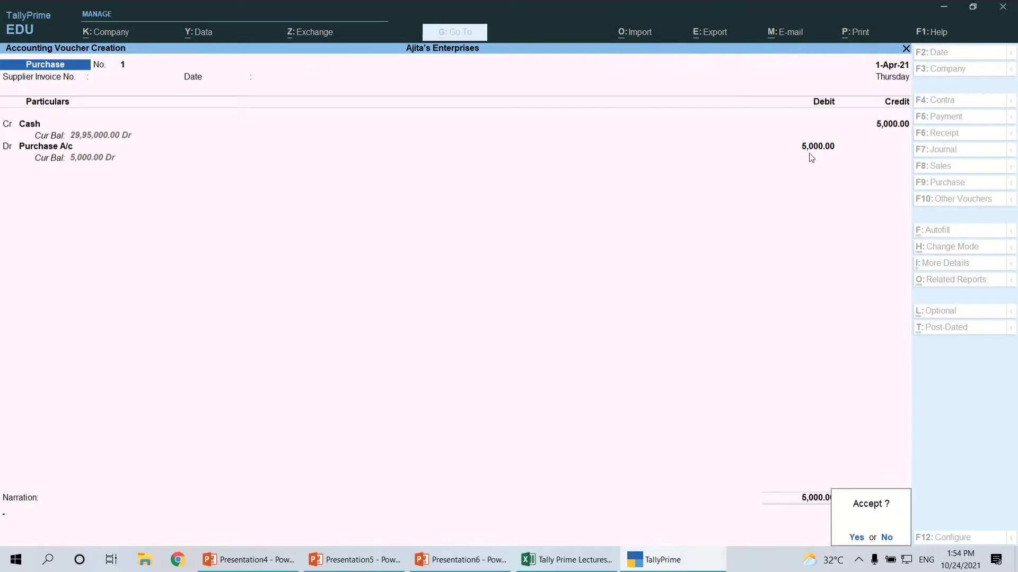
key("y")
Review the fourth transaction, the credit purchase from Lipton & Co., in the Excel sheet, and return to TallyPrime
key("alt+Tab")
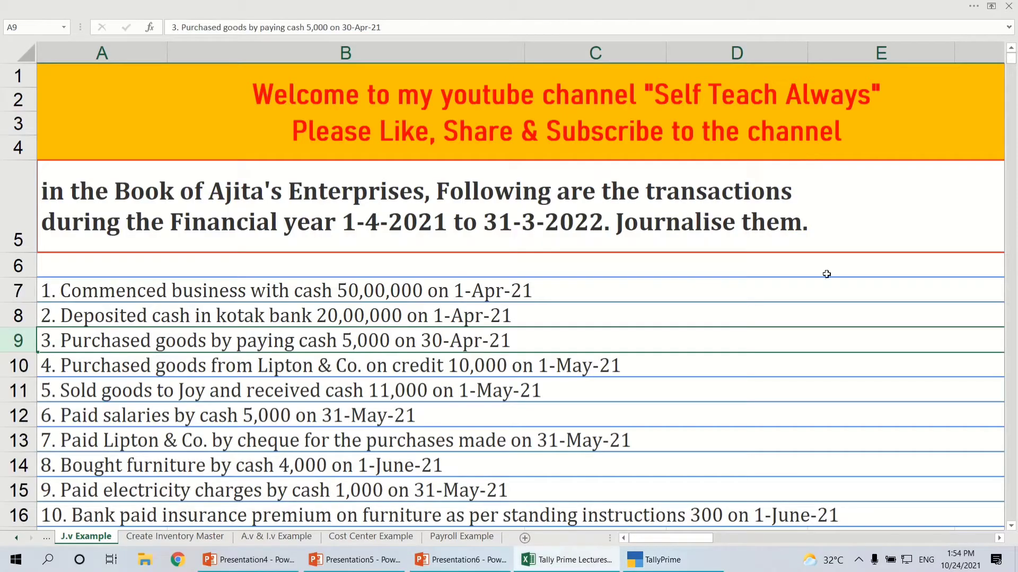
left_click(110, 368)
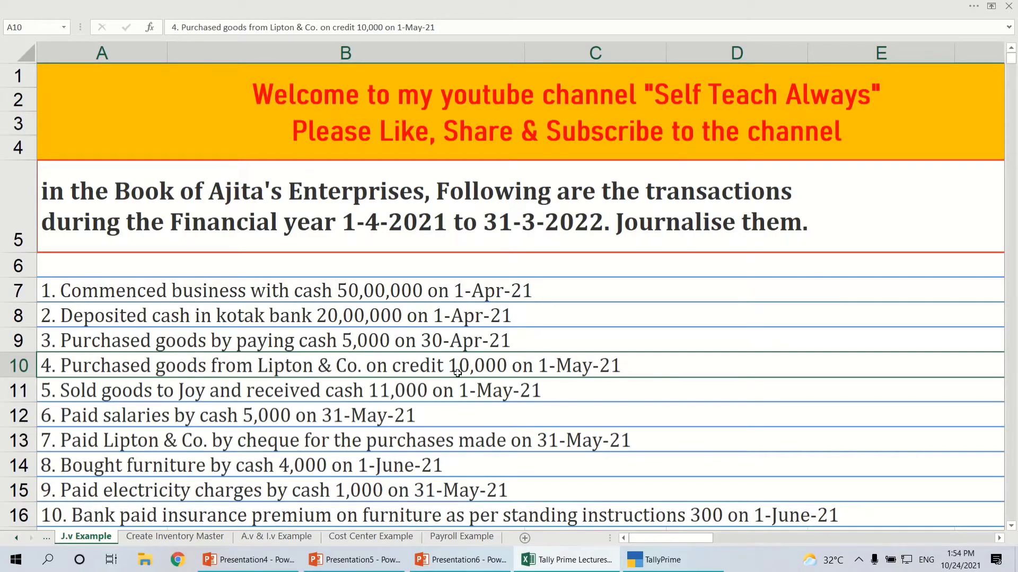
key("alt+Tab")
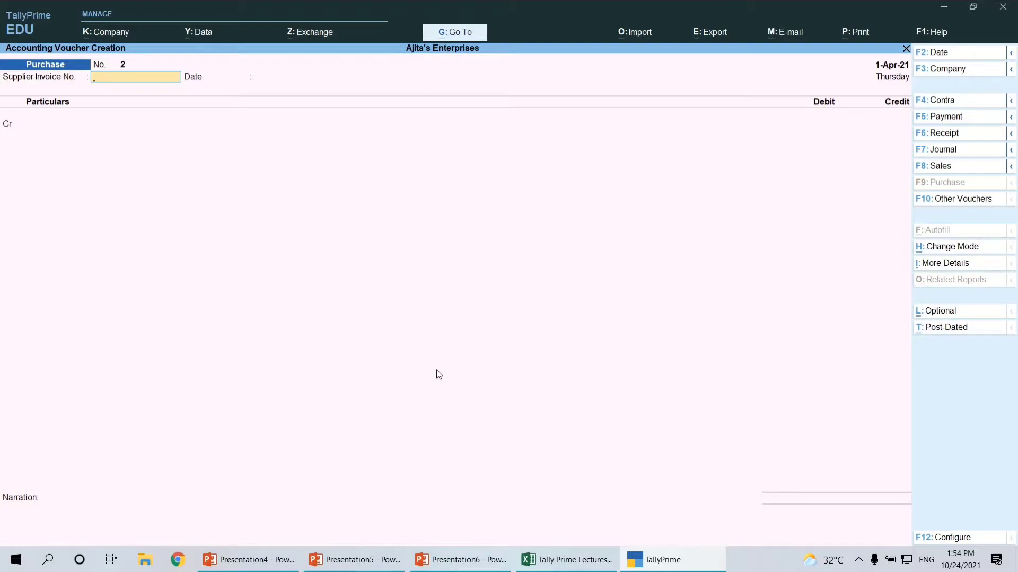
Leave the supplier invoice details blank and choose Lipton & Co. A/c as the credit account, rechecking the transaction in Excel
key("Return")
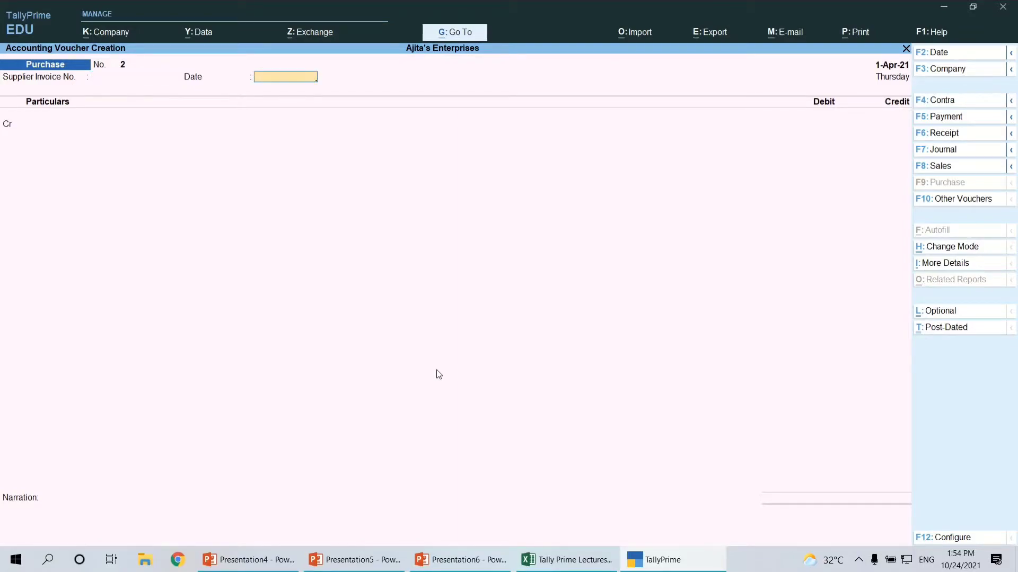
key("Return")
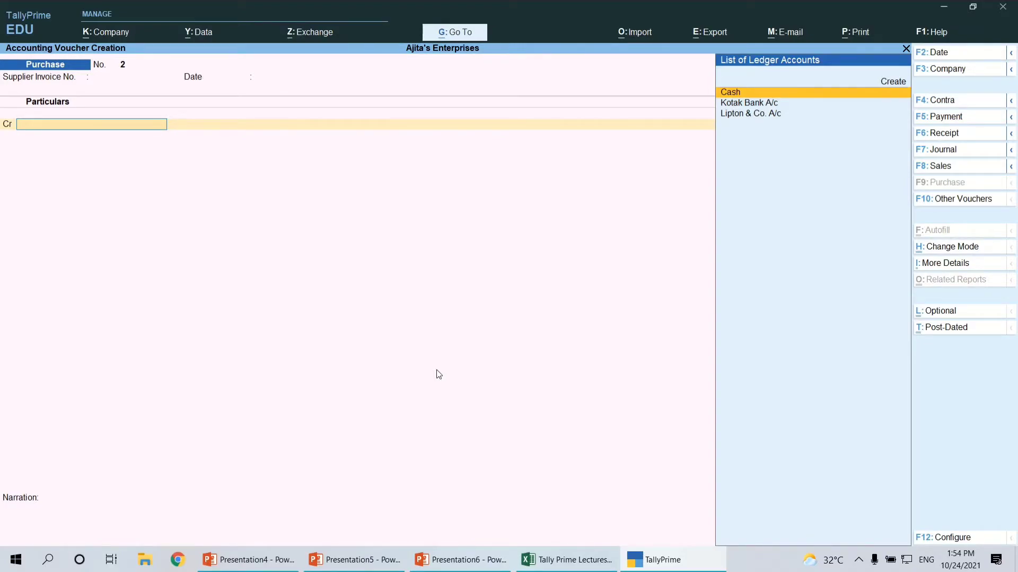
key("Down")
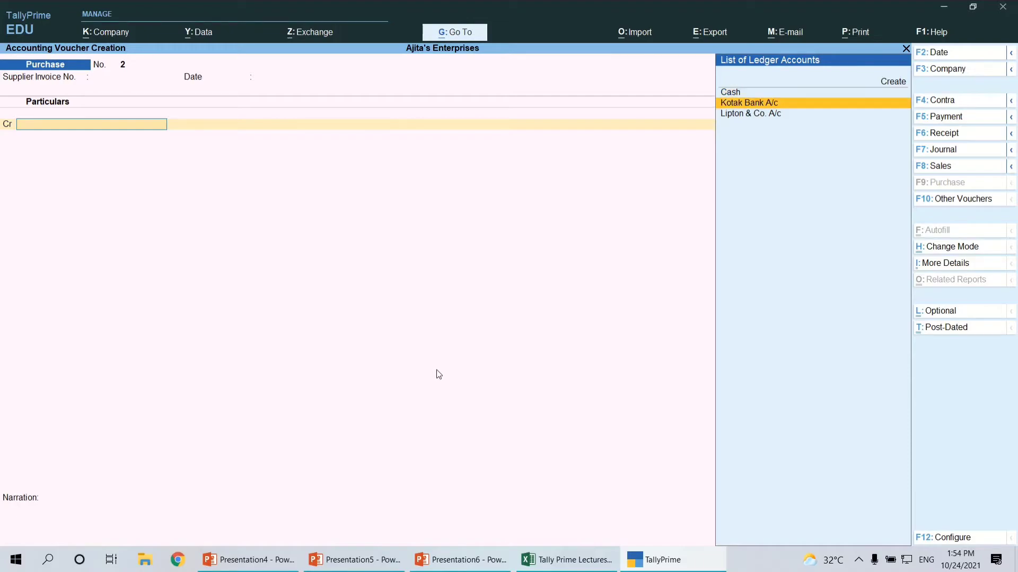
key("Down")
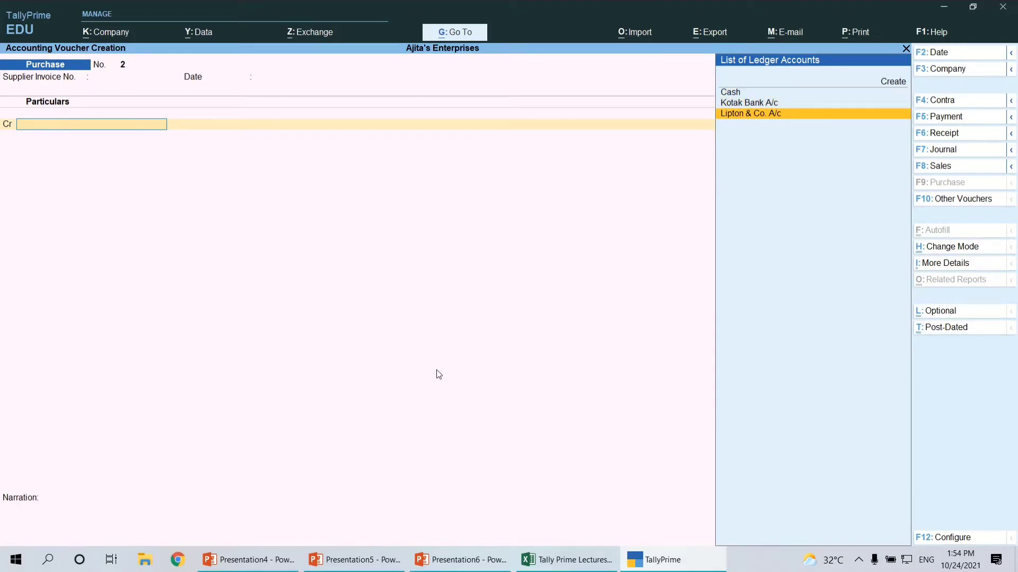
key("alt+Tab")
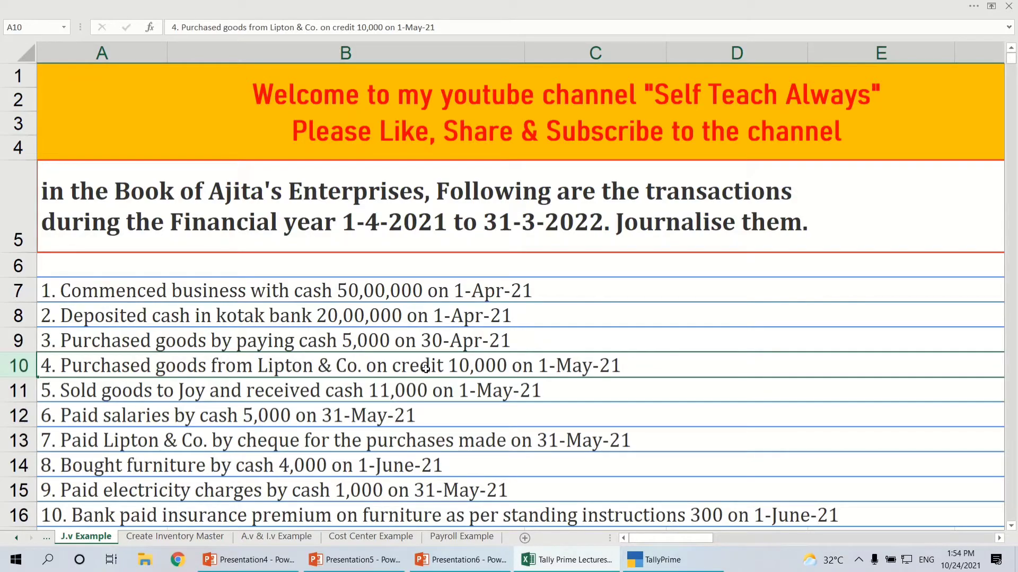
key("alt+Tab")
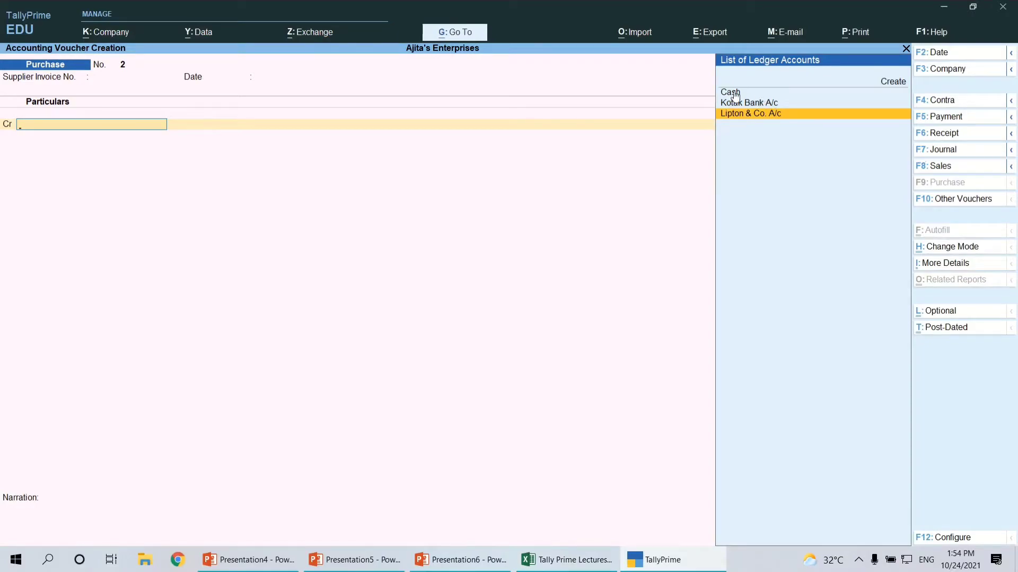
left_click(774, 118)
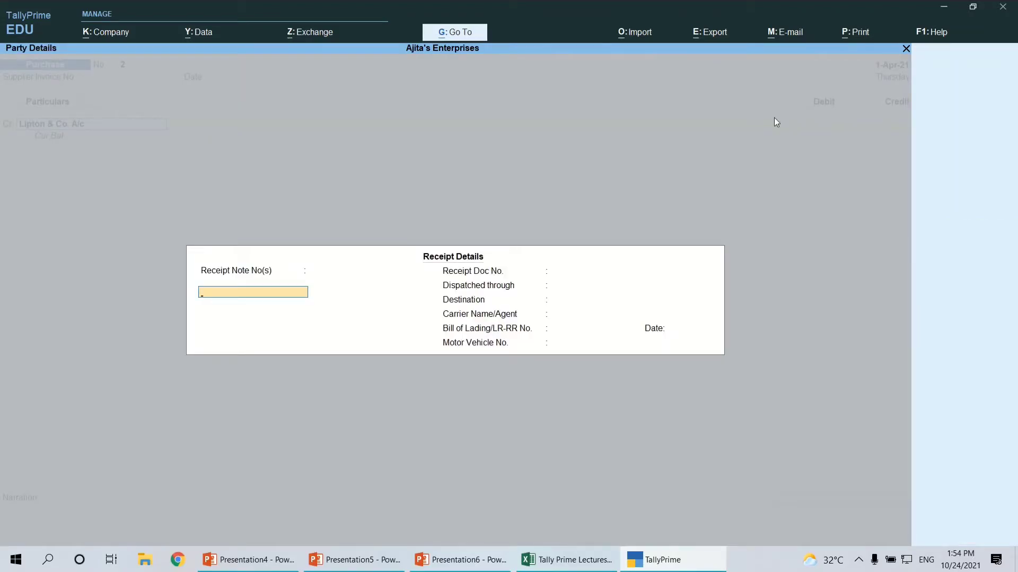
Leave the party's receipt details blank and credit Lipton & Co. A/c with 10,000
key("Return")
key("Return")
key("Return")
key("Return")
key("Return")
key("Return")
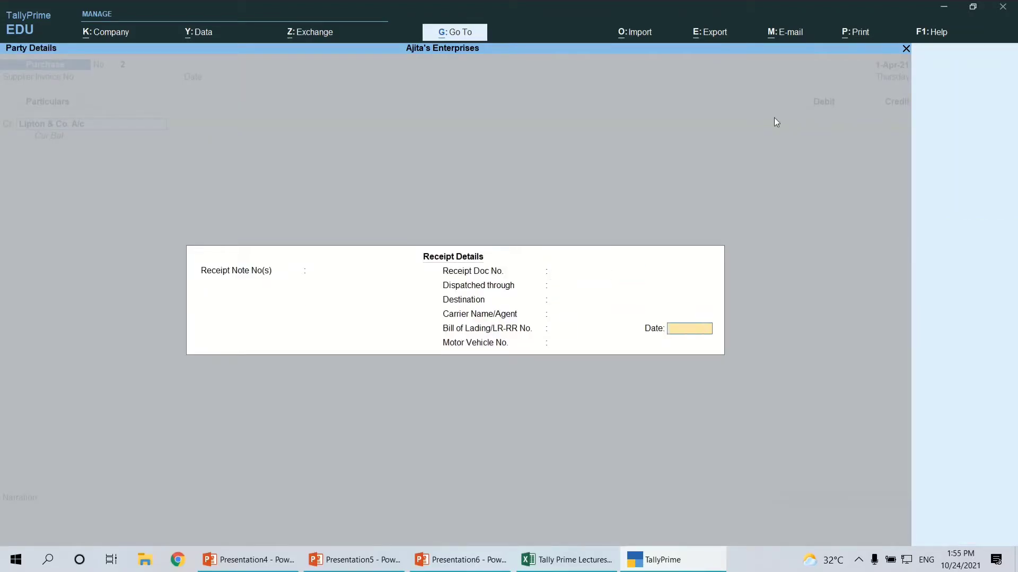
key("Return")
key("Return")
key("Return")
key("Return")
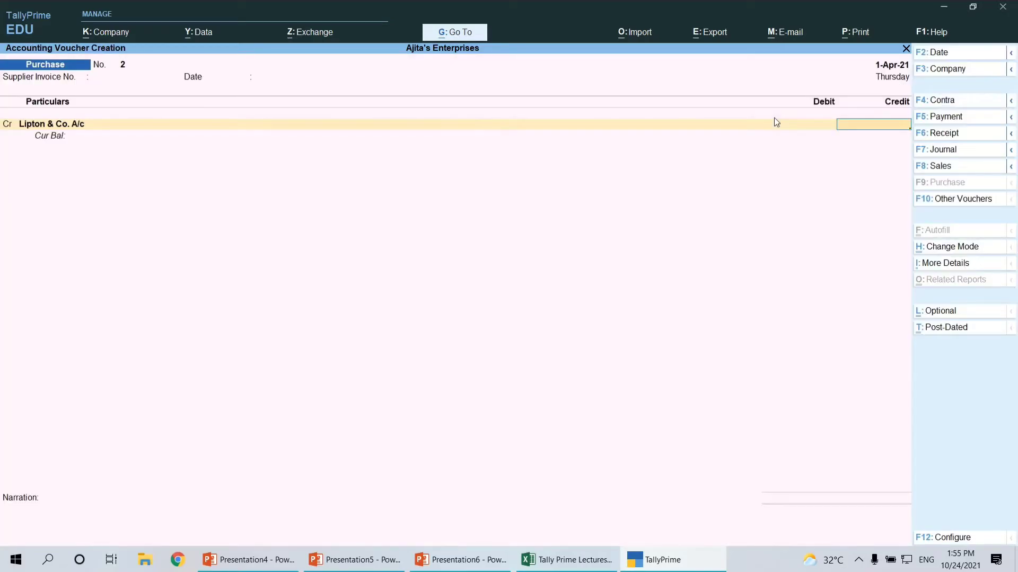
type("10000")
key("Return")
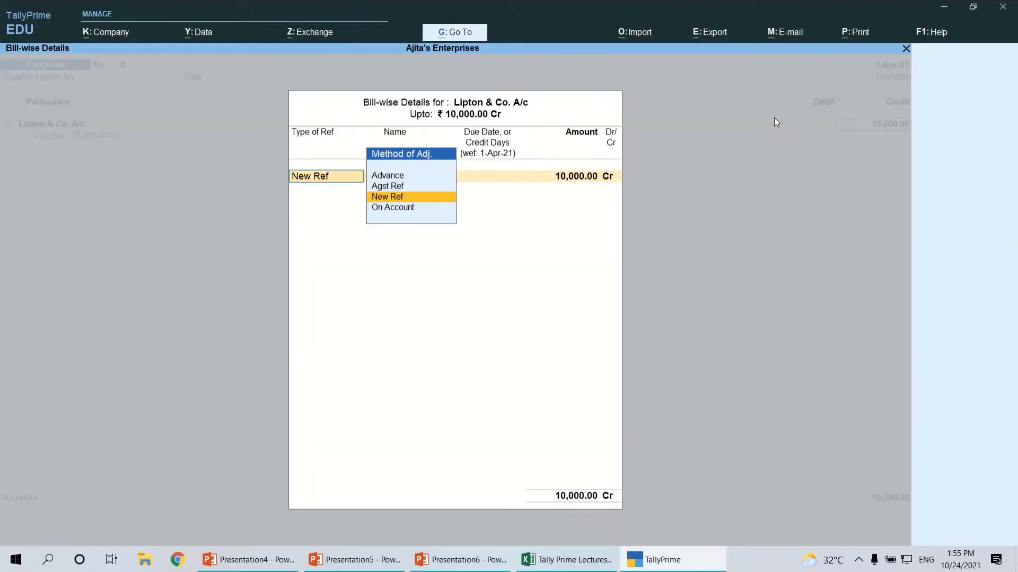
Record the full credit amount in the bill-wise details as a New Ref named LC-01, with no due date
key("Return")
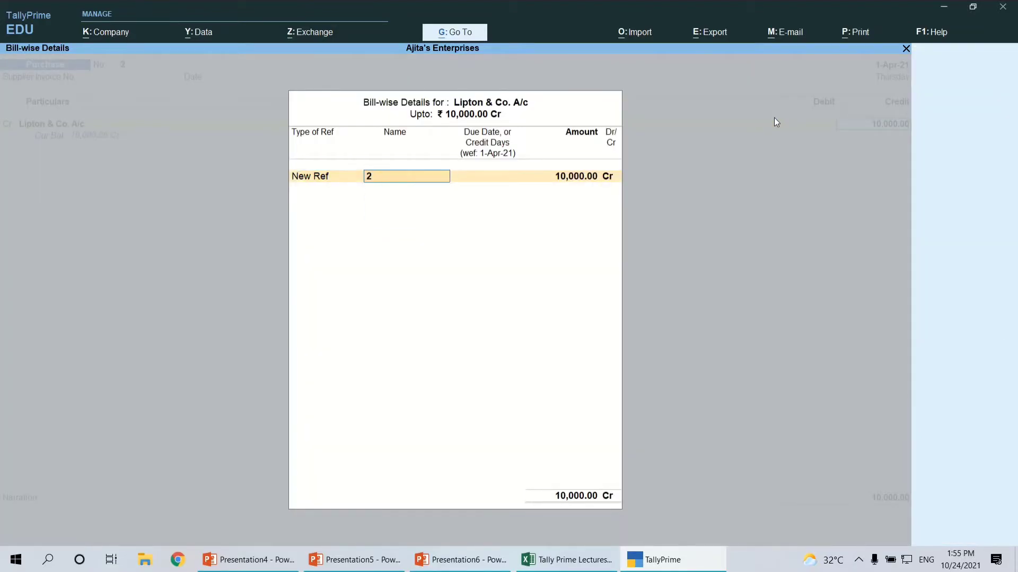
key("BackSpace")
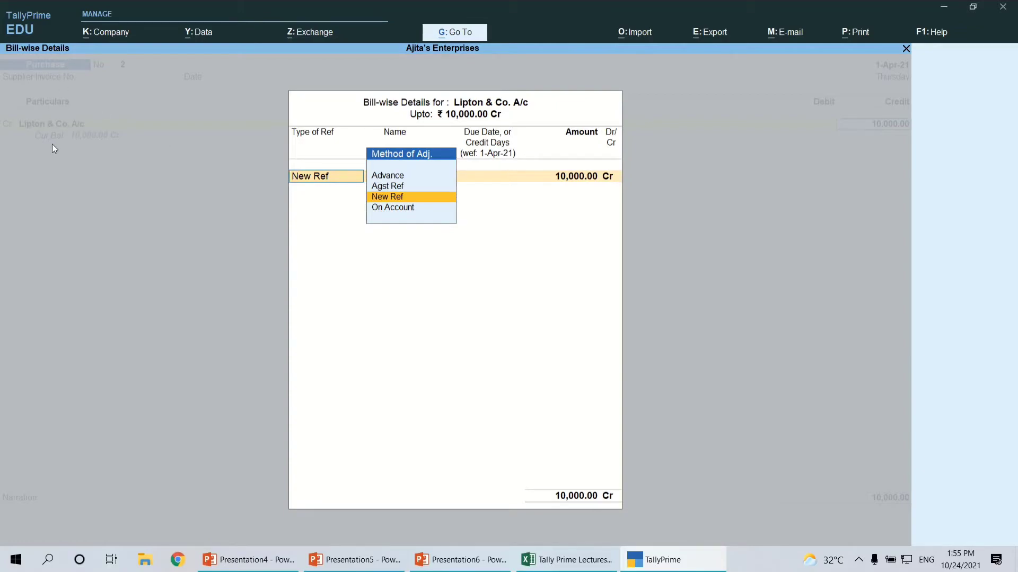
key("Return")
key("Return")
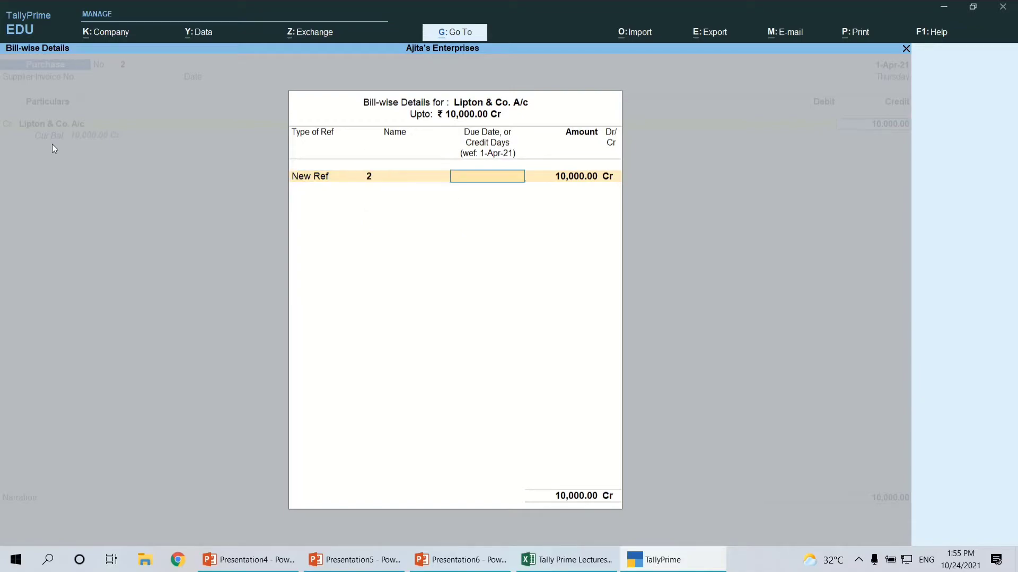
key("Return")
key("BackSpace")
key("BackSpace")
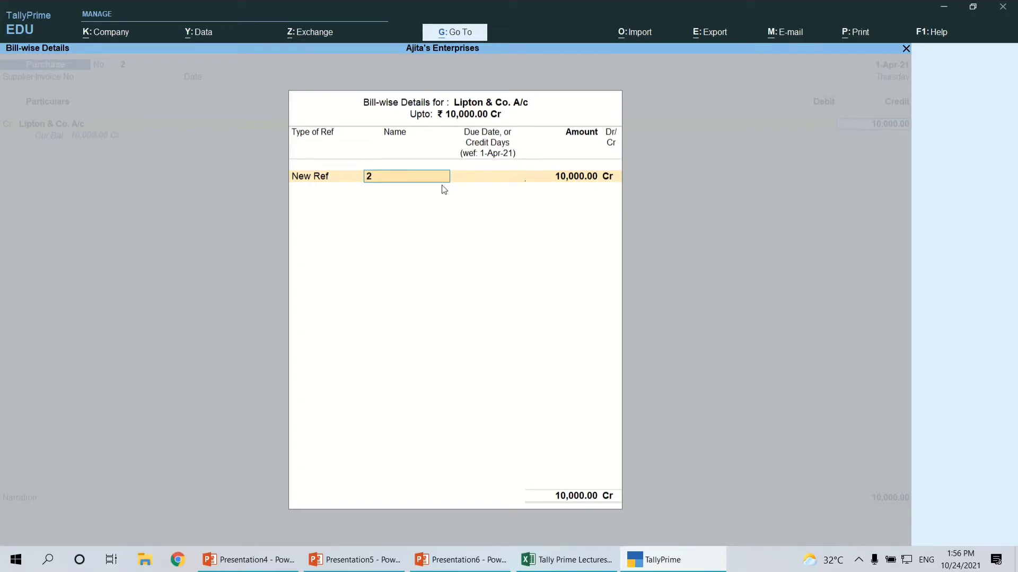
type("LC-01")
key("Return")
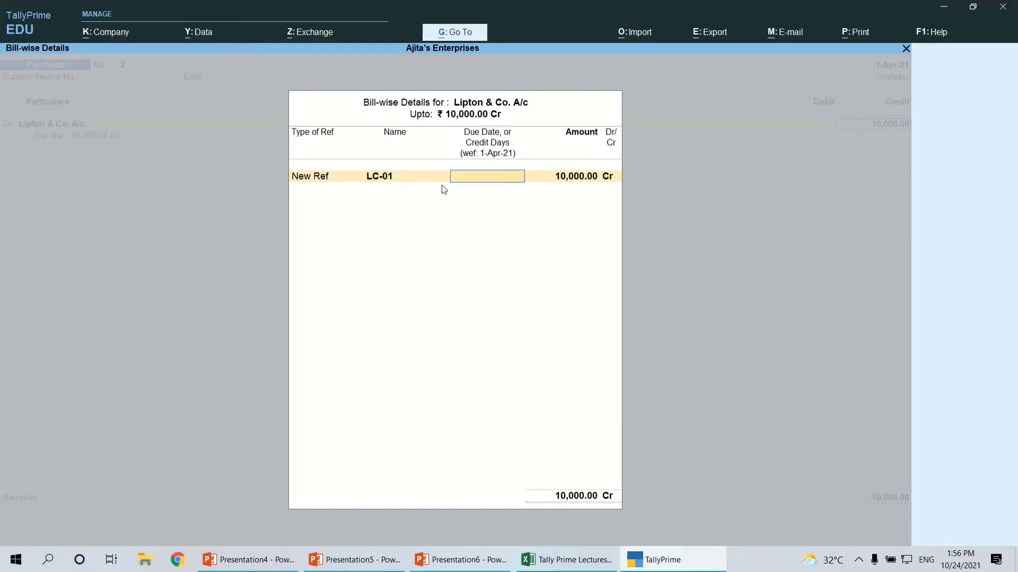
key("Return")
key("Return")
key("Return")
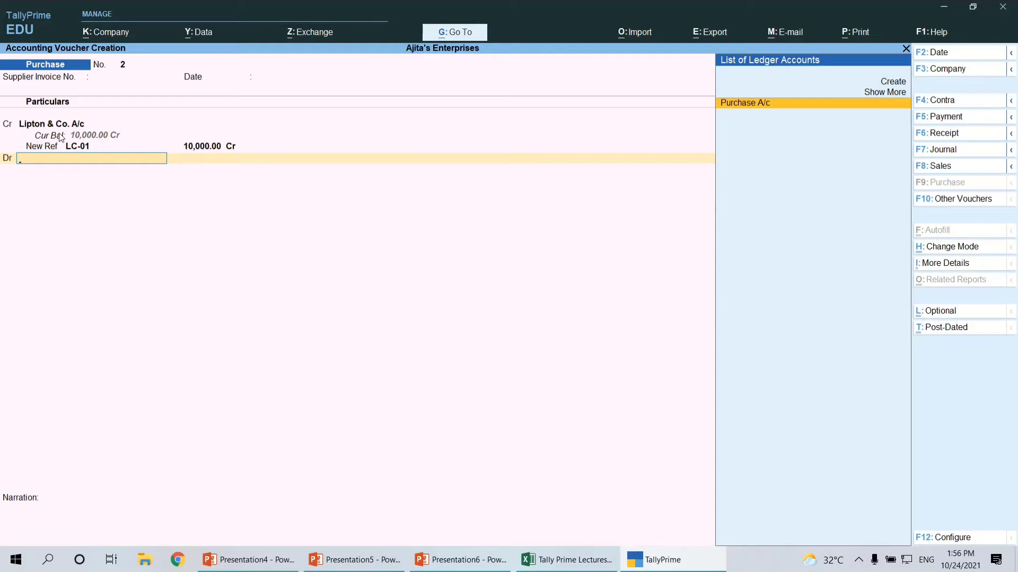
Debit Purchase A/c with 10,000 without inventory items or narration, and save the credit Purchase voucher
key("Return")
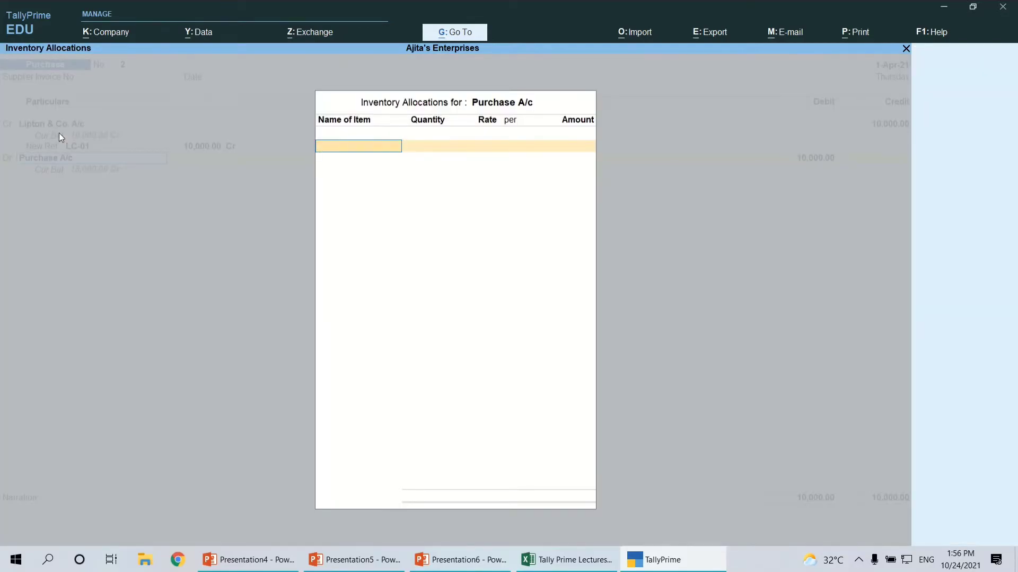
key("Return")
key("Return")
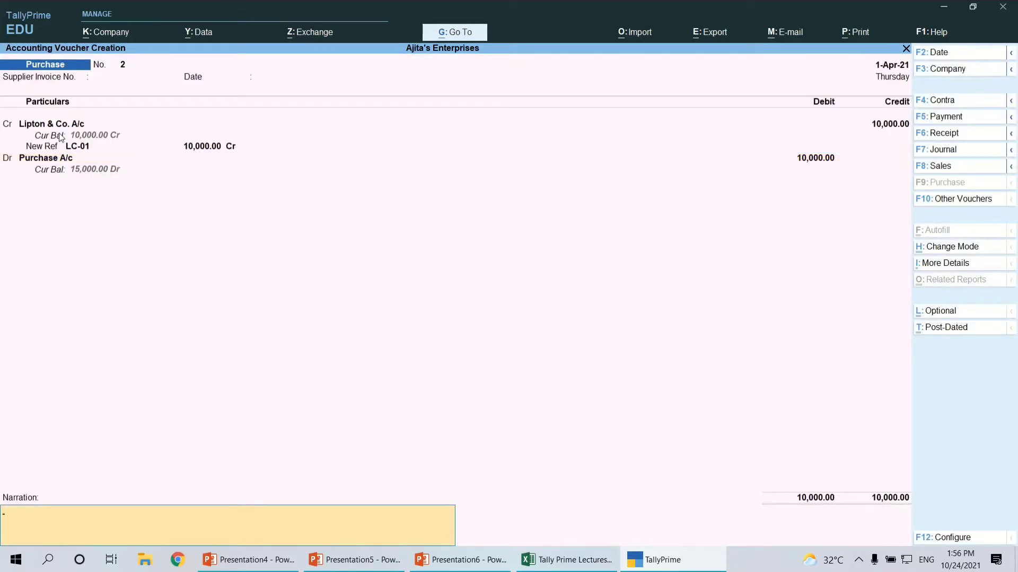
key("Return")
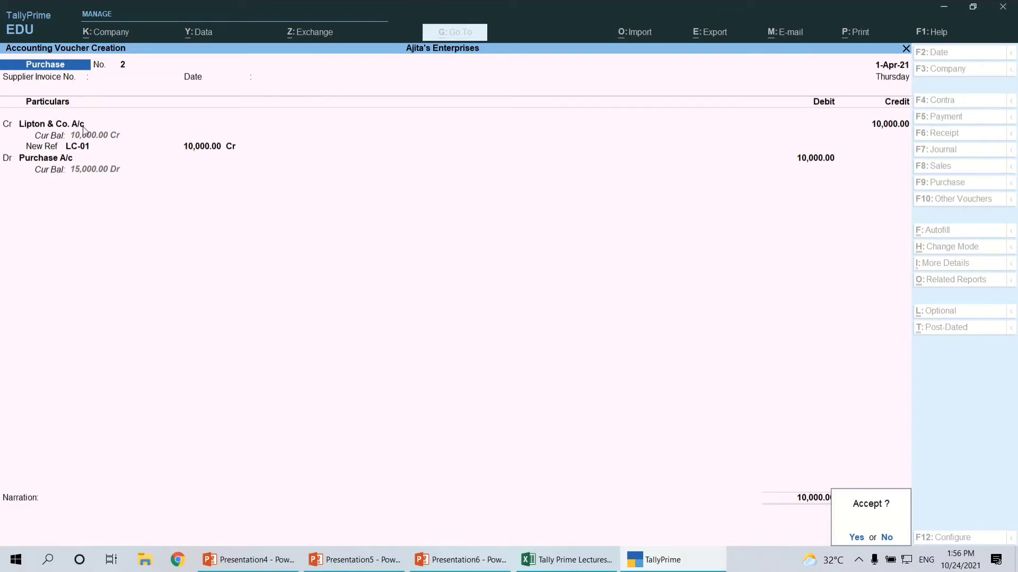
key("y")
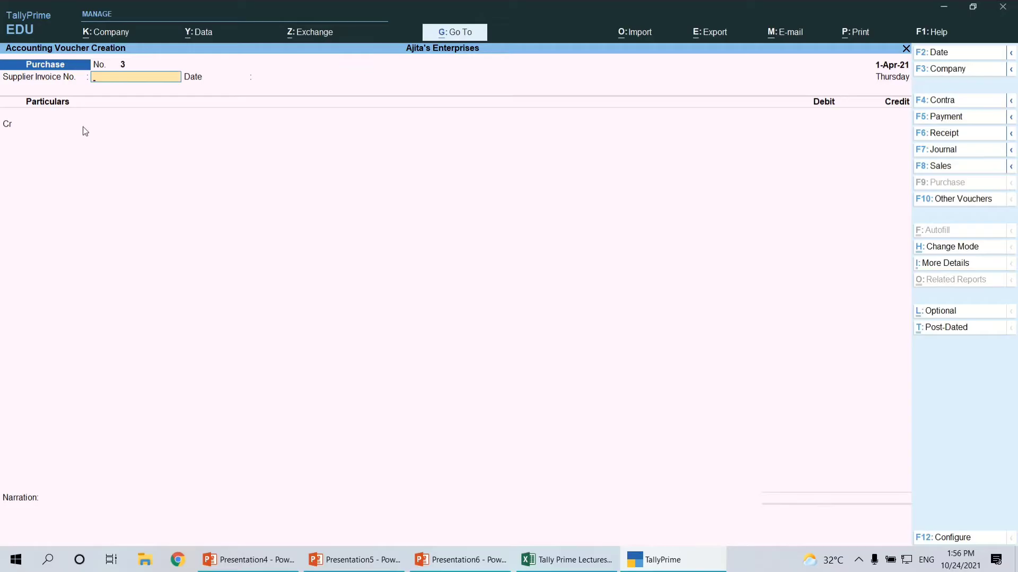
Review the fifth transaction, the cash sale of goods, against the fourth in the Excel sheet, and return to TallyPrime
key("alt+Tab")
left_click(83, 391)
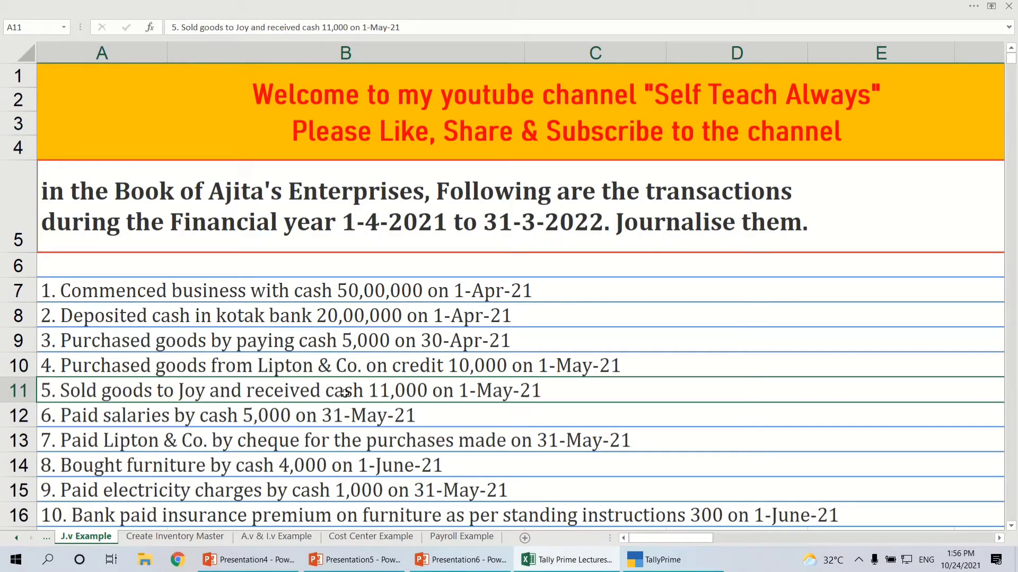
left_click(284, 368)
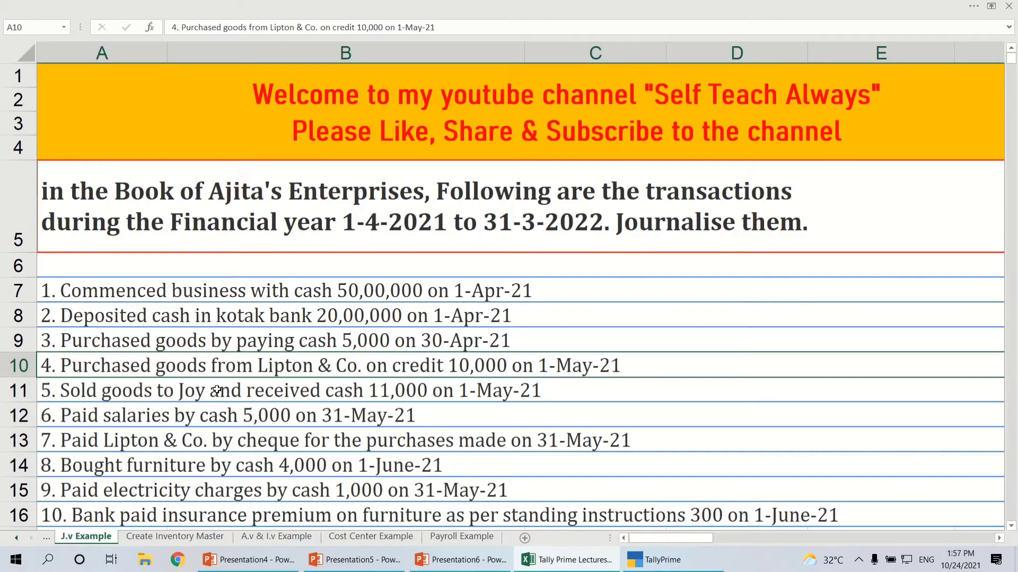
key("alt+Tab")
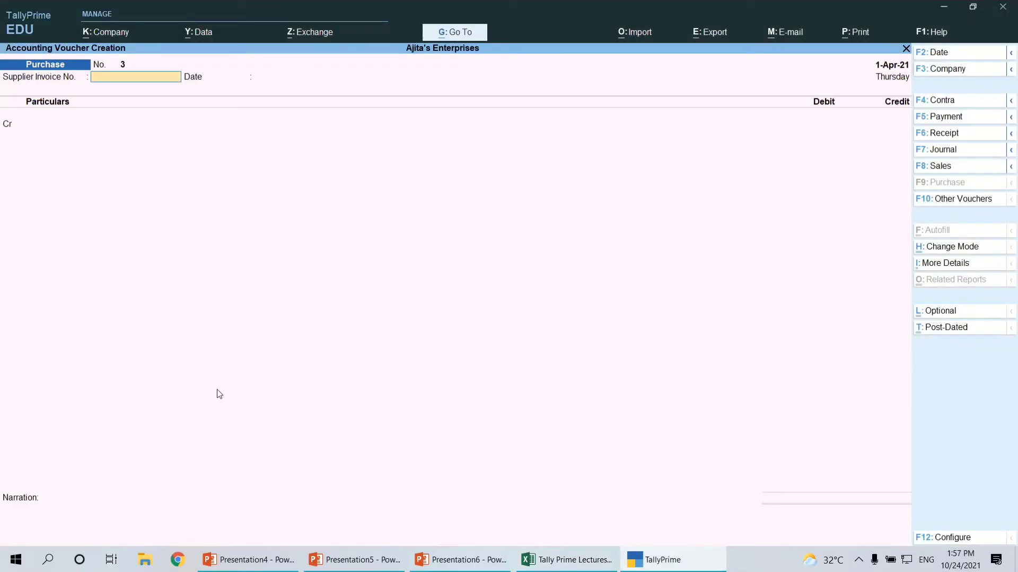
Switch to a Sales voucher and change its mode from Item Invoice to As Voucher
left_click(936, 166)
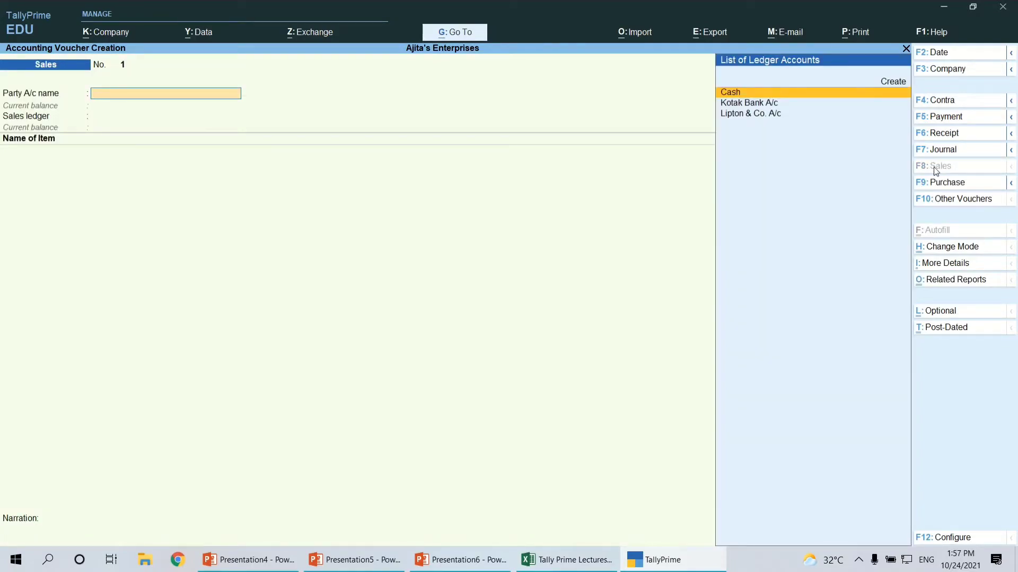
key("ctrl+h")
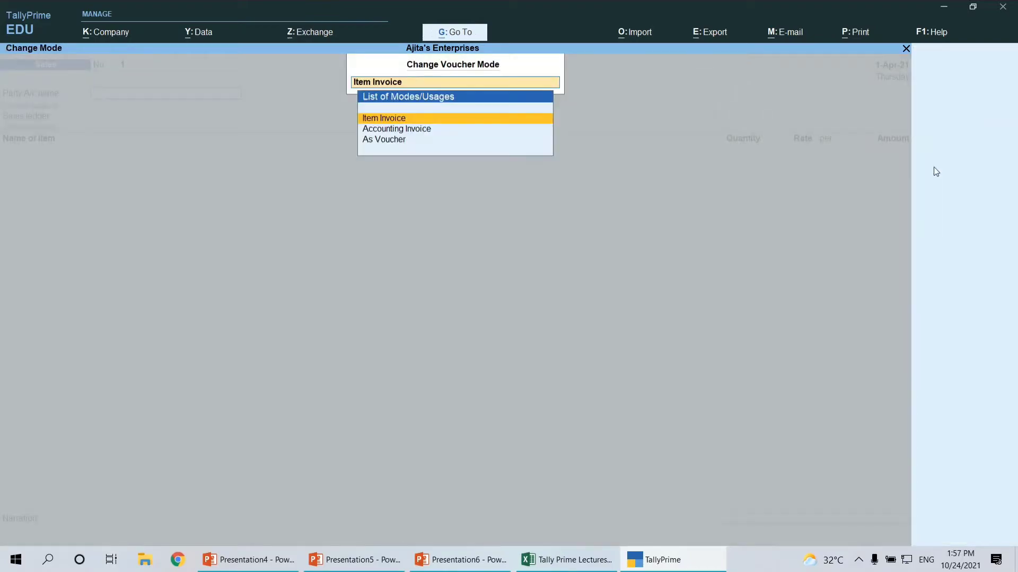
key("Down")
key("Down")
left_click(401, 140)
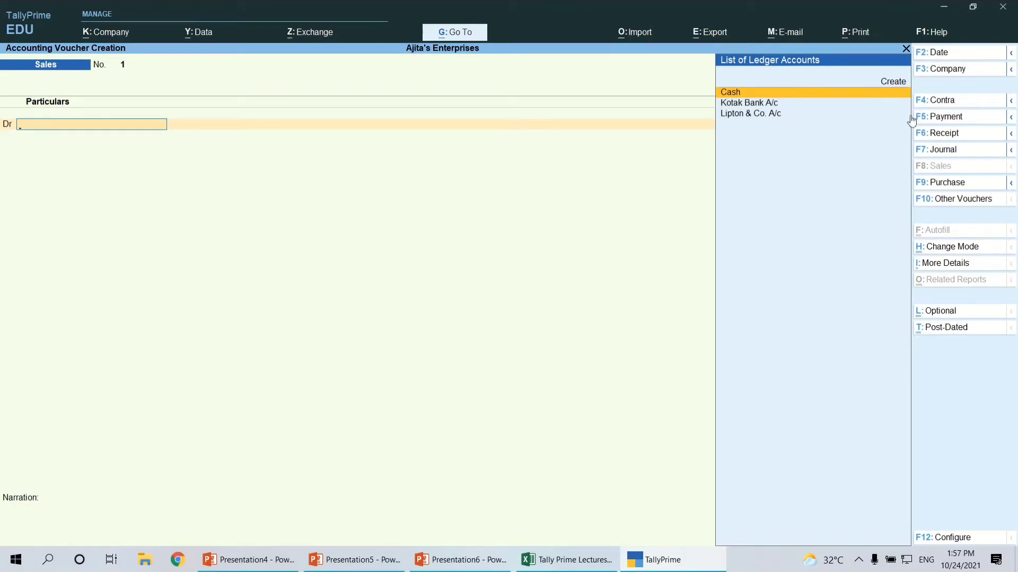
Debit Cash with 11,000 in the Sales voucher, leaving the dispatch and party details blank
left_click(746, 96)
key("Return")
key("Return")
key("Return")
key("Return")
key("Return")
key("Return")
key("Return")
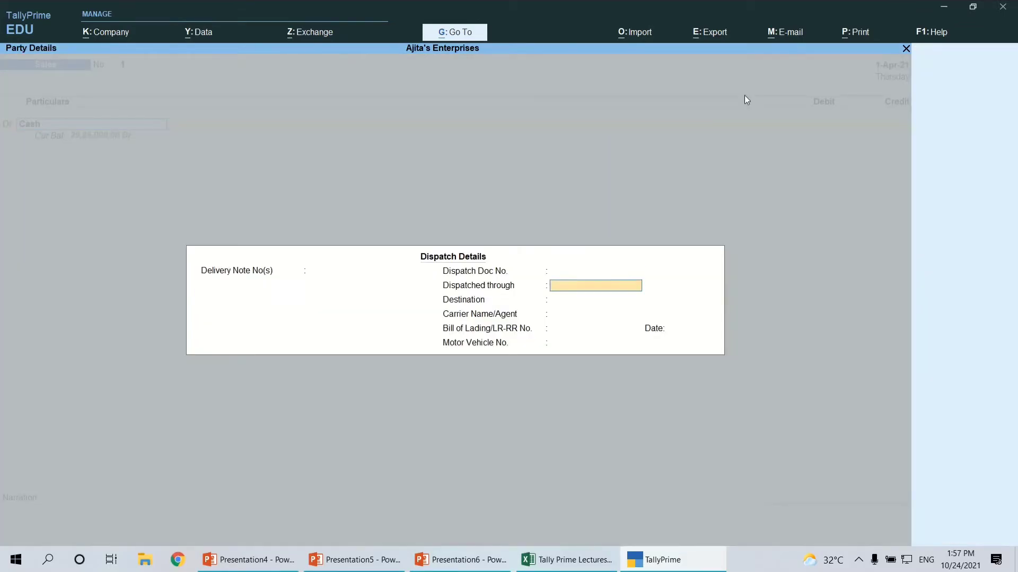
key("Return")
key("Return")
key("Return")
key("Return")
key("Return")
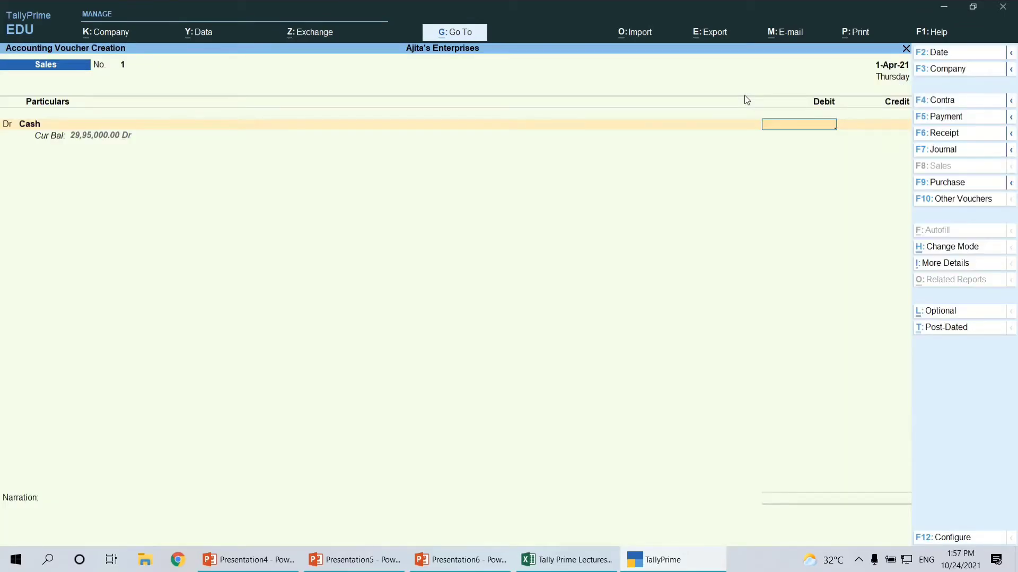
type("11000")
key("Return")
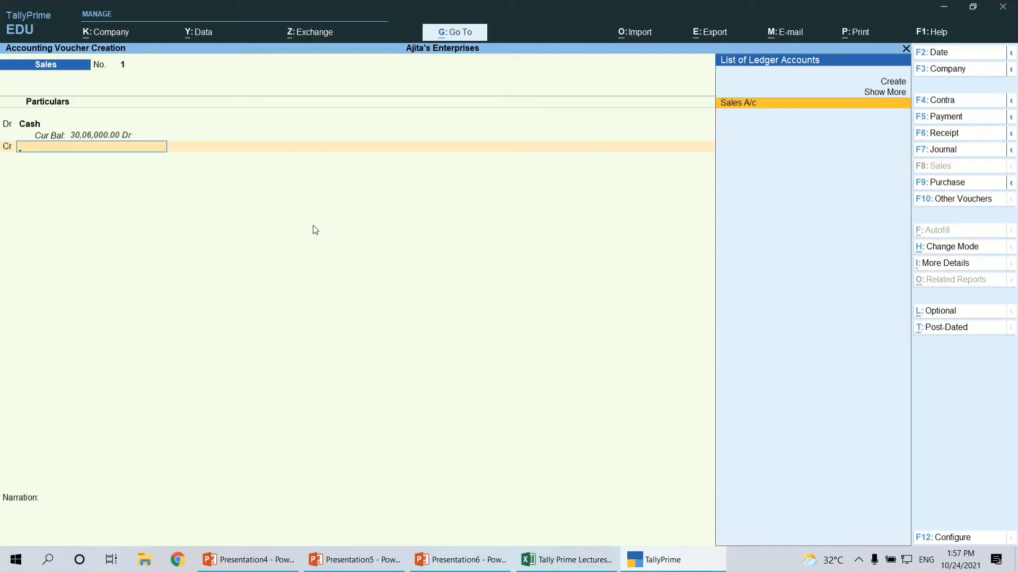
Credit Sales A/c with 11,000 without inventory items or narration, and save the Sales voucher
left_click(727, 105)
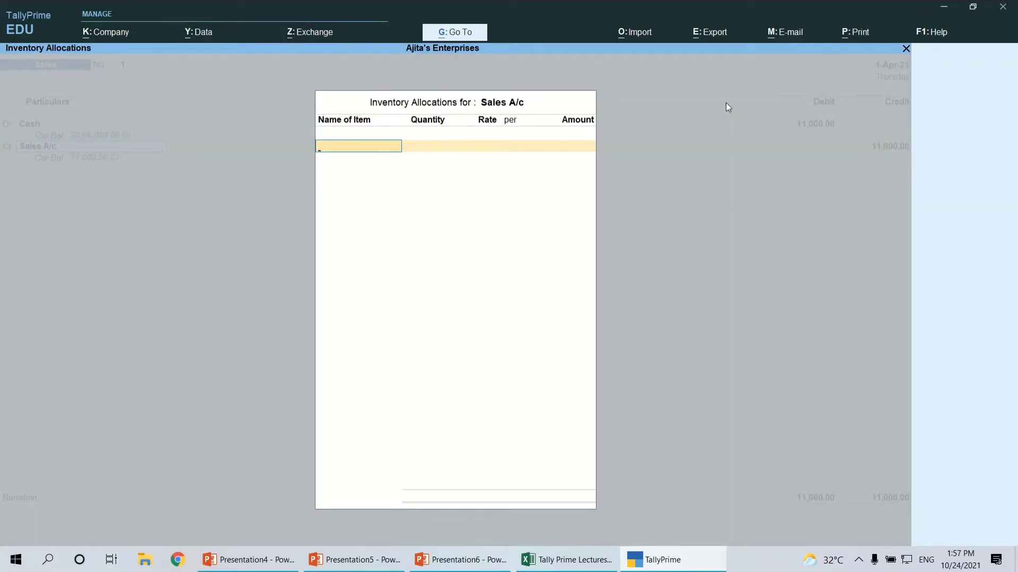
key("Return")
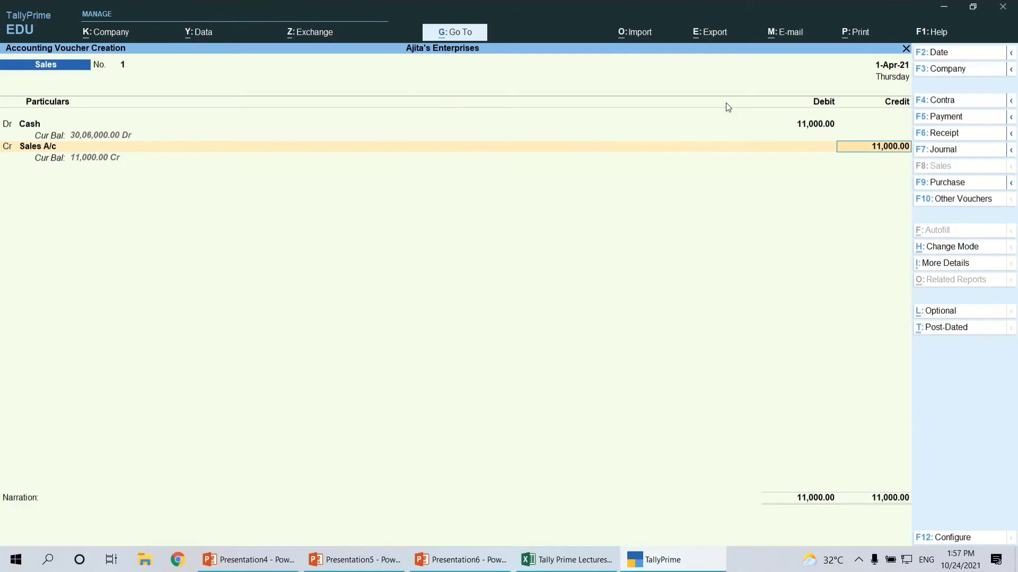
key("Return")
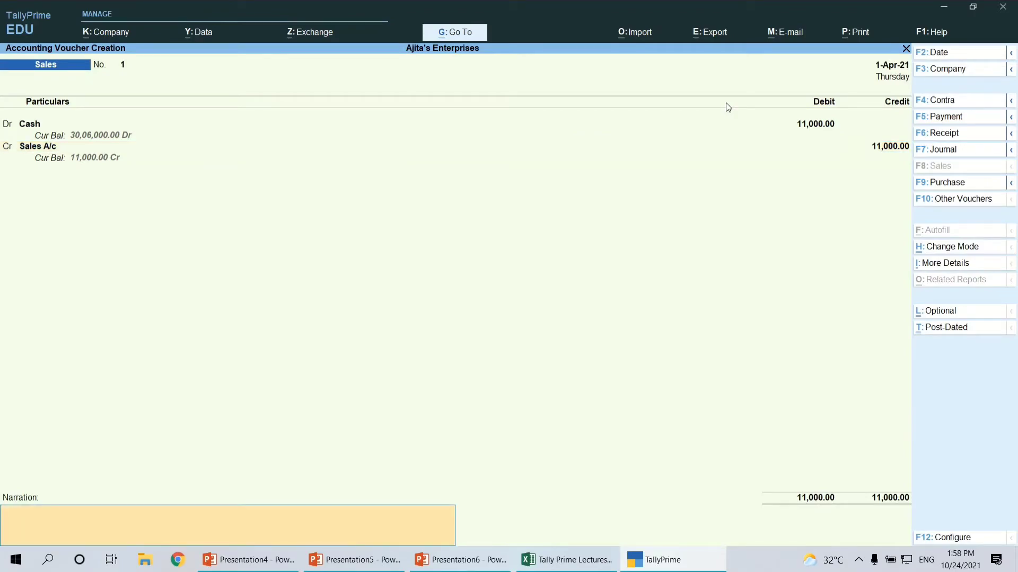
key("Return")
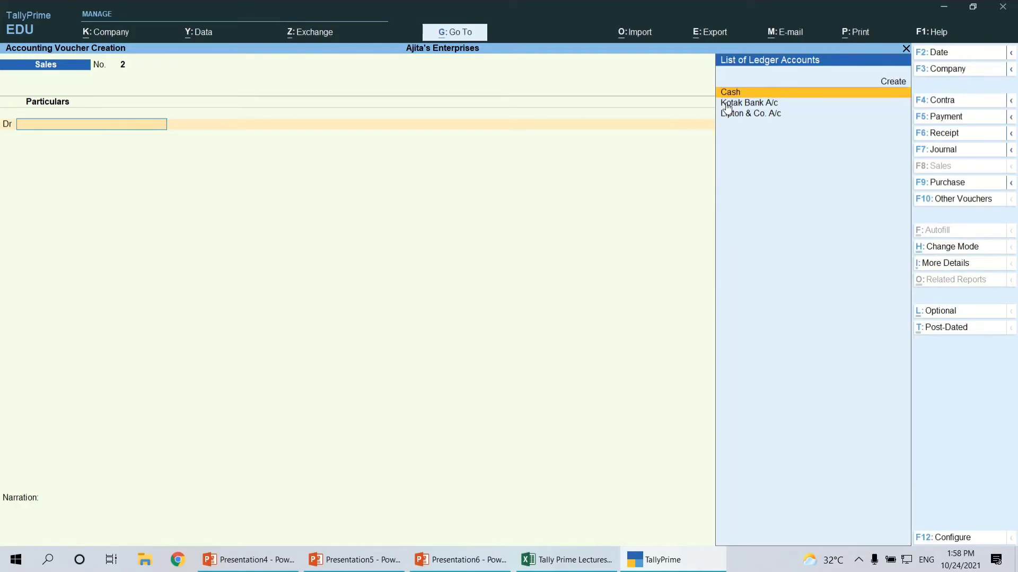
Check the sixth transaction, the cash salary payment, in the Excel sheet and start a Payment voucher in TallyPrime
key("alt+Tab")
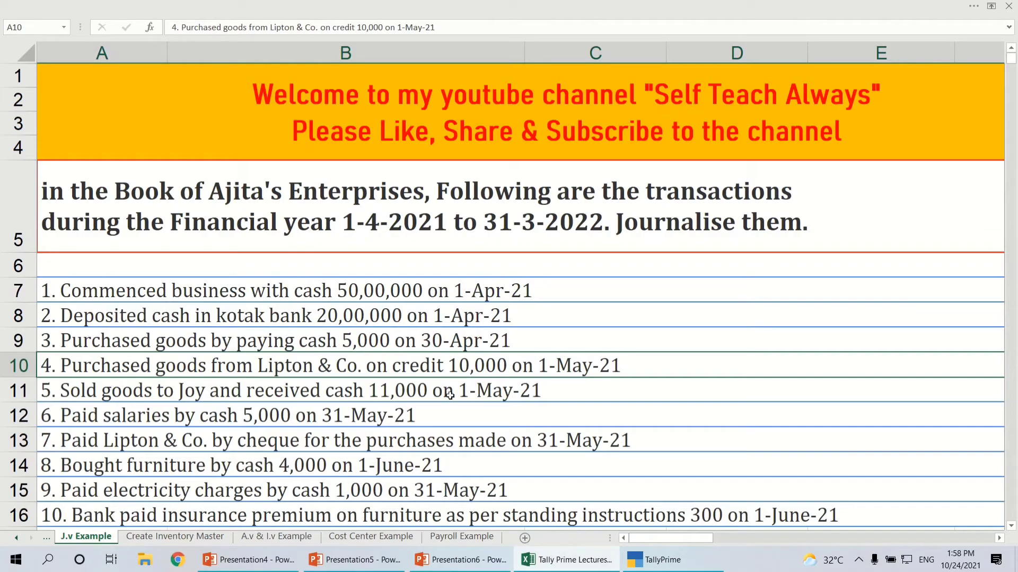
left_click(60, 422)
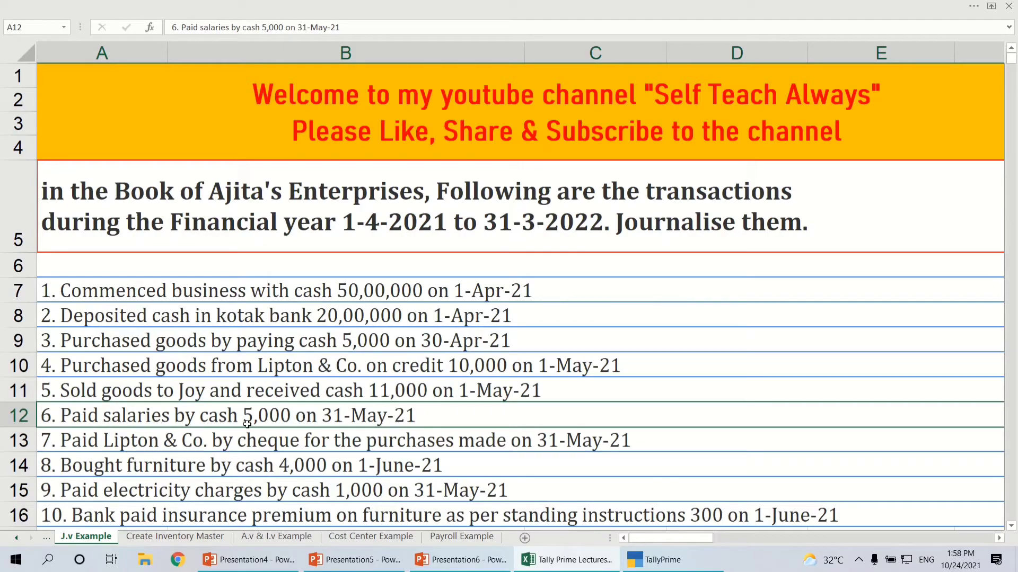
key("alt+Tab")
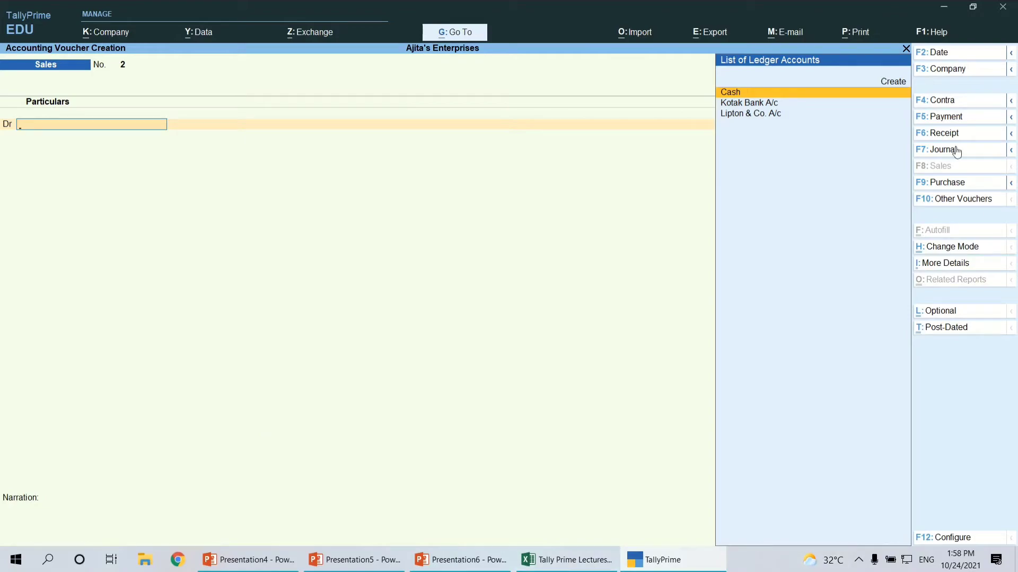
left_click(946, 119)
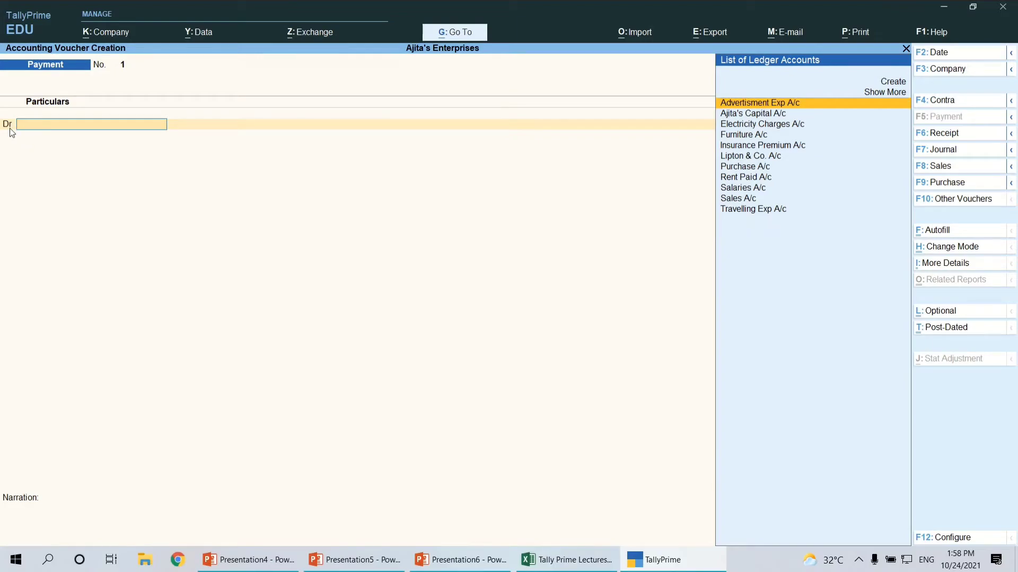
Debit Salaries A/c with 5,000 in the Payment voucher
type("Sala")
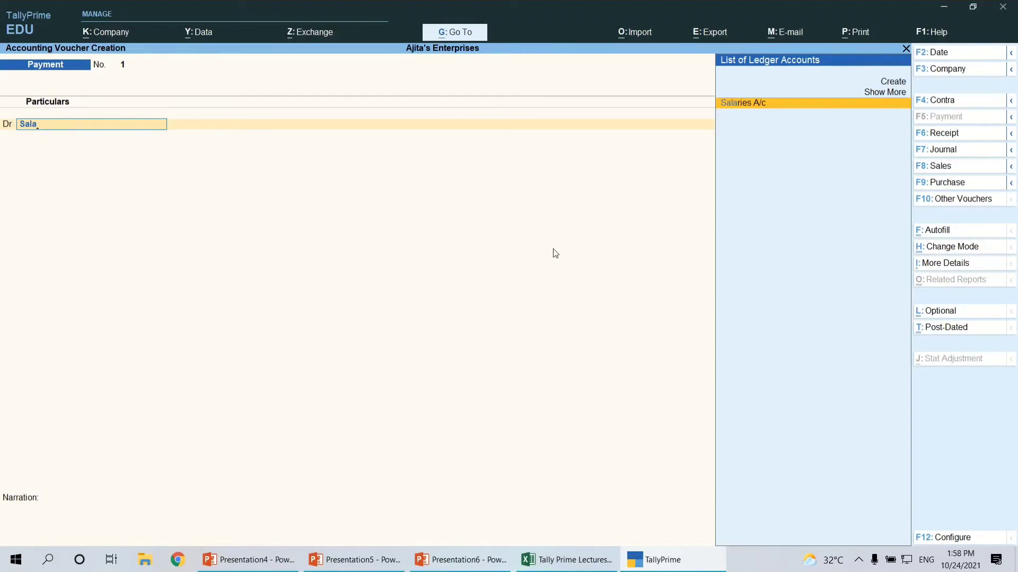
key("Return")
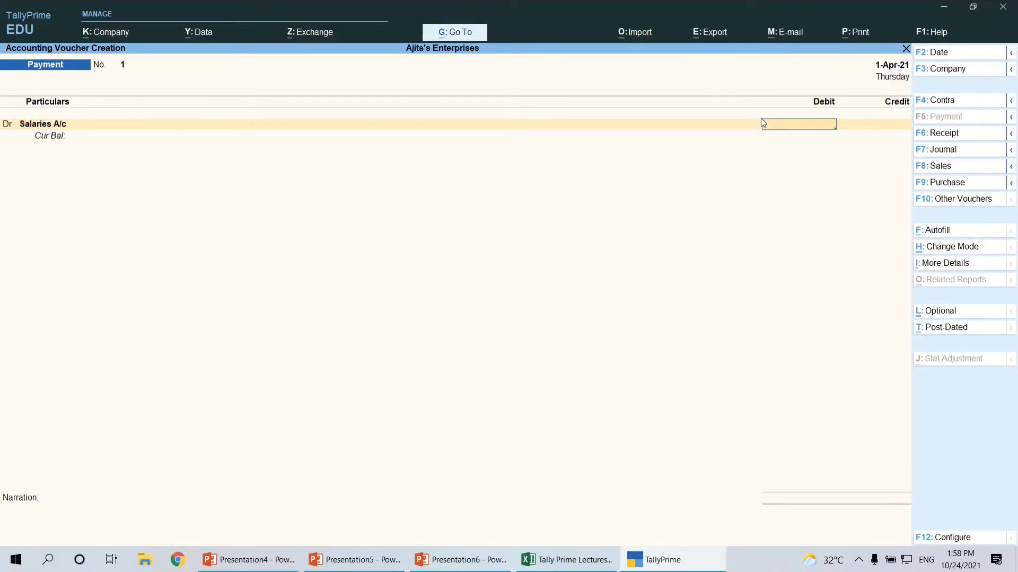
type("5000")
key("Return")
key("Return")
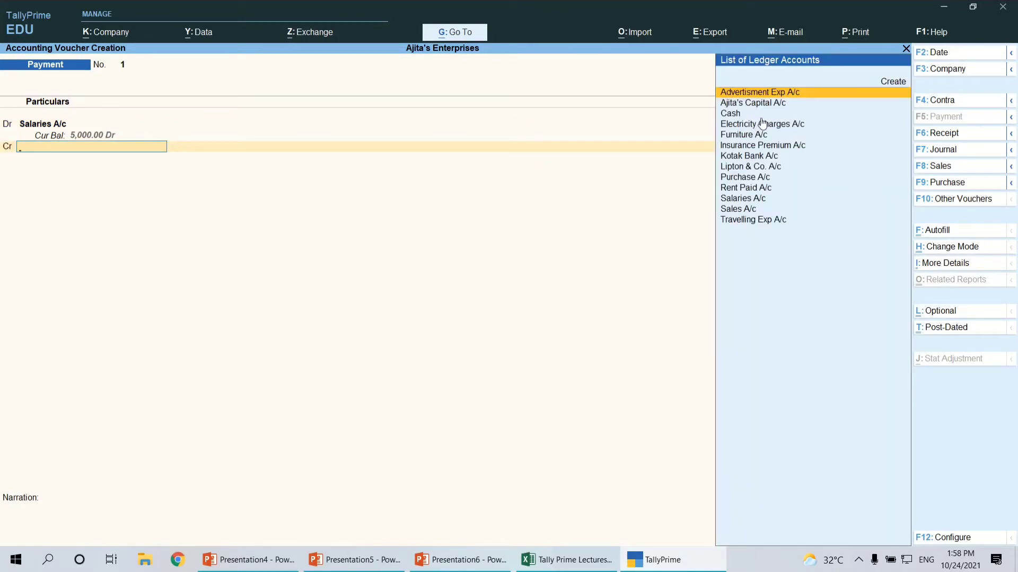
Recheck the salary transaction in the Excel sheet, then credit Cash with 5,000 and save the Payment voucher without narration
key("alt+Tab")
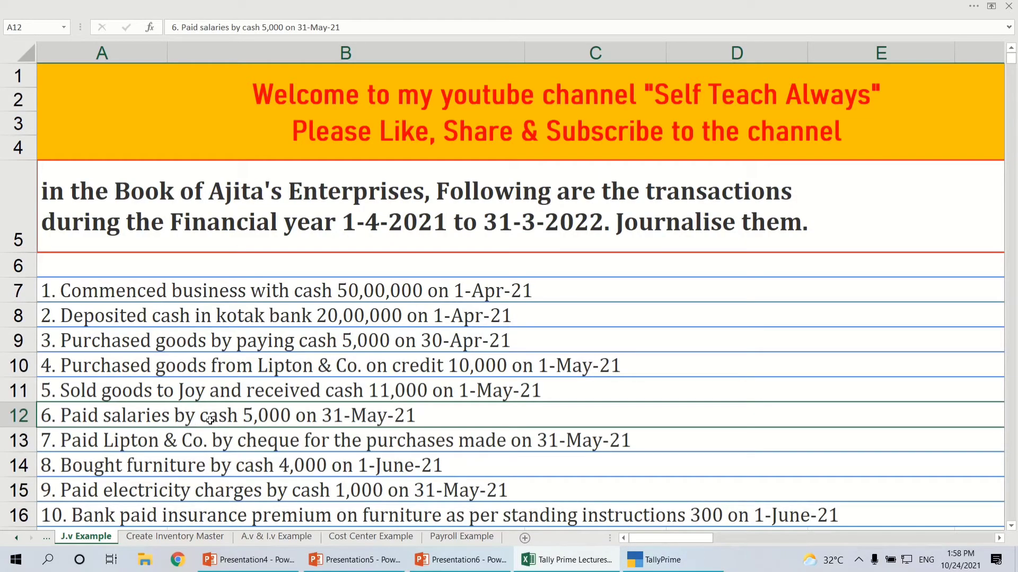
key("alt+Tab")
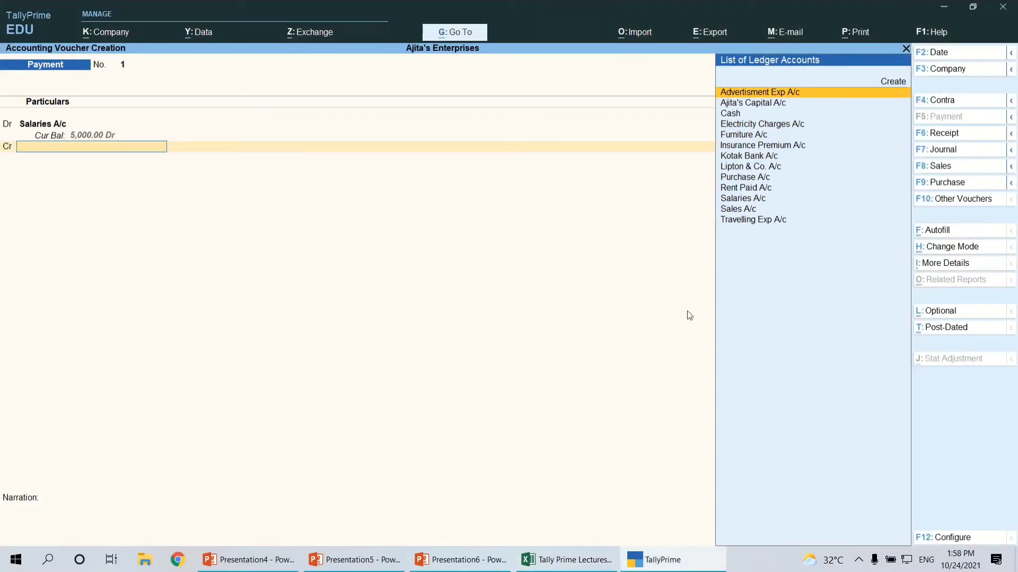
key("Down")
key("Down")
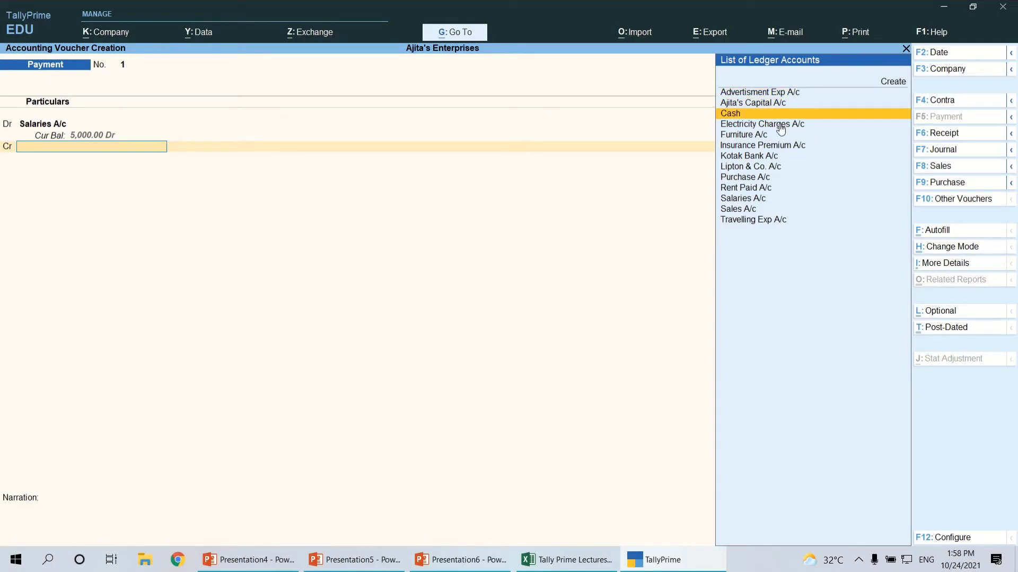
key("Return")
key("Return")
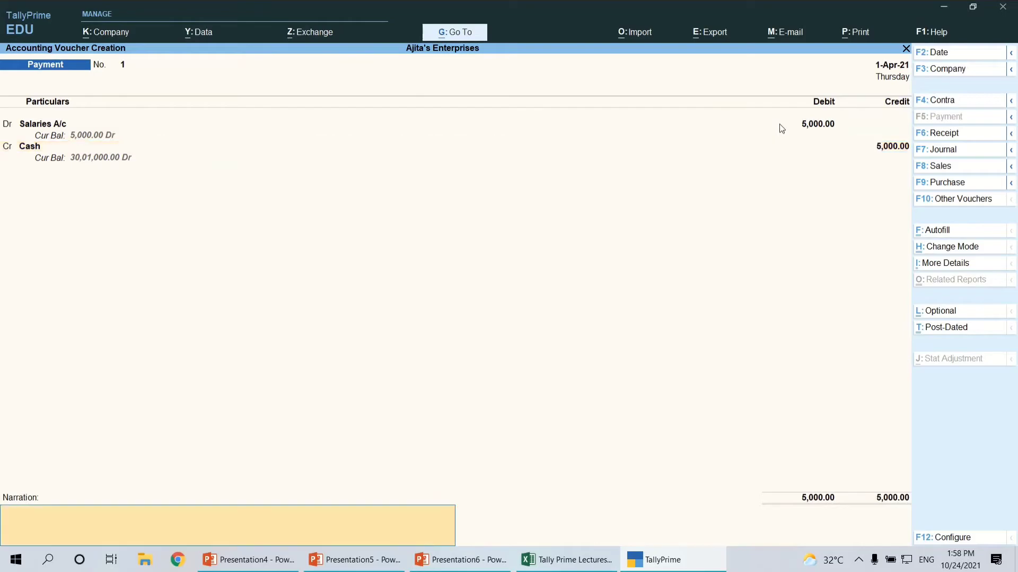
key("Return")
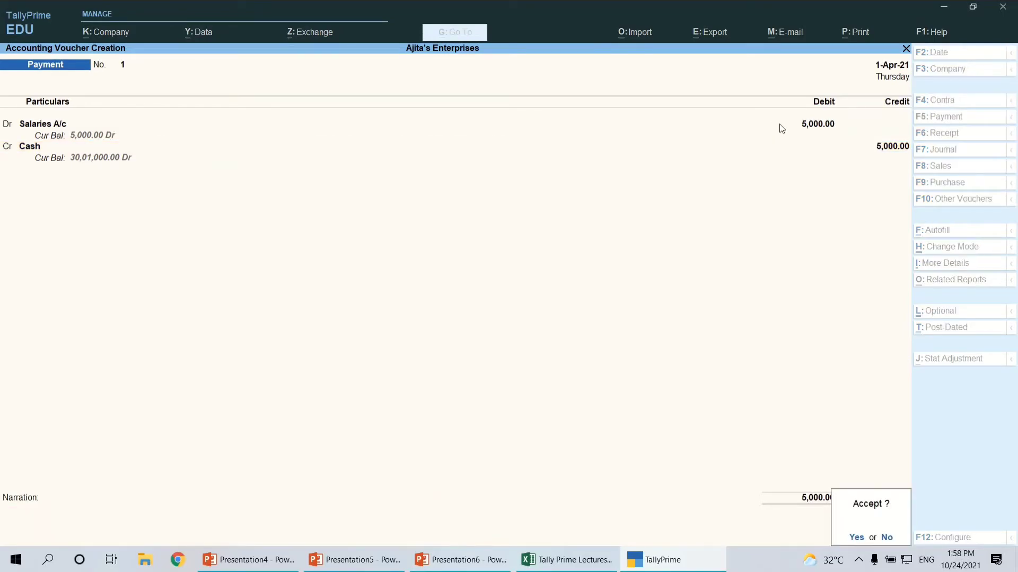
key("Return")
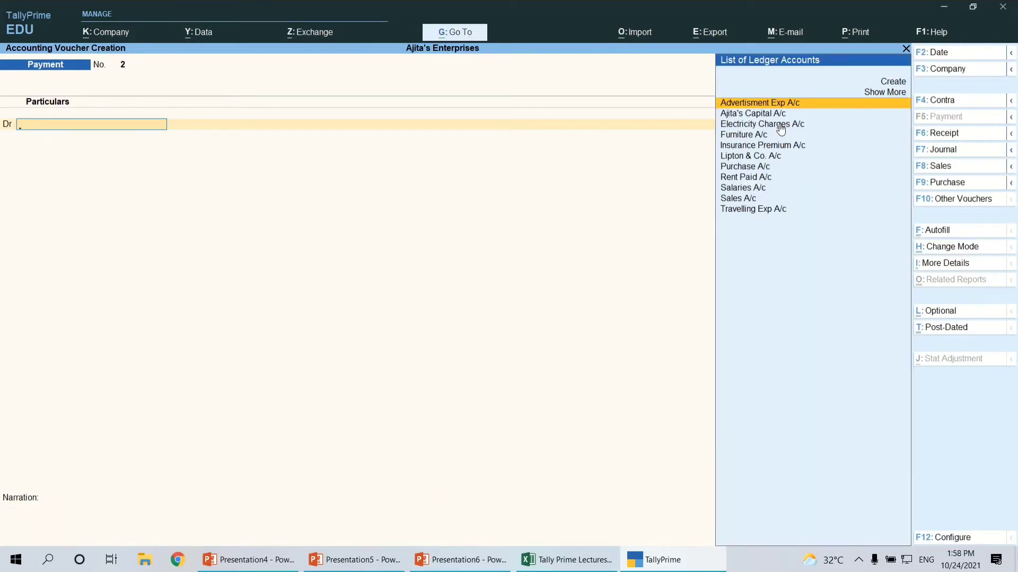
Compare the seventh transaction, the cheque payment to Lipton & Co., with the fourth in the Excel sheet, and return to TallyPrime
key("alt+Tab")
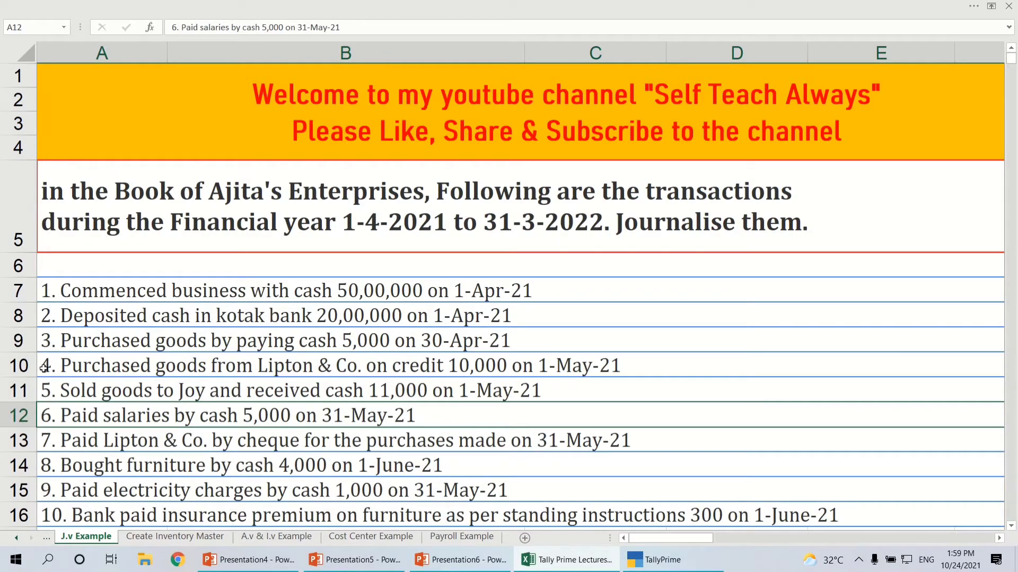
left_click(64, 369)
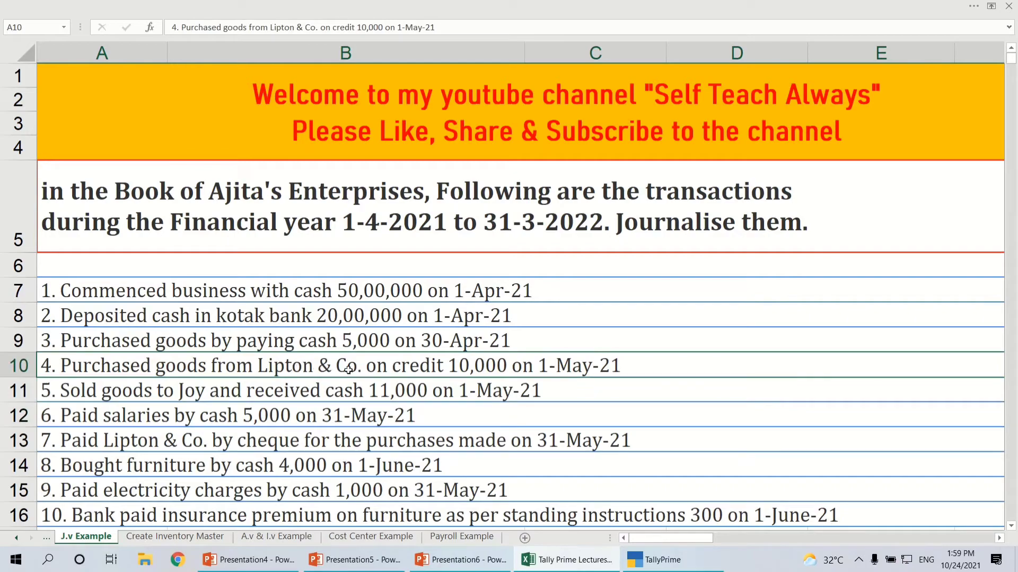
left_click(315, 441)
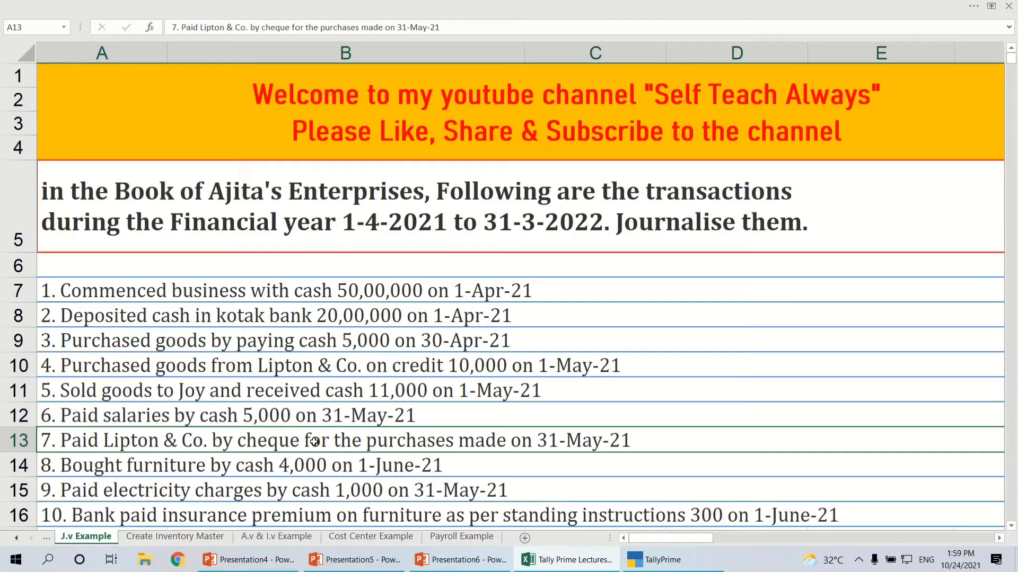
key("alt+Tab")
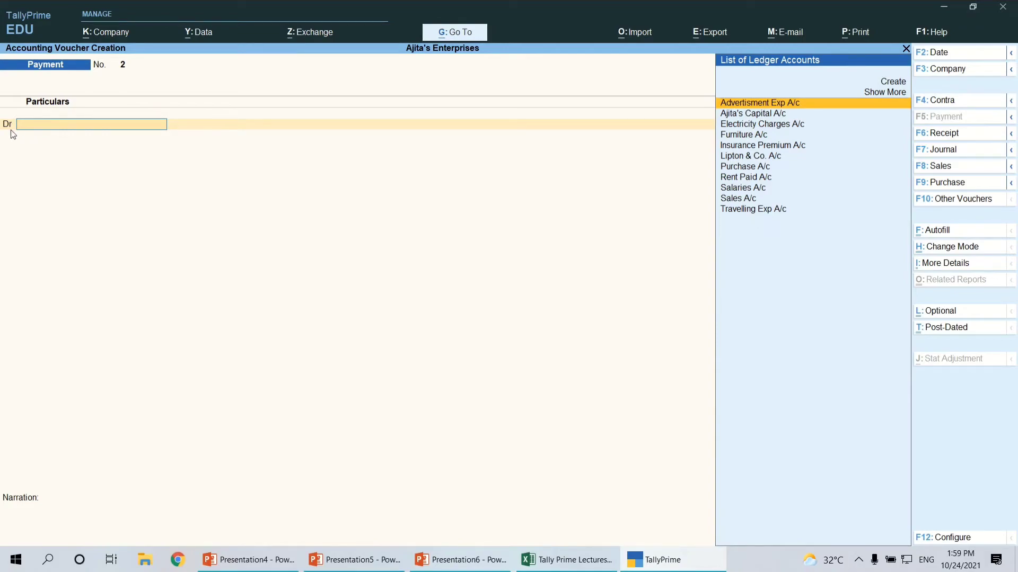
Debit Lipton & Co. A/c with 10,000 in the new Payment voucher
type("Li")
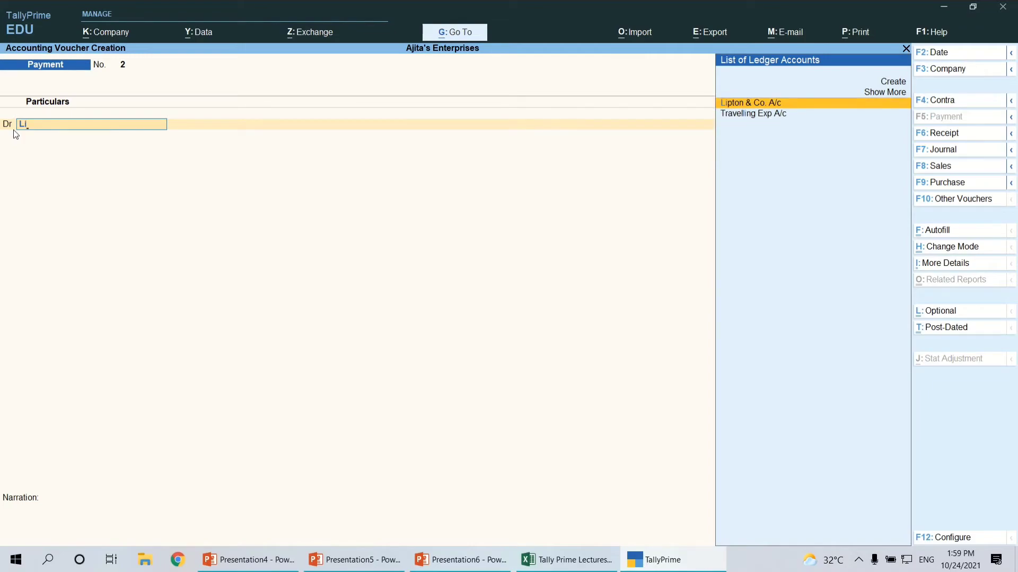
key("Return")
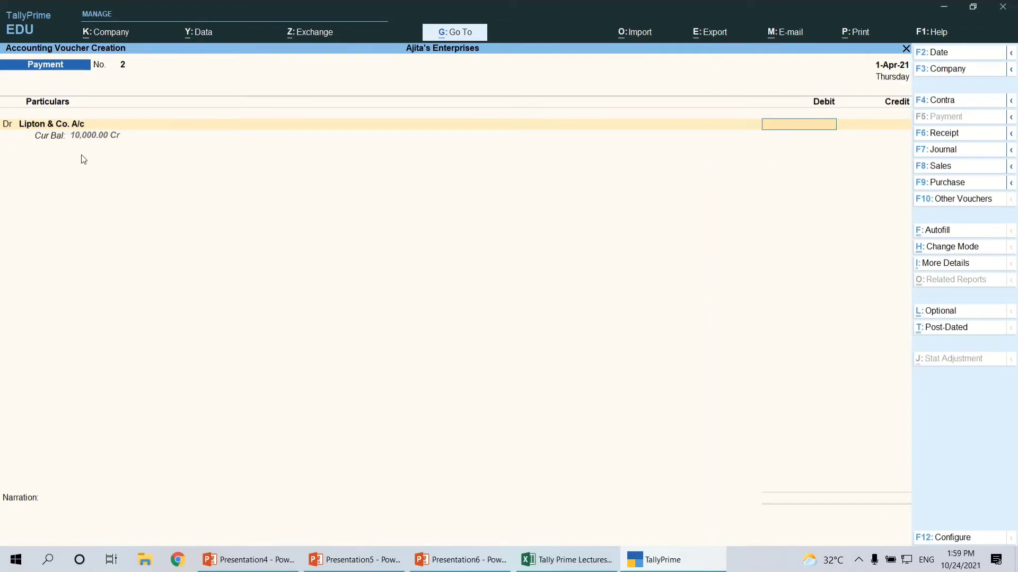
type("10000")
key("Return")
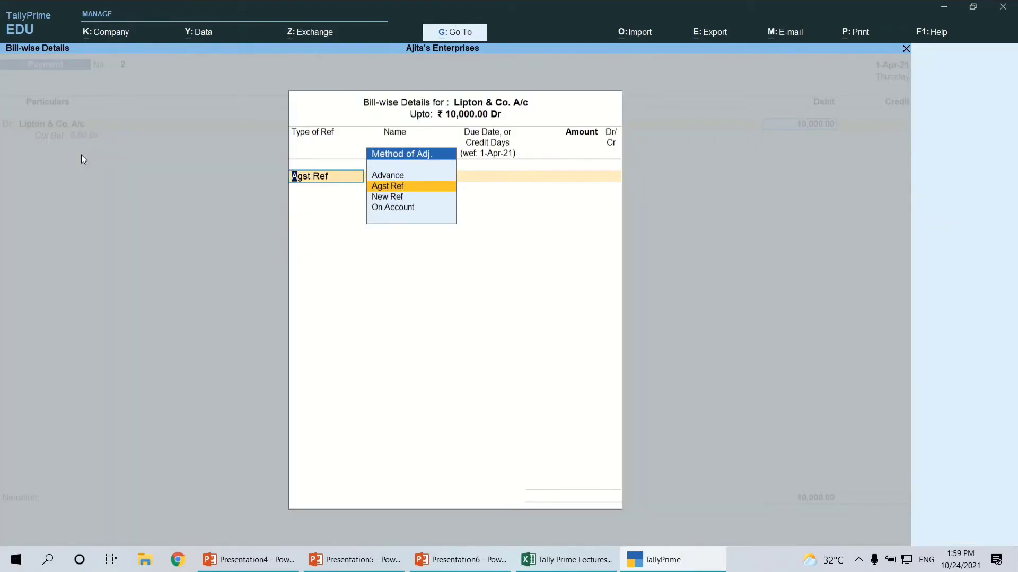
Recheck the credit purchase in the Excel sheet and adjust the full 10,000 as Agst Ref against pending bill LC-01
key("alt+Tab")
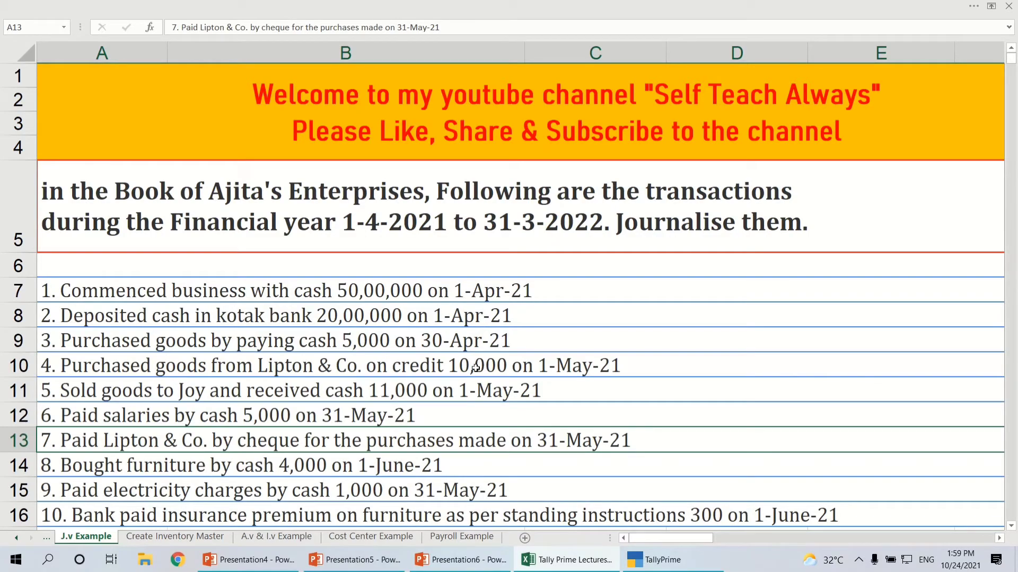
key("alt+Tab")
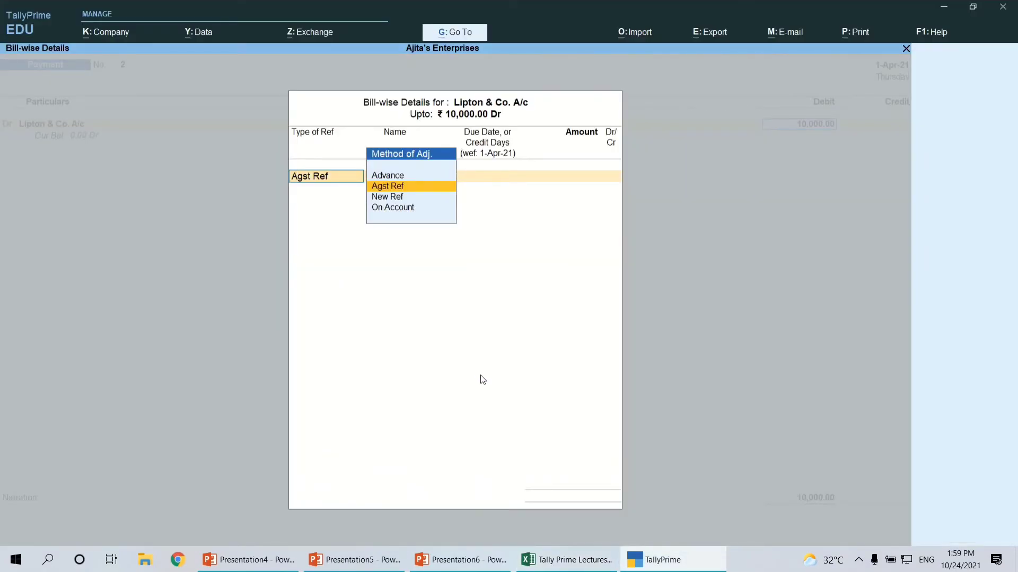
key("Return")
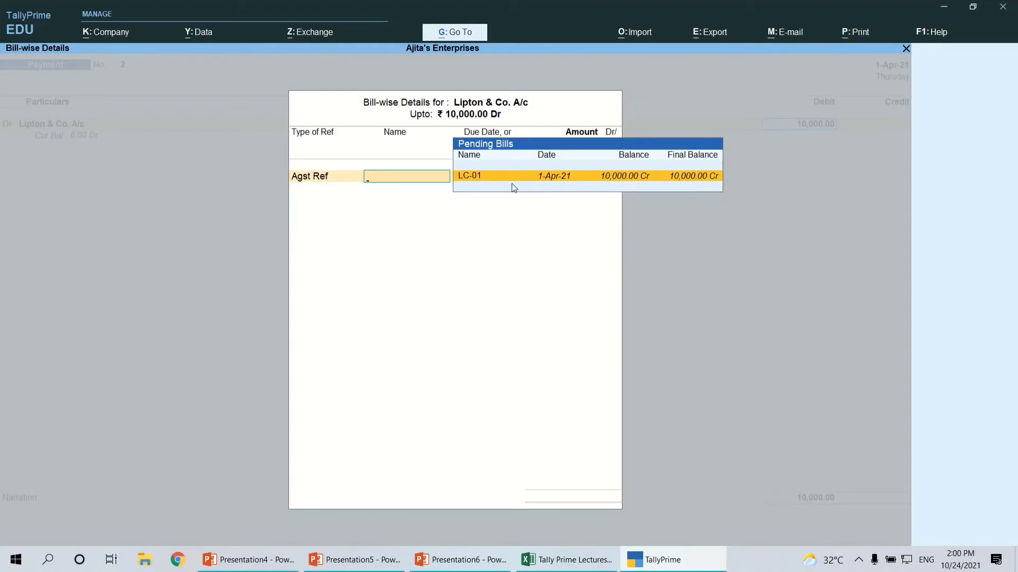
key("Return")
Credit Kotak Bank A/c with 10,000 in the Payment voucher for Lipton & Co
key("Return")
key("Return")
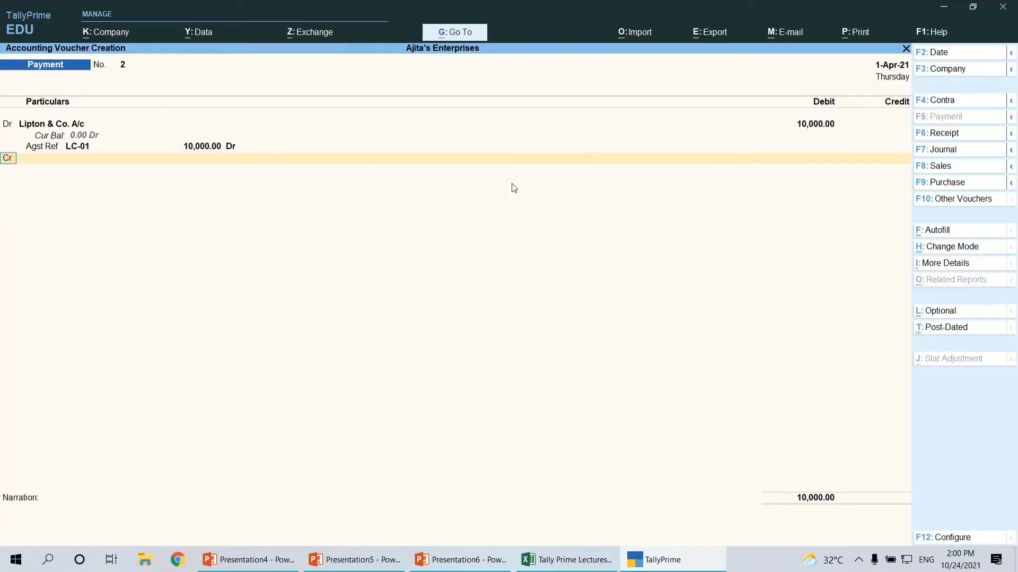
key("Return")
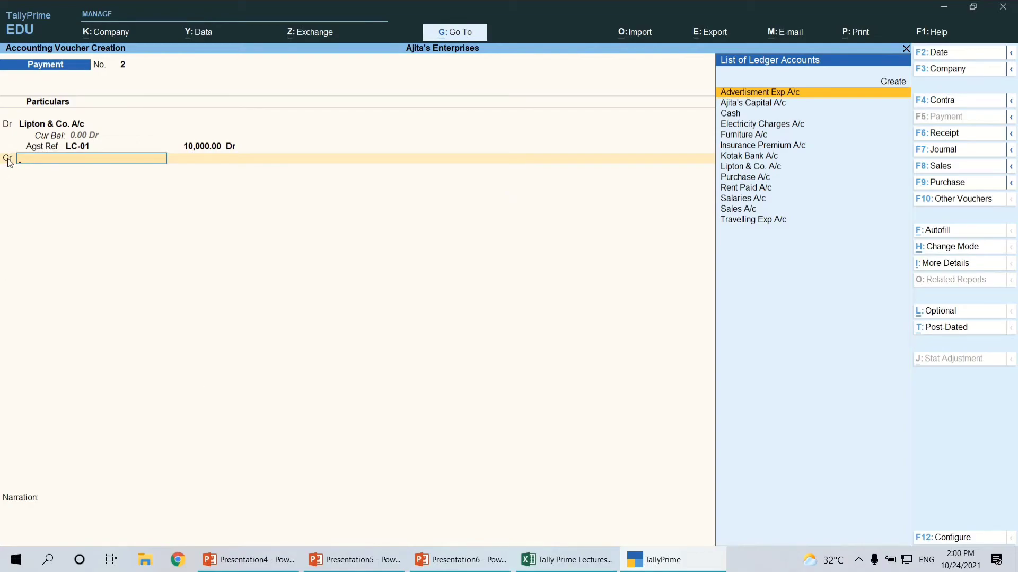
type("Ko")
key("Return")
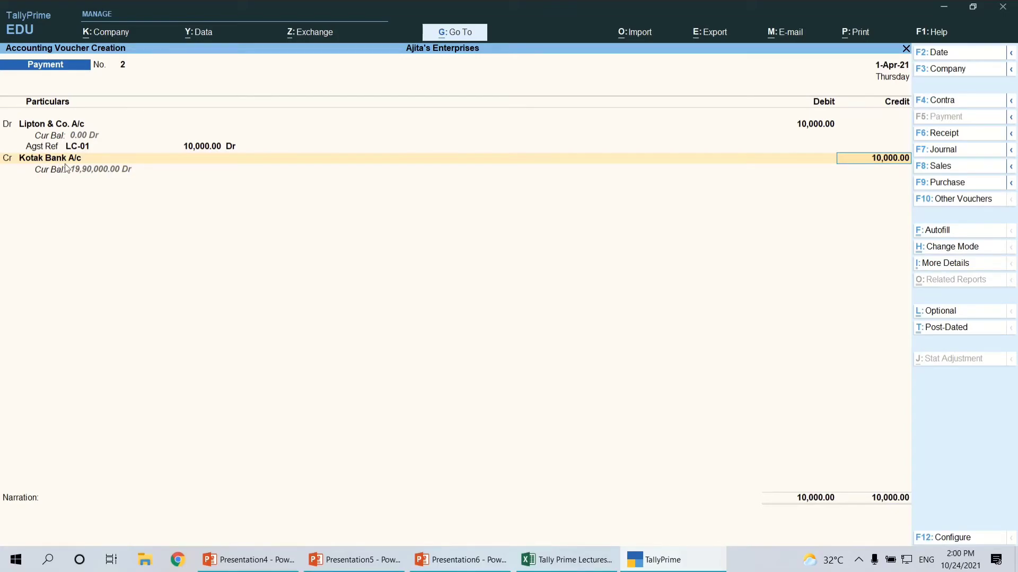
key("Return")
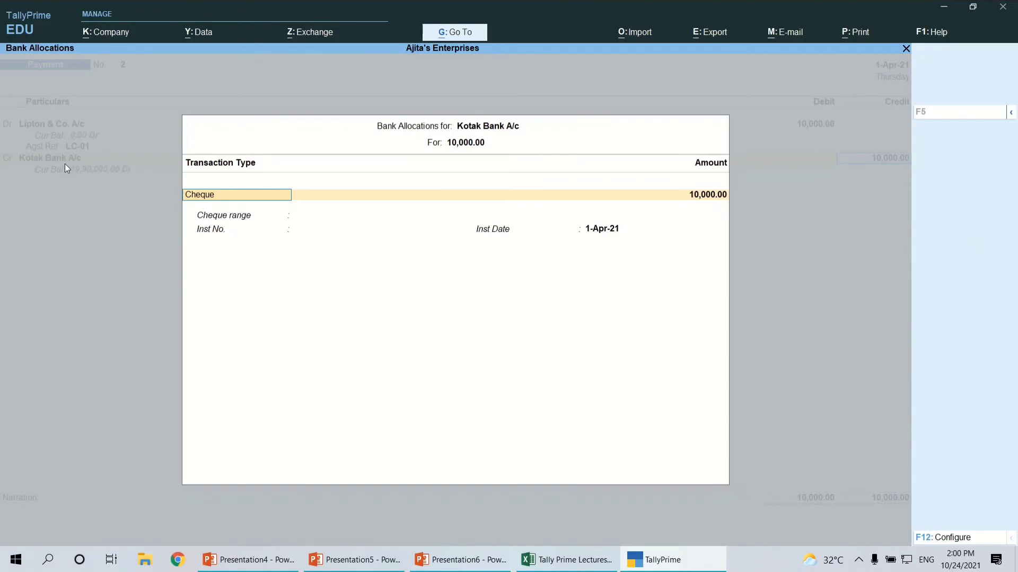
Allocate the bank payment as a Cheque with instrument number 123654 dated 1-Apr-21, and save the voucher without narration
key("Return")
key("Return")
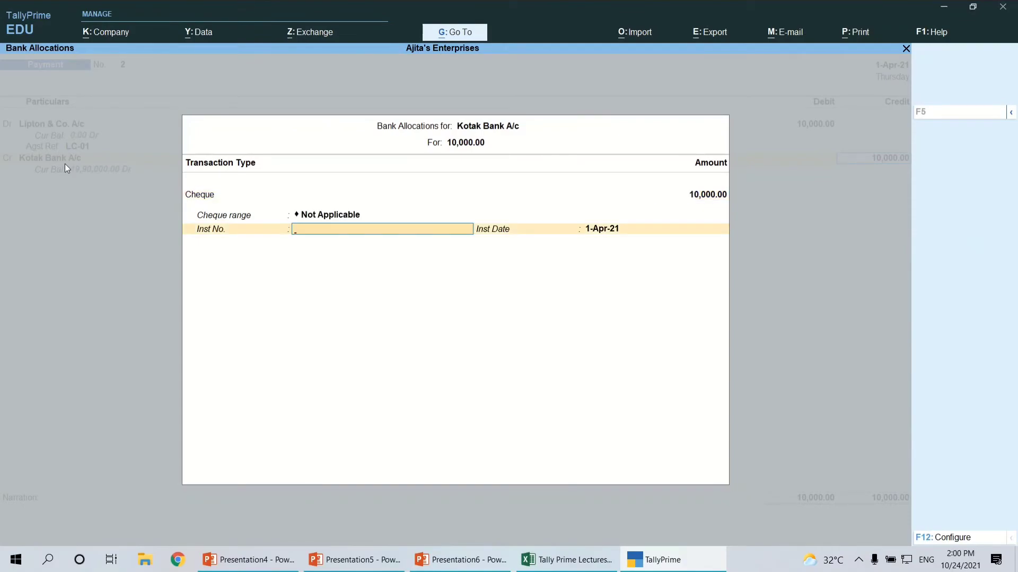
type("123654")
key("Return")
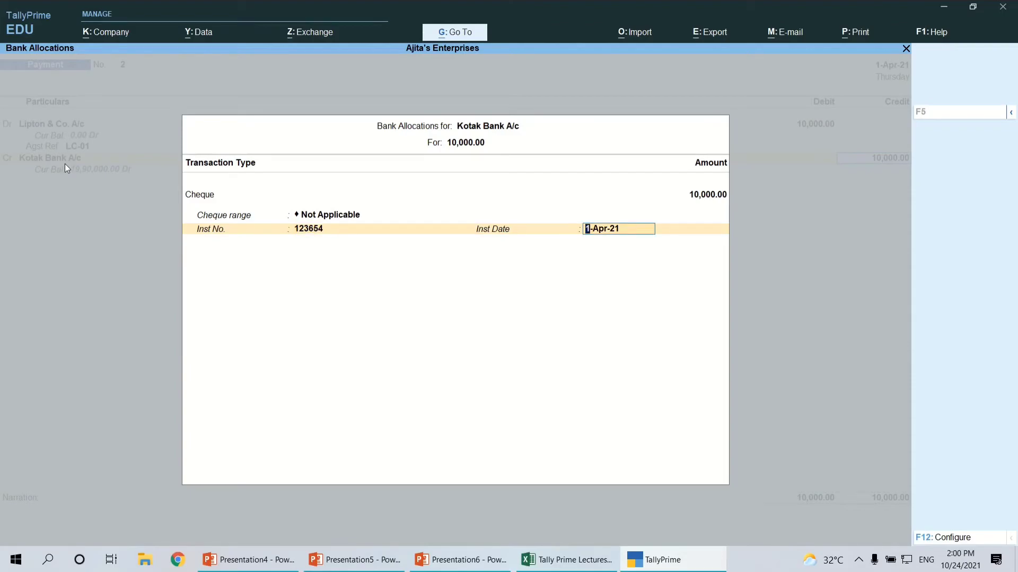
key("Return")
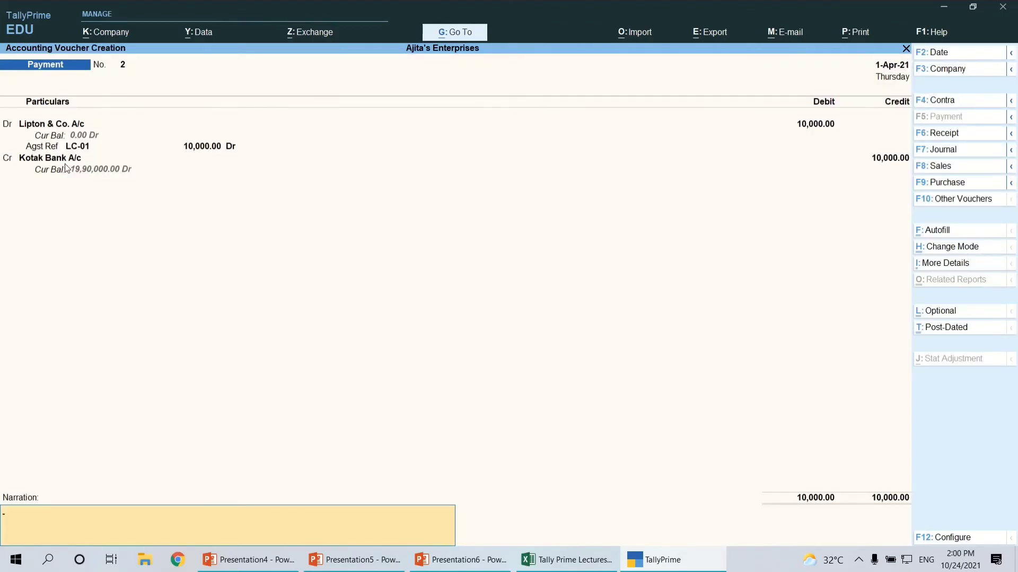
key("Return")
key("Return")
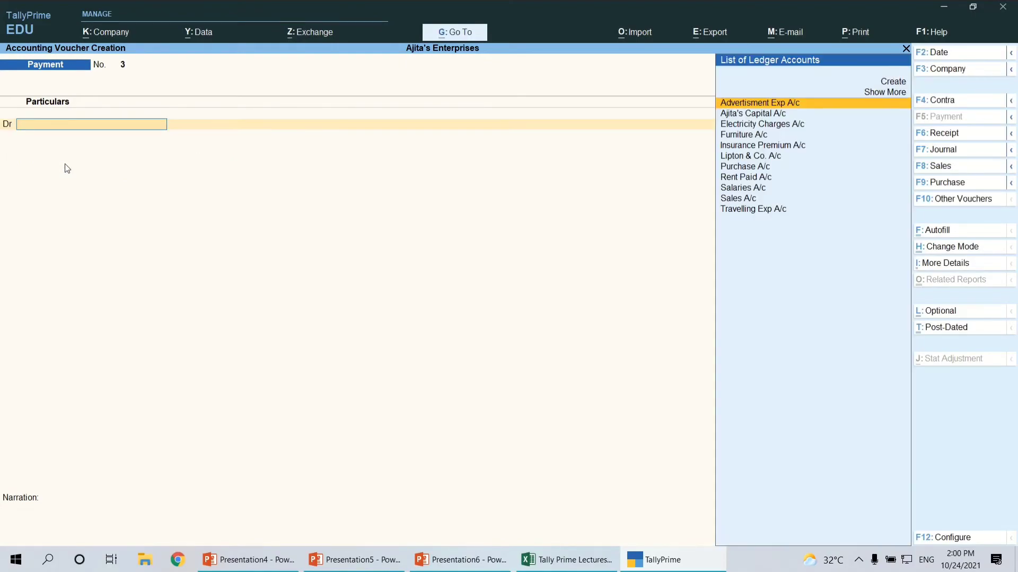
Check the eighth transaction in the Excel sheet, and debit Furniture A/c with 4,000 in the new TallyPrime Payment voucher
key("alt+Tab")
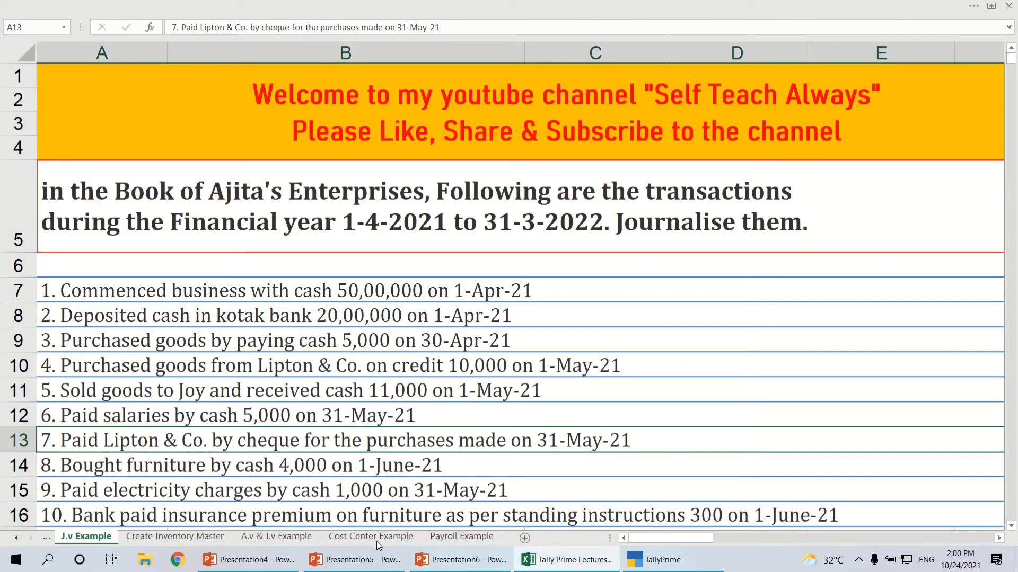
left_click(89, 467)
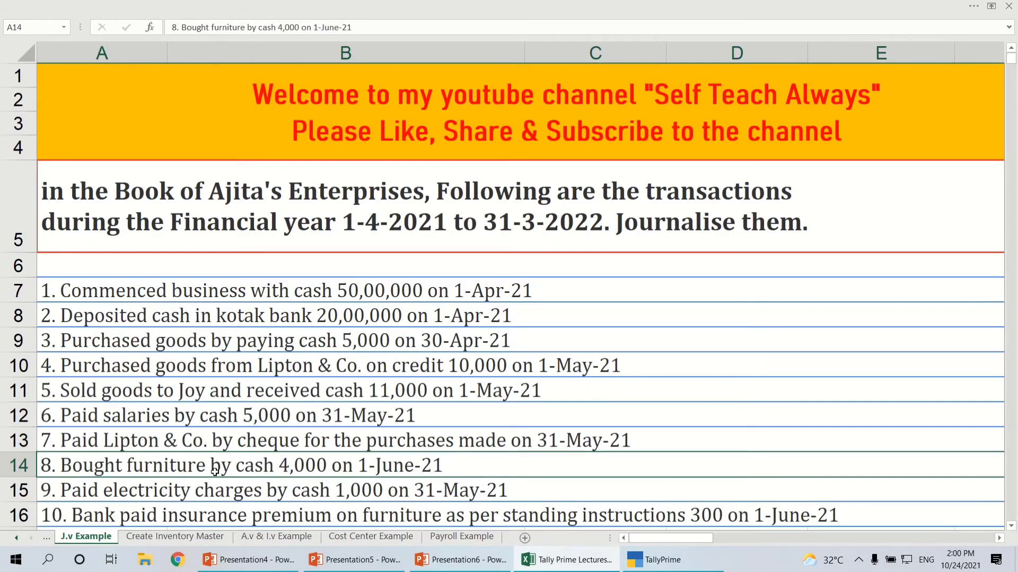
key("alt+Tab")
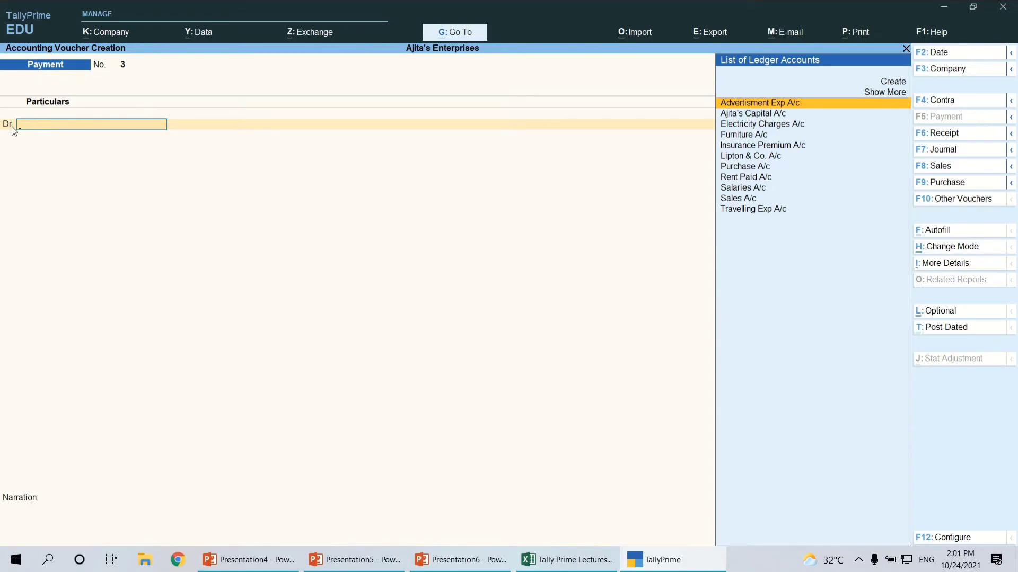
type("Fu")
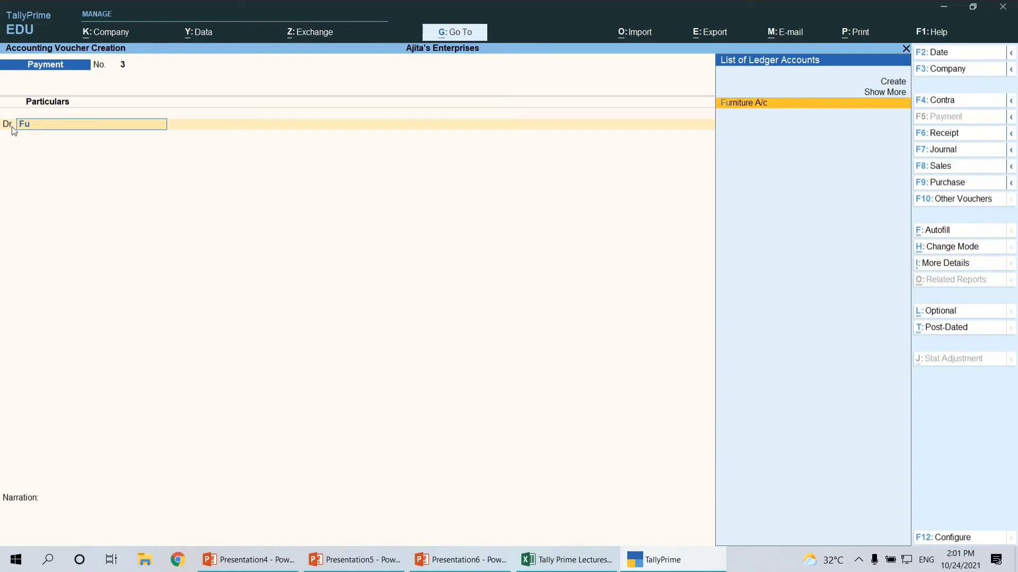
left_click(767, 103)
type("4000")
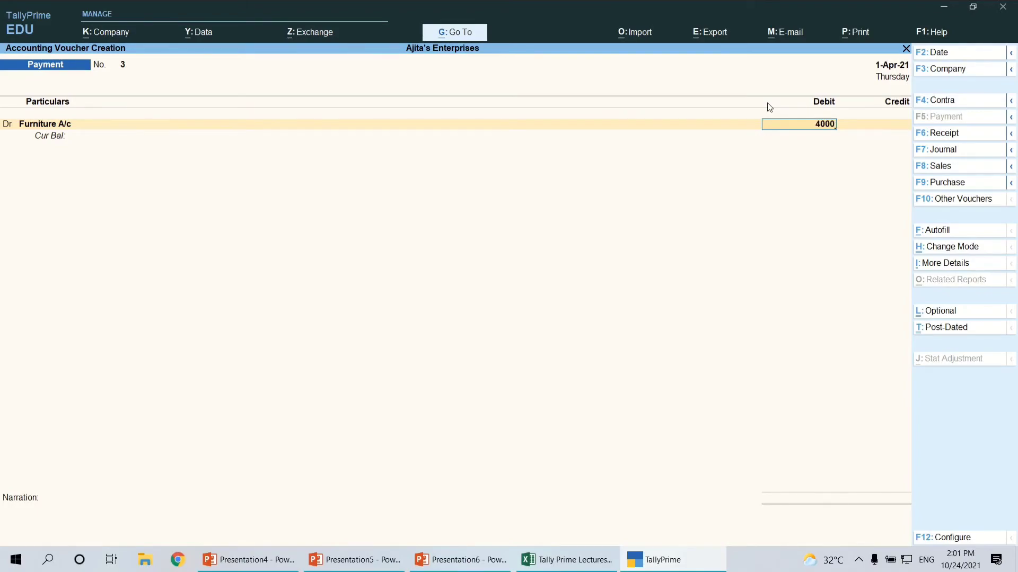
key("Return")
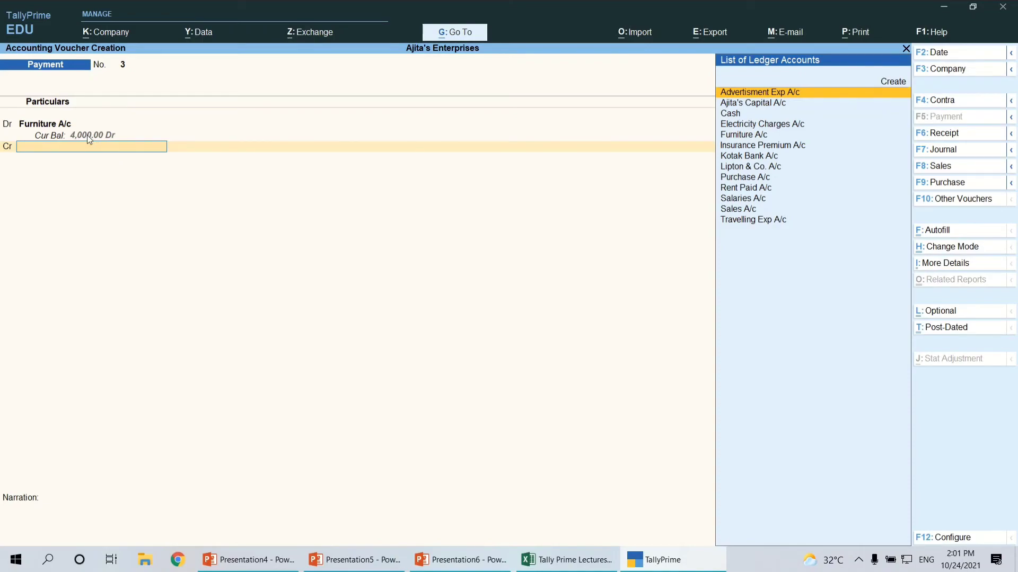
Credit Cash with 4,000 for the furniture purchase and save the Payment voucher without narration
key("Down")
key("Down")
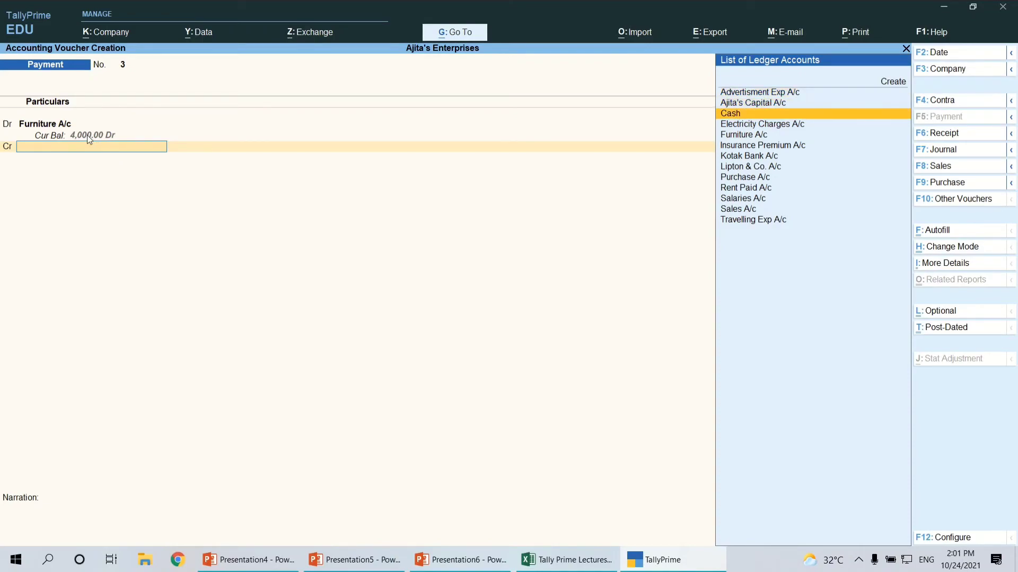
key("Return")
key("Return")
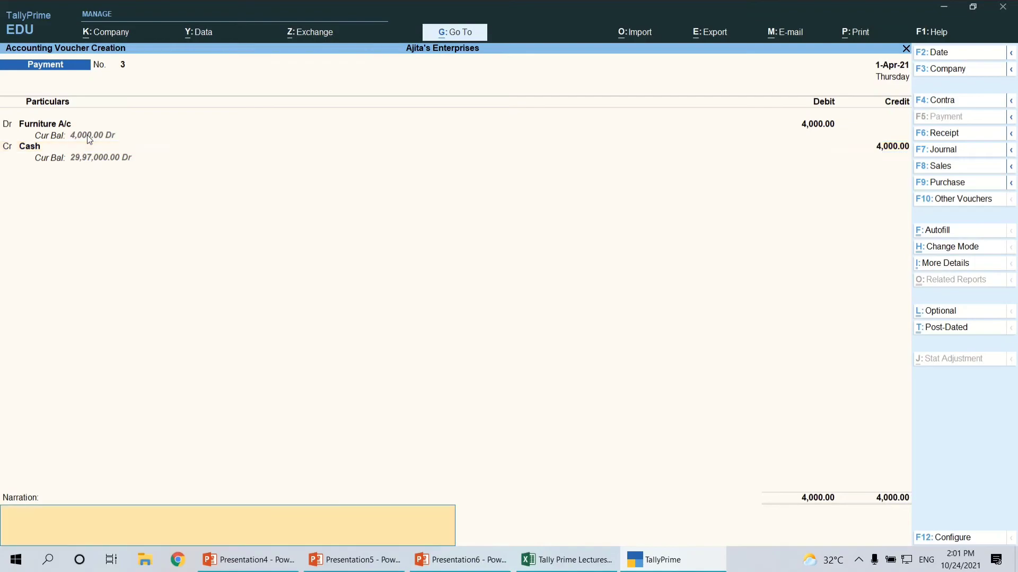
key("Return")
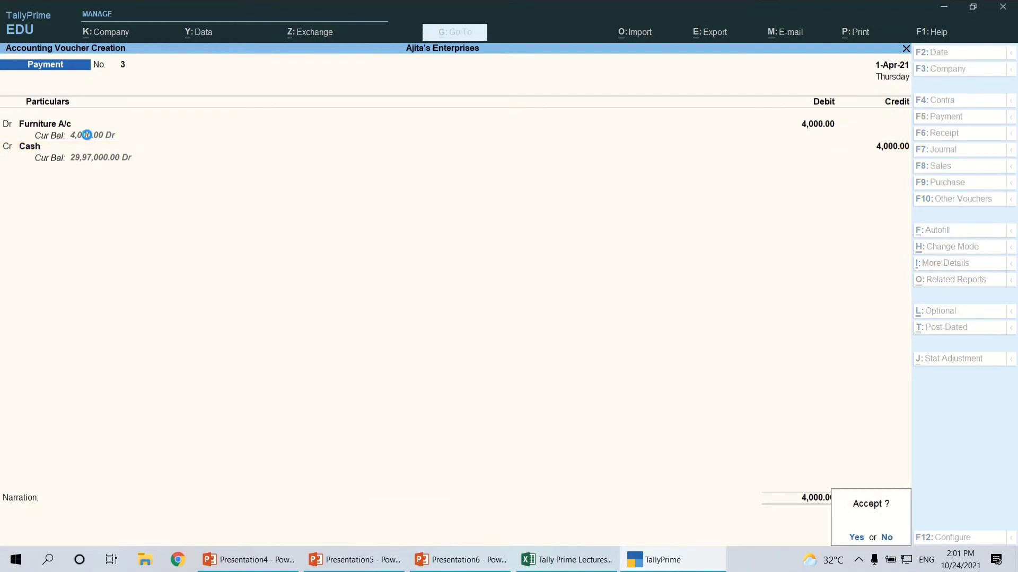
key("Return")
Check the ninth transaction in the Excel sheet, and debit Electricity Charges A/c with 1,000 in the new TallyPrime Payment voucher
key("alt+Tab")
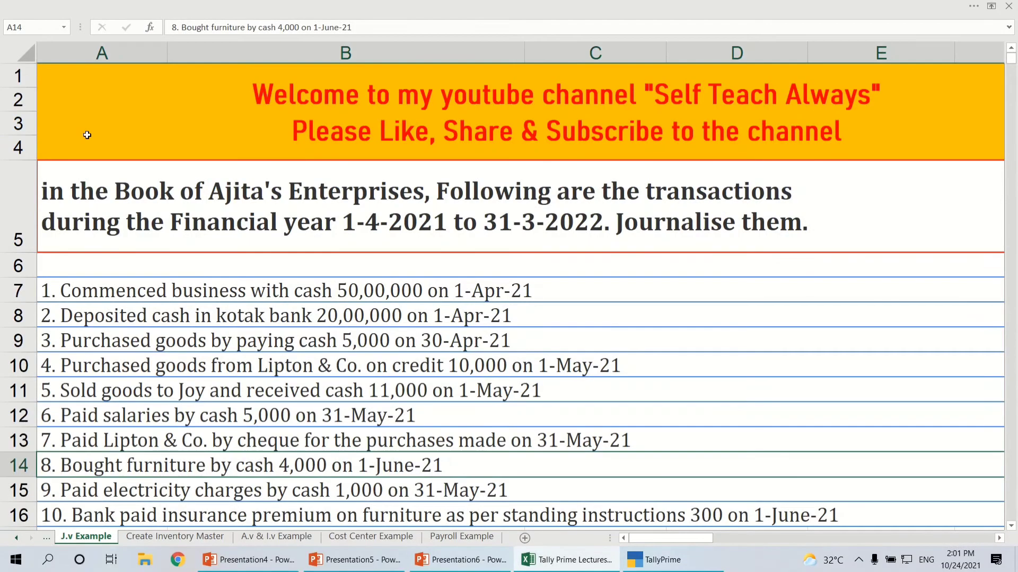
left_click(90, 492)
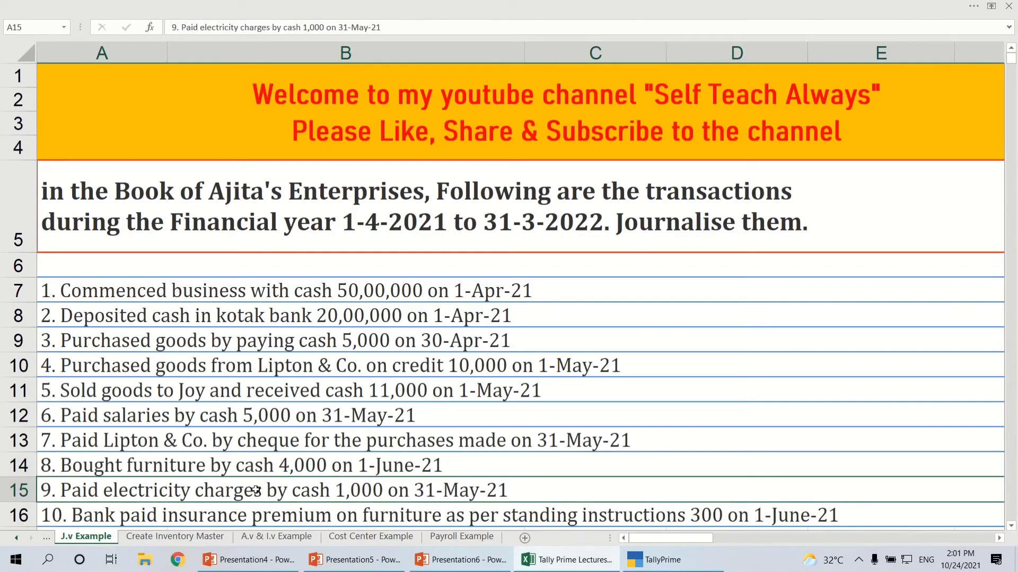
key("alt+Tab")
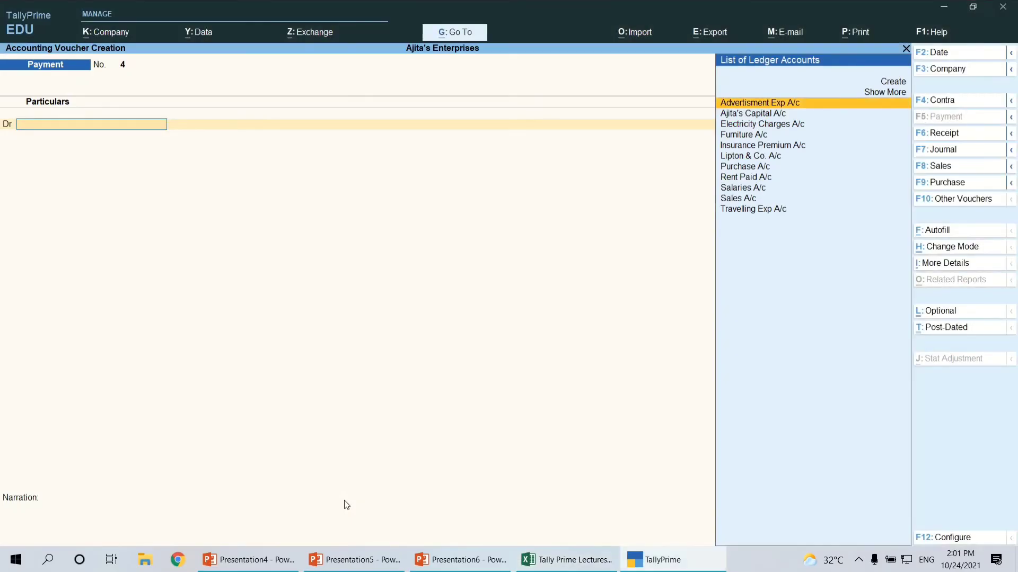
type("Ele")
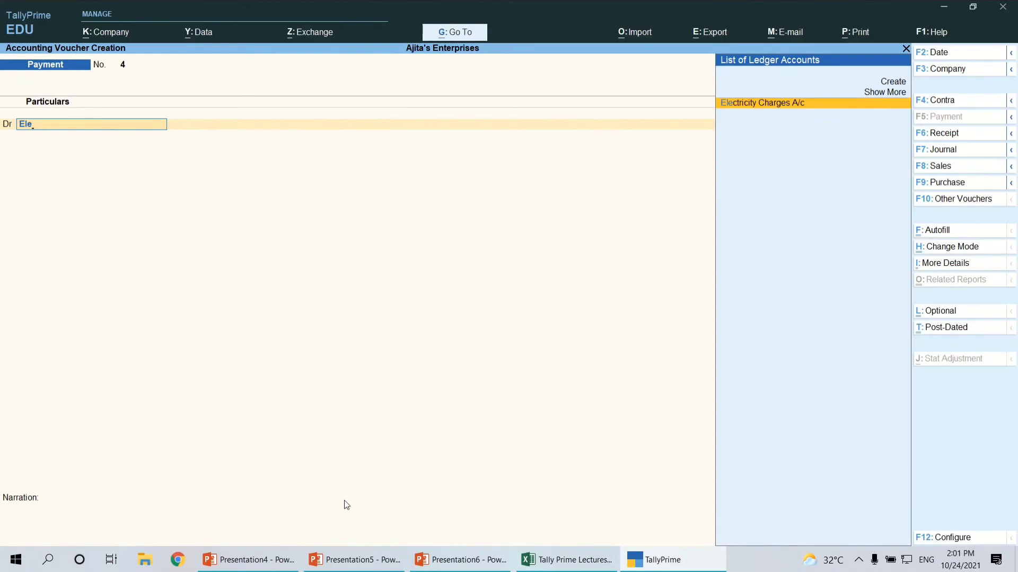
key("Return")
type("1000")
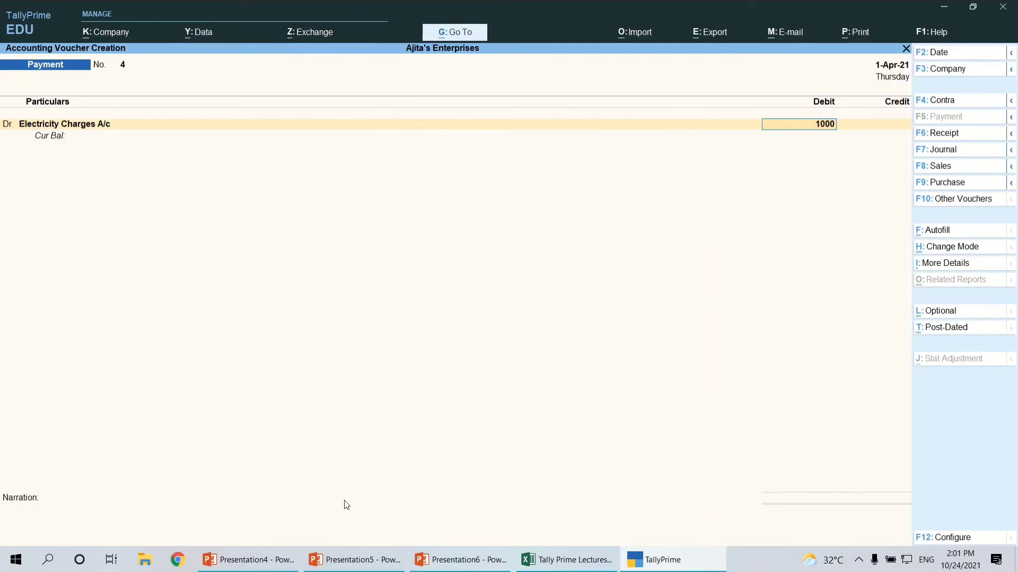
key("Return")
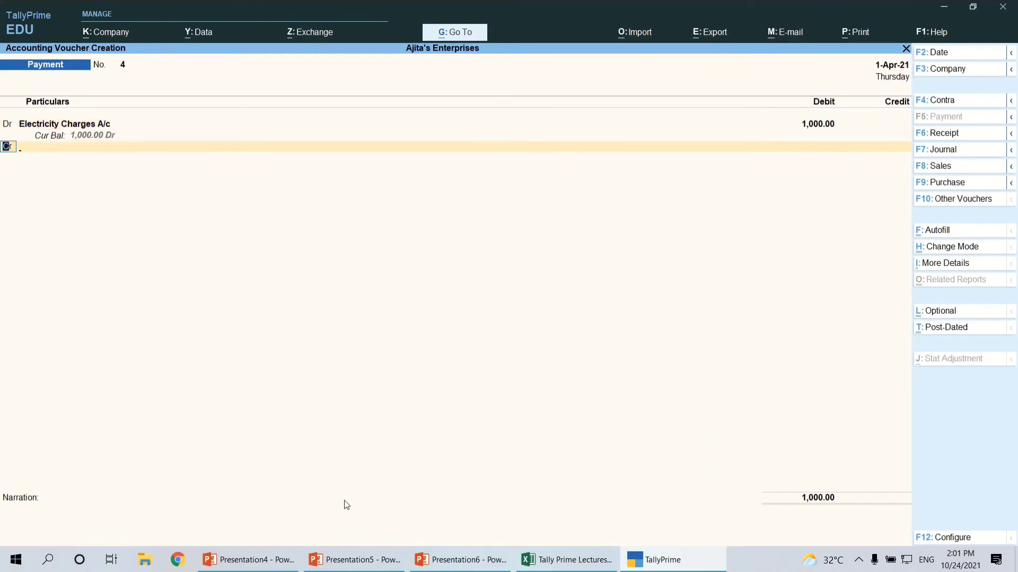
Recheck the electricity transaction in the Excel sheet, credit Cash with 1,000 and save the Payment voucher without narration
key("Return")
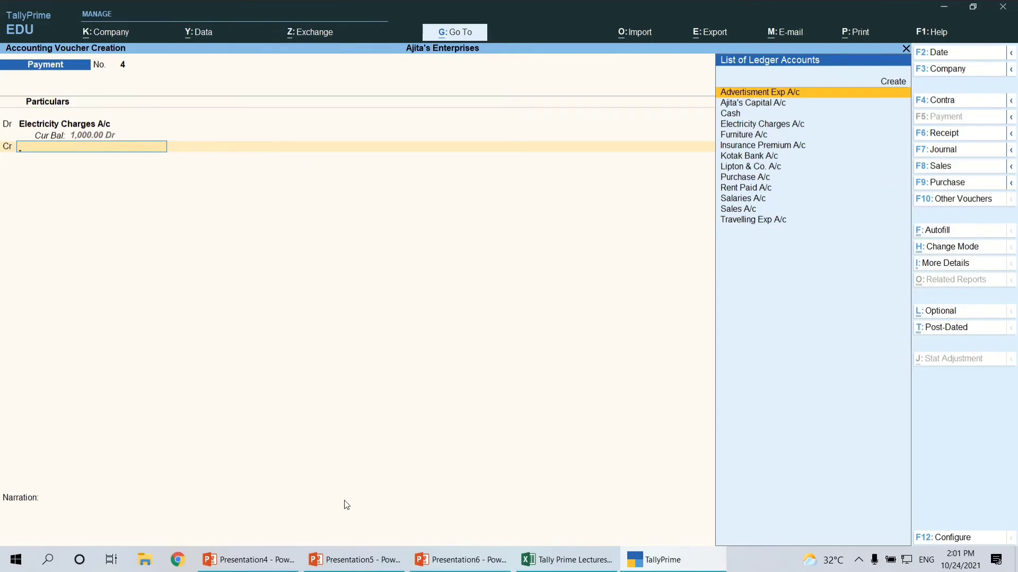
type("ca")
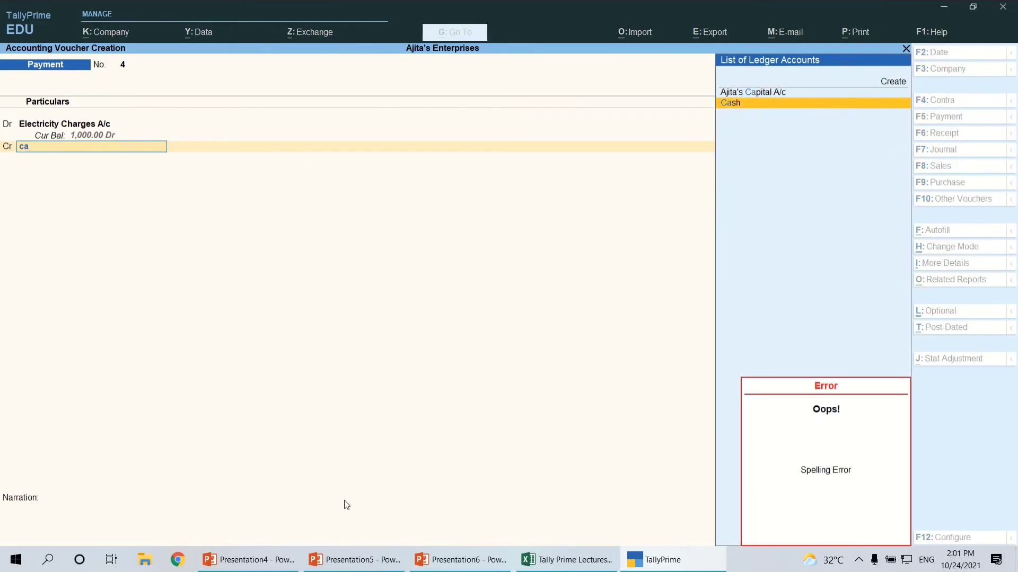
key("alt+Tab")
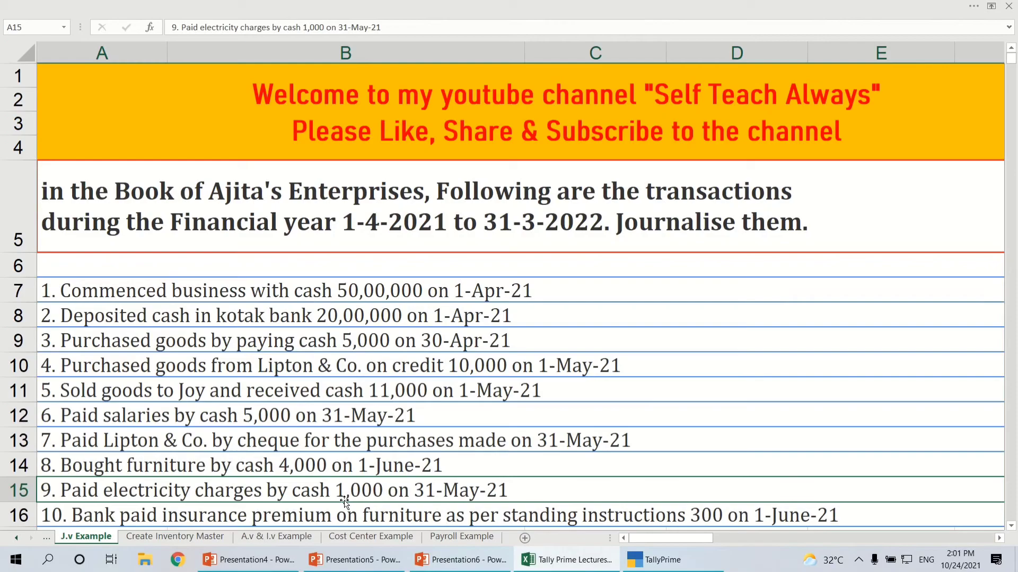
key("alt+Tab")
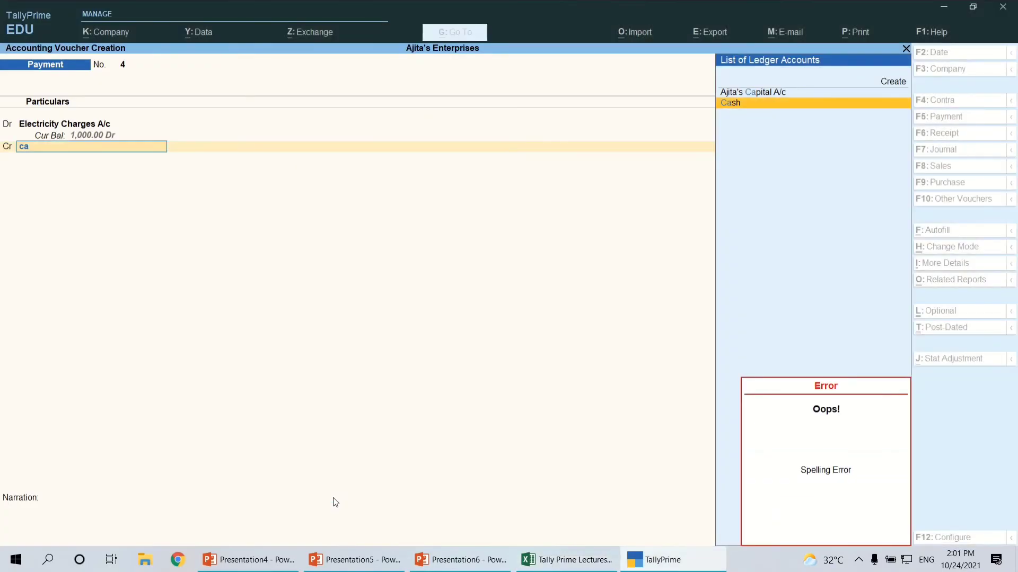
key("Return")
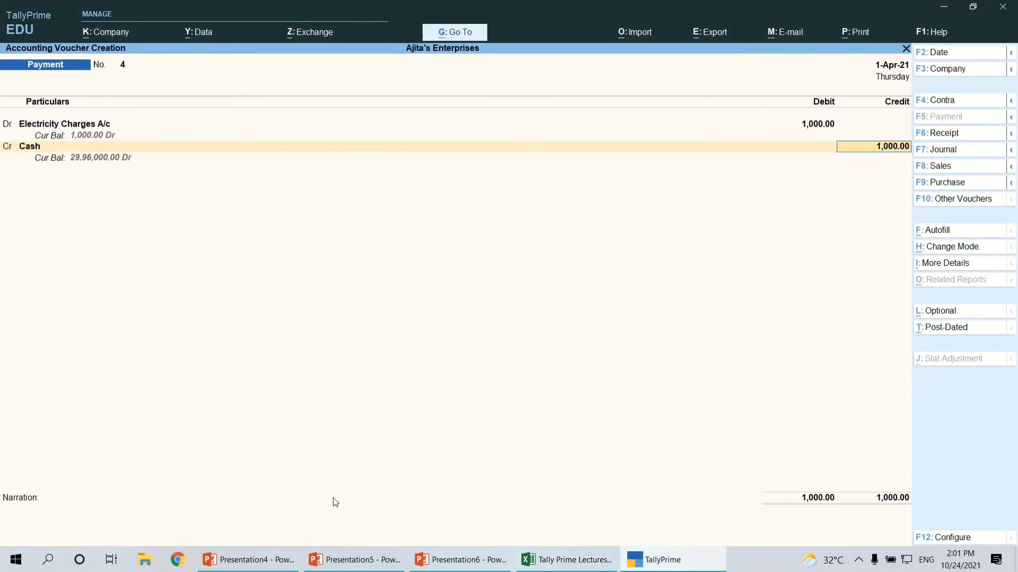
key("Return")
key("Return")
key("Return")
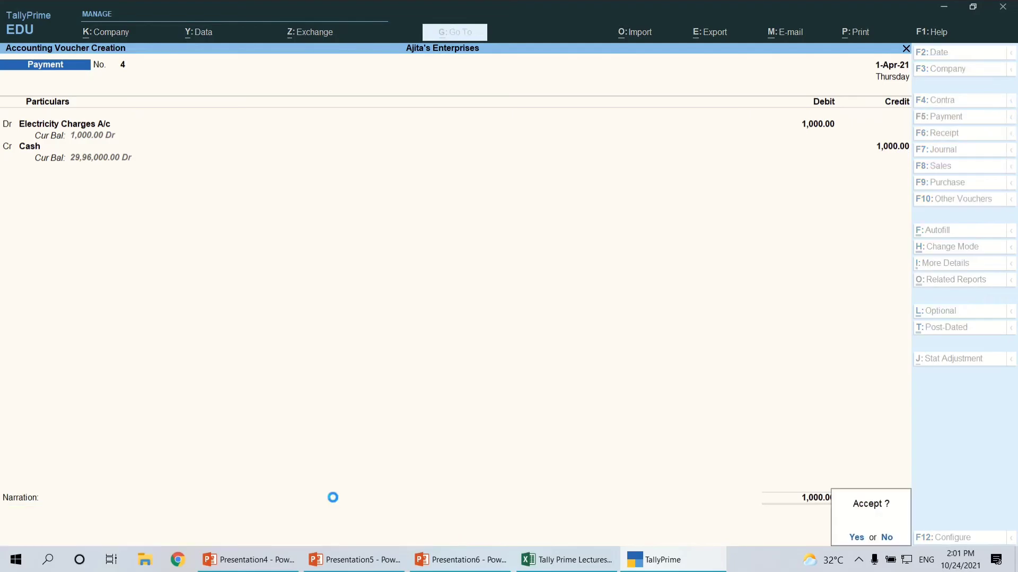
Read the tenth transaction in the Excel sheet, and debit Insurance Premium A/c with 300 in the new TallyPrime Payment voucher
key("alt+Tab")
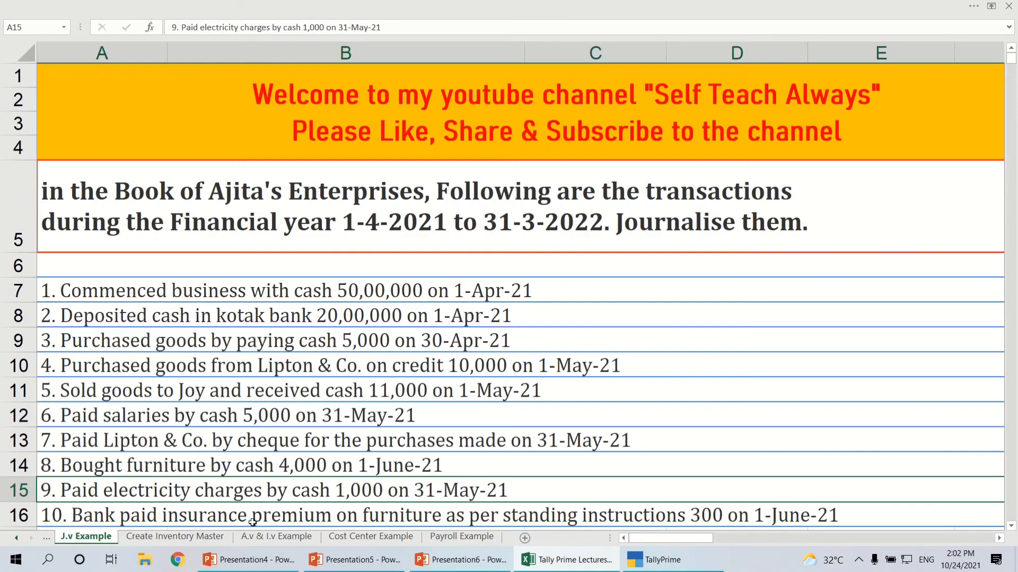
key("alt+Tab")
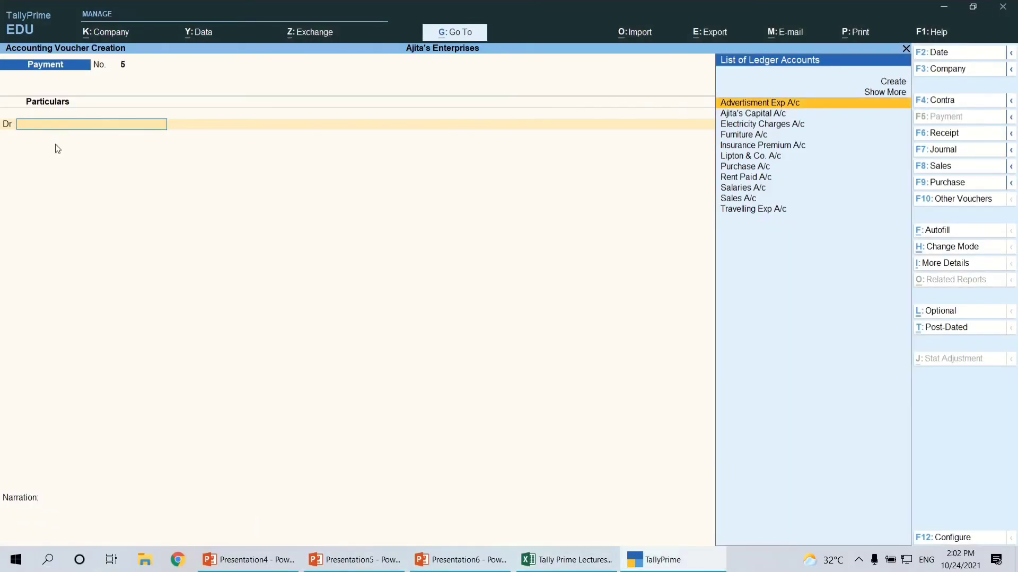
type("In")
key("Return")
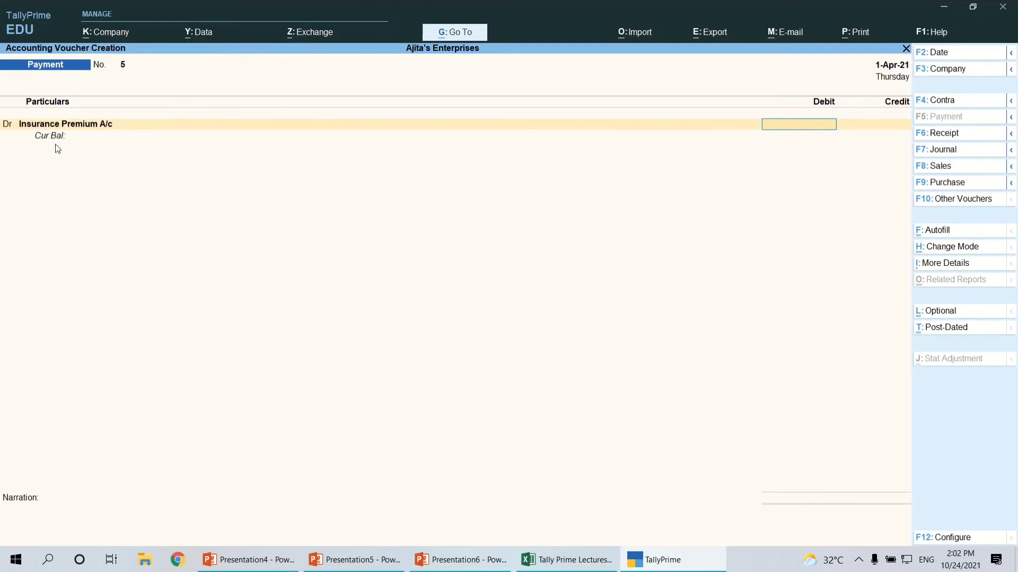
type("300")
key("Return")
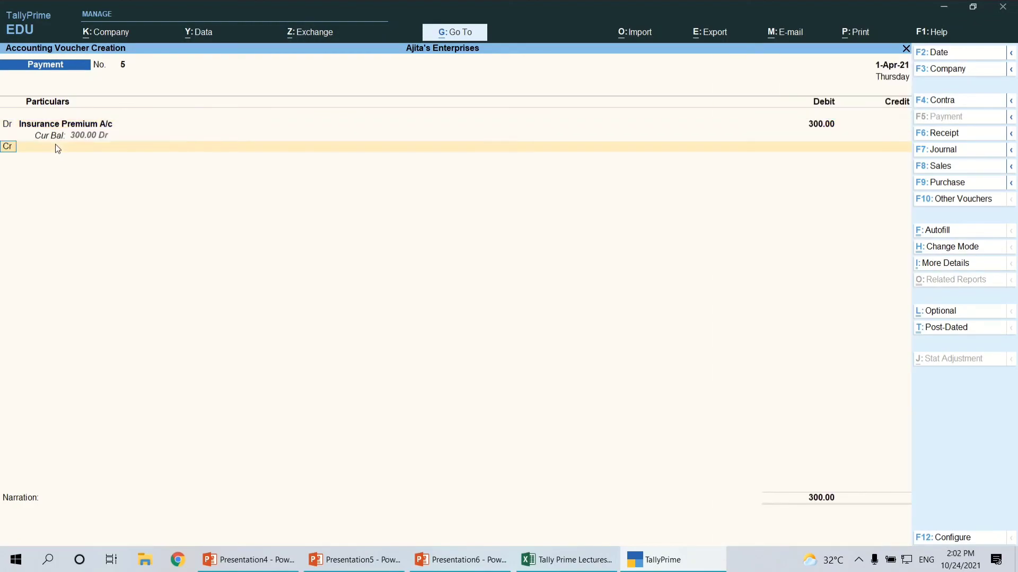
Credit Kotak Bank A/c with 300, keep the Cheque allocation without an instrument number, and save the voucher without narration
type("ko")
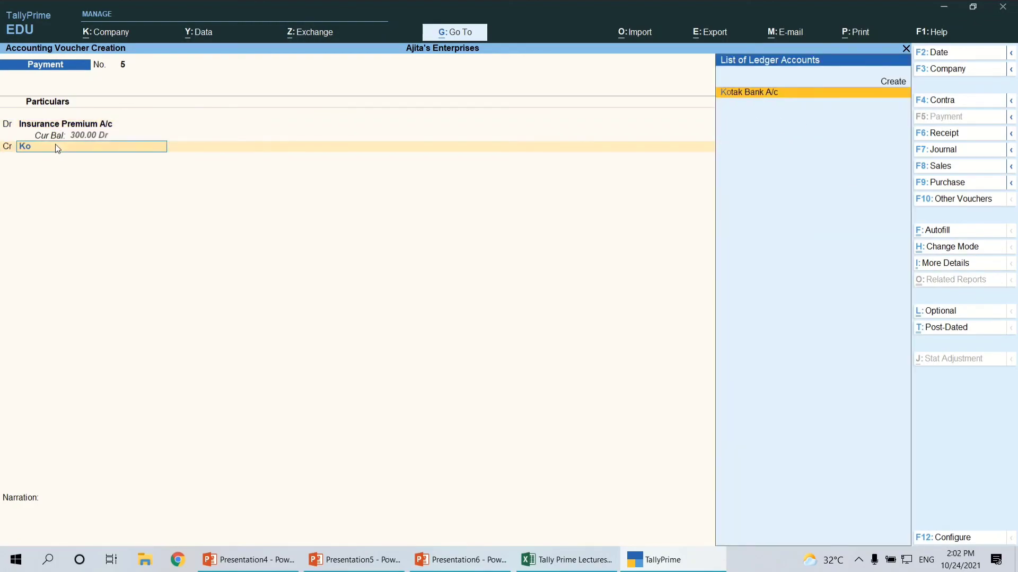
key("Return")
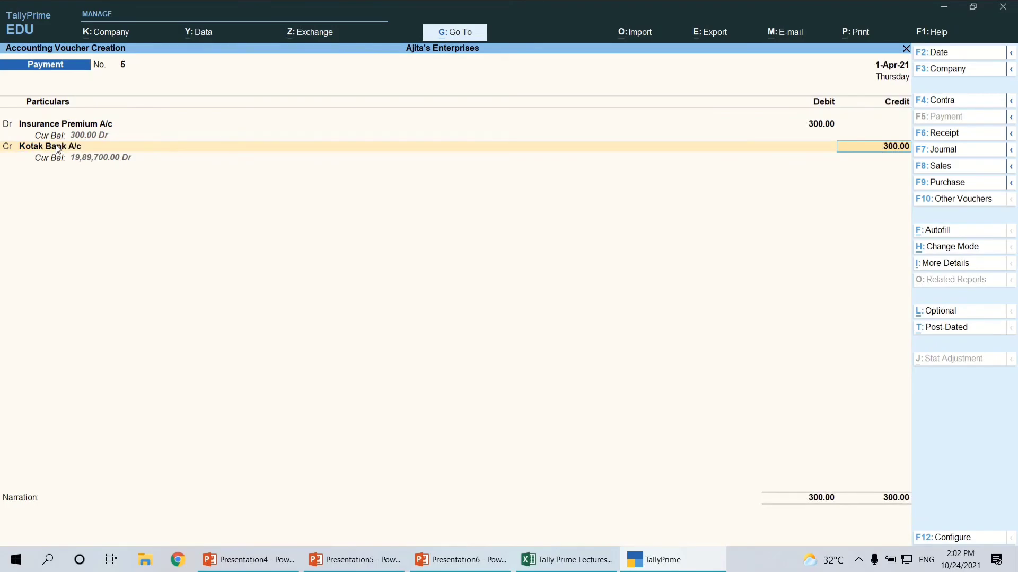
key("Return")
key("Return")
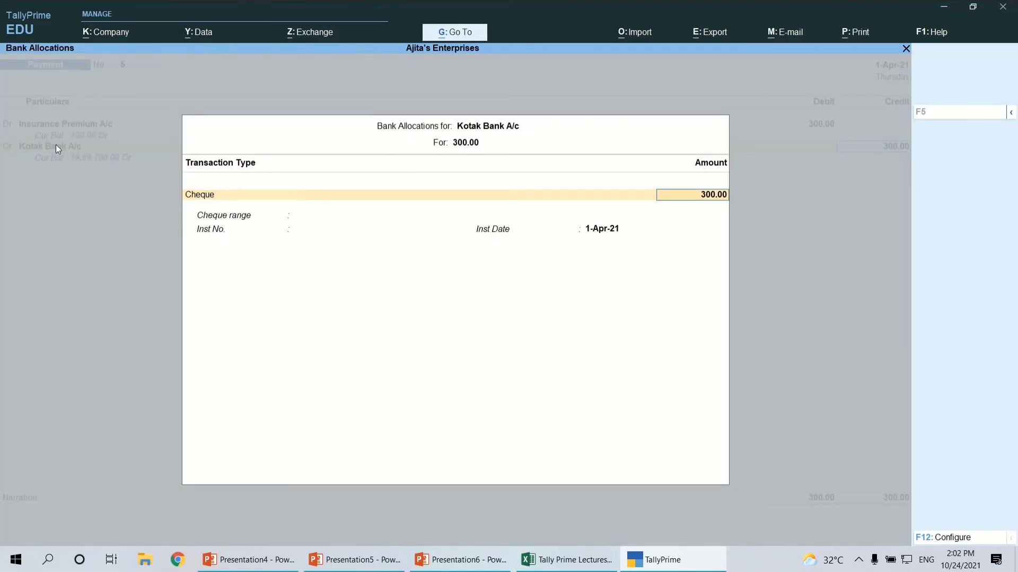
key("Return")
key("Return")
key("Return")
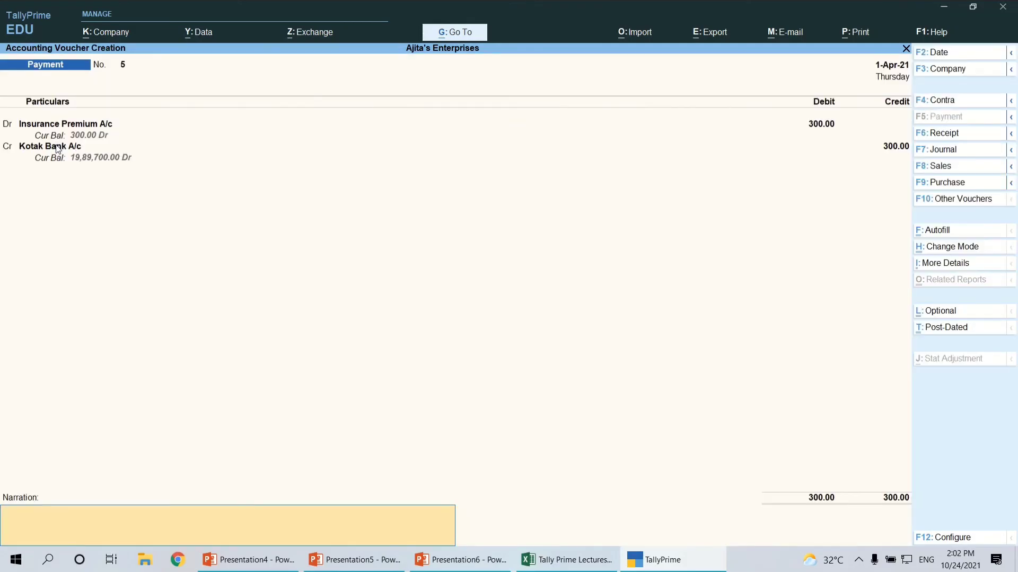
key("Return")
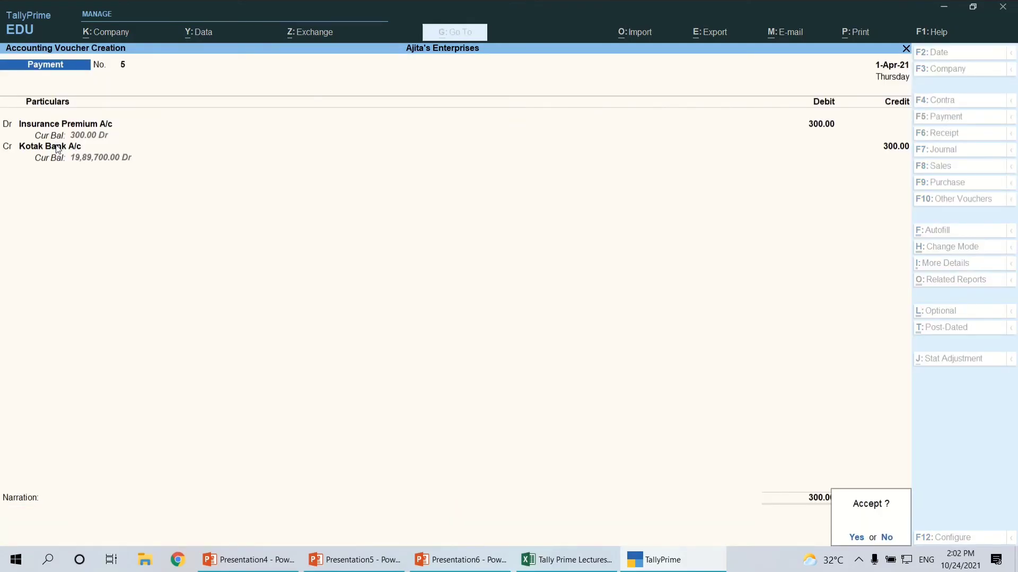